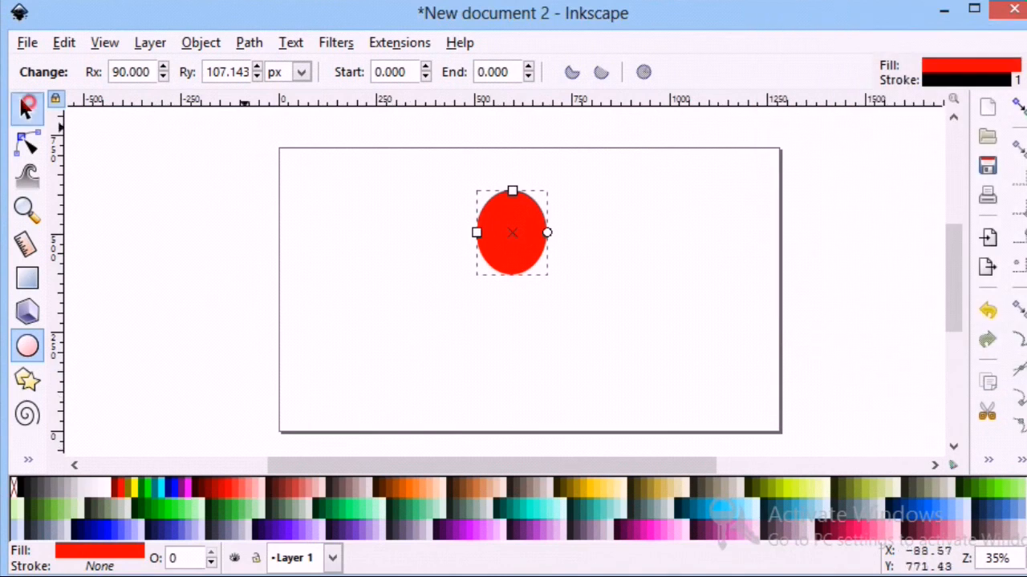
# Step: Fill the red ellipse with orange and tilt it slightly to form the head
pyautogui.click(412, 489)
pyautogui.moveTo(512, 181); pyautogui.dragTo(508, 181)
pyautogui.click(401, 197)
# Step: Draw a rectangle about 71 by 131 px below the head, convert it to a path and curve its sides inward
pyautogui.click(27, 278)
pyautogui.moveTo(440, 275); pyautogui.dragTo(468, 327)
pyautogui.click(27, 110)
pyautogui.click(248, 43)
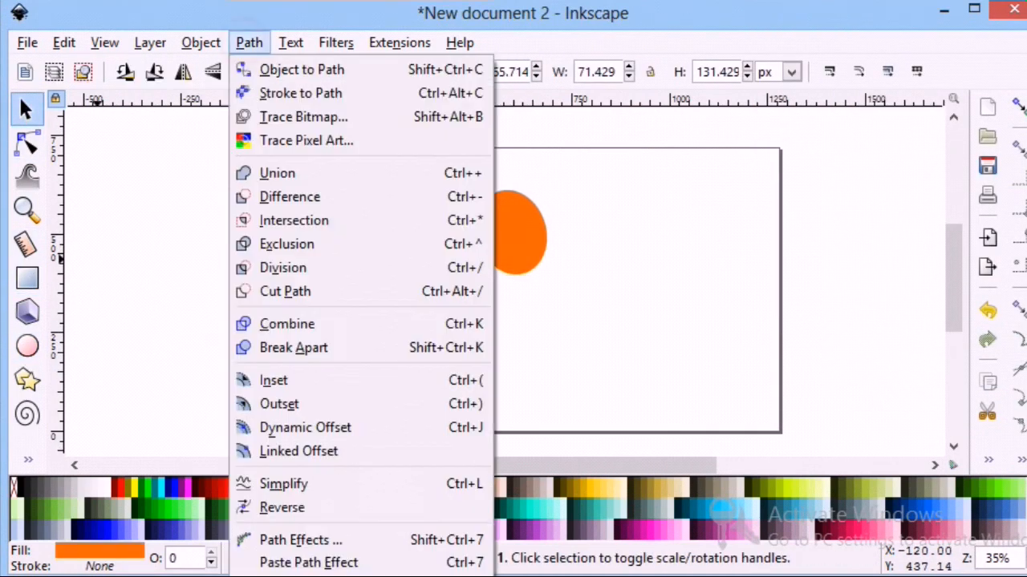
pyautogui.click(301, 70)
pyautogui.press('n')
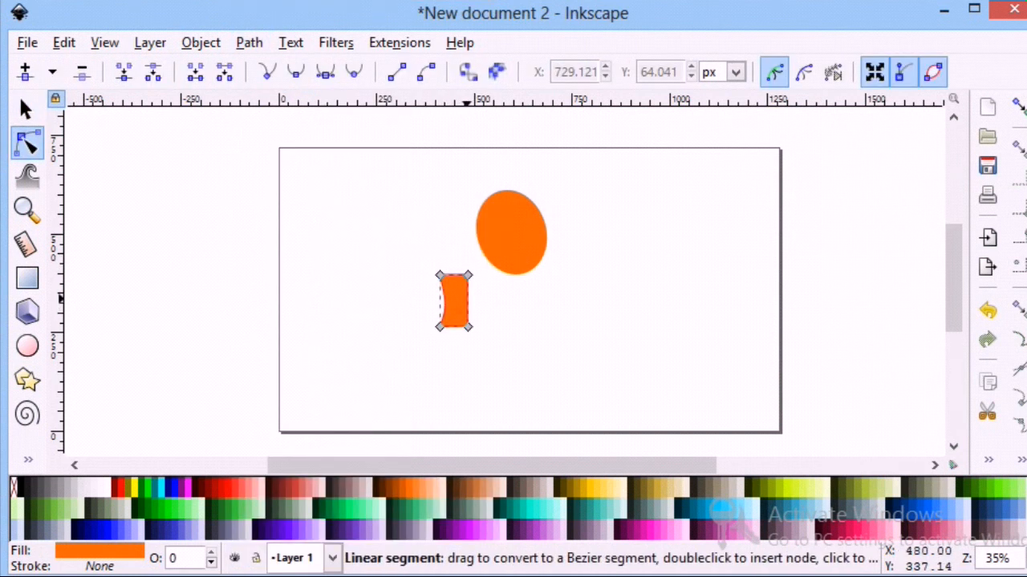
# Step: Place the curved shape under the head as a neck, tilt it slightly and send it to the back
pyautogui.click(27, 110)
pyautogui.moveTo(439, 328); pyautogui.dragTo(552, 315)
pyautogui.click(531, 285)
pyautogui.click(536, 286)
pyautogui.click(528, 292)
pyautogui.click(449, 296)
pyautogui.click(525, 294)
pyautogui.click(254, 72)
pyautogui.click(485, 305)
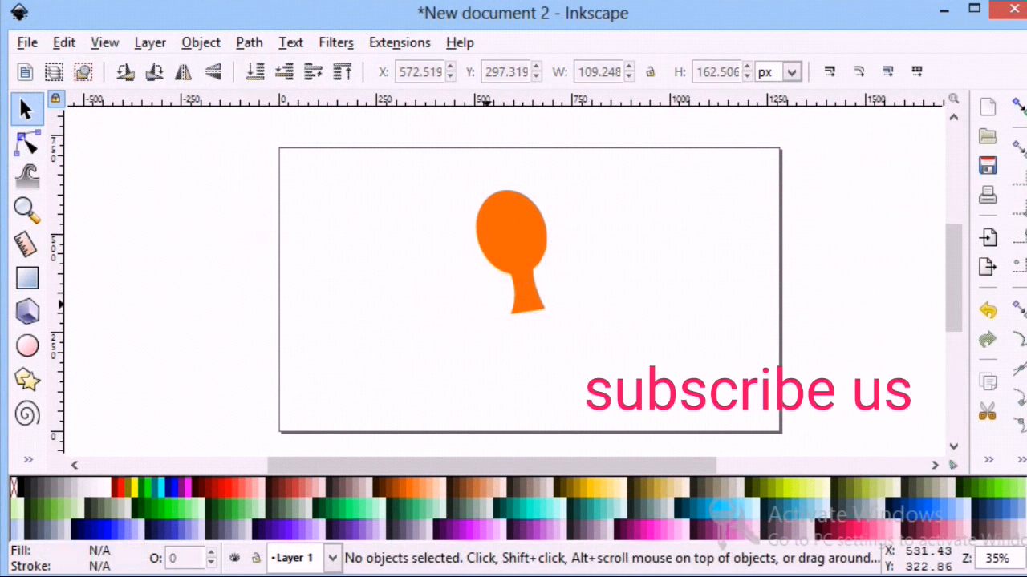
# Step: Draw a large rounded rectangle as the torso, place it under the neck and tilt it to match
pyautogui.press('r')
pyautogui.moveTo(476, 297); pyautogui.dragTo(577, 419)
pyautogui.click(618, 344)
pyautogui.moveTo(577, 312); pyautogui.dragTo(472, 308)
pyautogui.press('s')
pyautogui.click(571, 362)
pyautogui.click(537, 343)
pyautogui.moveTo(587, 400); pyautogui.dragTo(575, 386)
pyautogui.click(635, 344)
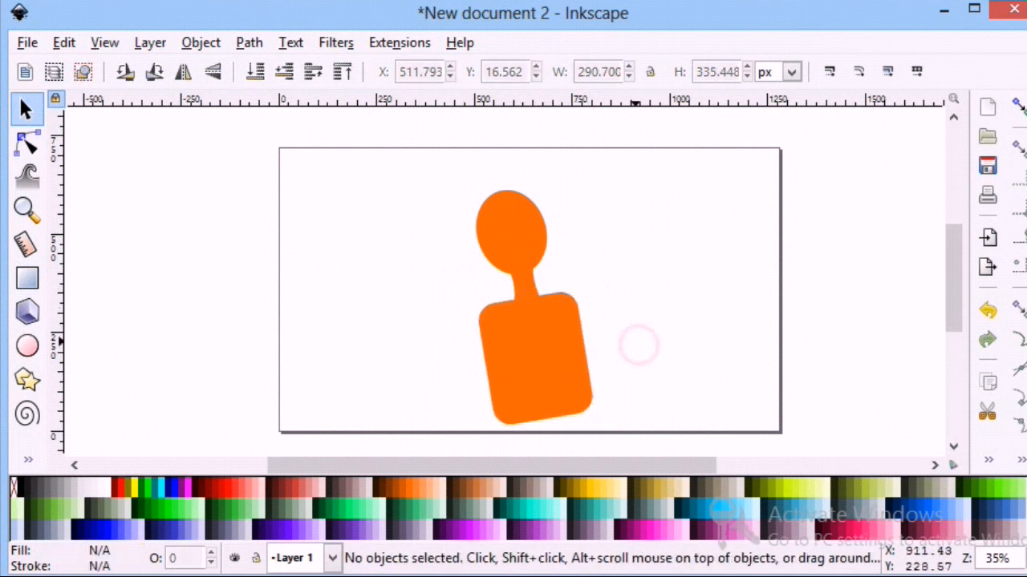
# Step: Fill the torso with black
pyautogui.click(507, 320)
pyautogui.click(22, 487)
pyautogui.click(383, 330)
# Step: Draw a small black rectangle with sharp corners beside the torso for a sleeve
pyautogui.scroll(-1, 384, 330)
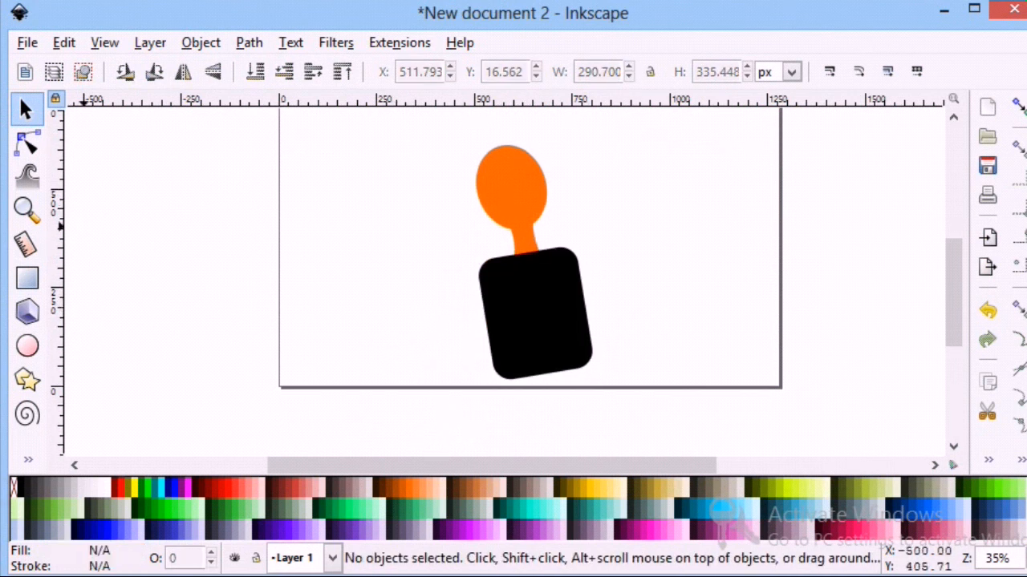
pyautogui.click(27, 279)
pyautogui.moveTo(340, 279); pyautogui.dragTo(301, 341)
pyautogui.click(504, 72)
# Step: Rotate the sleeve rectangle diagonally and place it against the torso's left shoulder
pyautogui.click(27, 110)
pyautogui.click(323, 306)
pyautogui.moveTo(320, 270)
pyautogui.mouseDown()
pyautogui.moveTo(329, 281)
pyautogui.moveTo(332, 271)
pyautogui.mouseUp()
pyautogui.hotkey('ctrl', 'z')
pyautogui.moveTo(320, 311); pyautogui.dragTo(469, 304)
pyautogui.moveTo(519, 259)
pyautogui.mouseDown()
pyautogui.moveTo(524, 280)
pyautogui.moveTo(495, 301)
pyautogui.moveTo(527, 271)
pyautogui.mouseUp()
pyautogui.moveTo(498, 276); pyautogui.dragTo(495, 275)
pyautogui.click(389, 297)
# Step: Convert the sleeve rectangle to an editable path
pyautogui.click(27, 210)
pyautogui.click(479, 289)
pyautogui.click(479, 289)
pyautogui.click(478, 290)
pyautogui.click(28, 142)
pyautogui.click(502, 223)
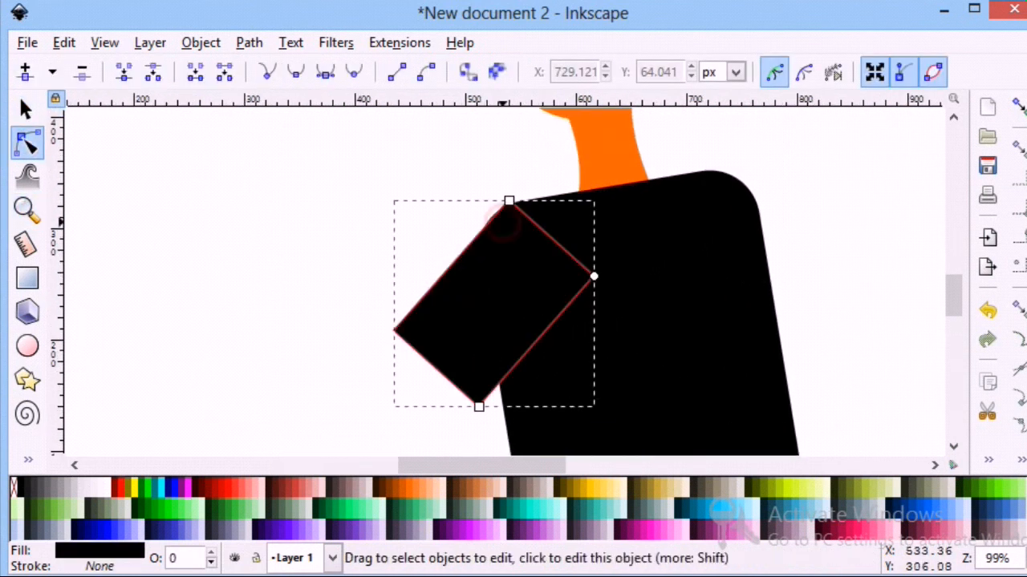
pyautogui.click(527, 211)
pyautogui.click(437, 240)
pyautogui.click(464, 293)
pyautogui.click(250, 43)
pyautogui.click(299, 69)
# Step: Reshape the sleeve's top corner and outer edge into a smooth curve that blends into the shoulder
pyautogui.click(300, 244)
pyautogui.click(473, 269)
pyautogui.moveTo(510, 203); pyautogui.dragTo(507, 213)
pyautogui.click(344, 211)
pyautogui.click(345, 211)
pyautogui.click(495, 226)
pyautogui.click(312, 247)
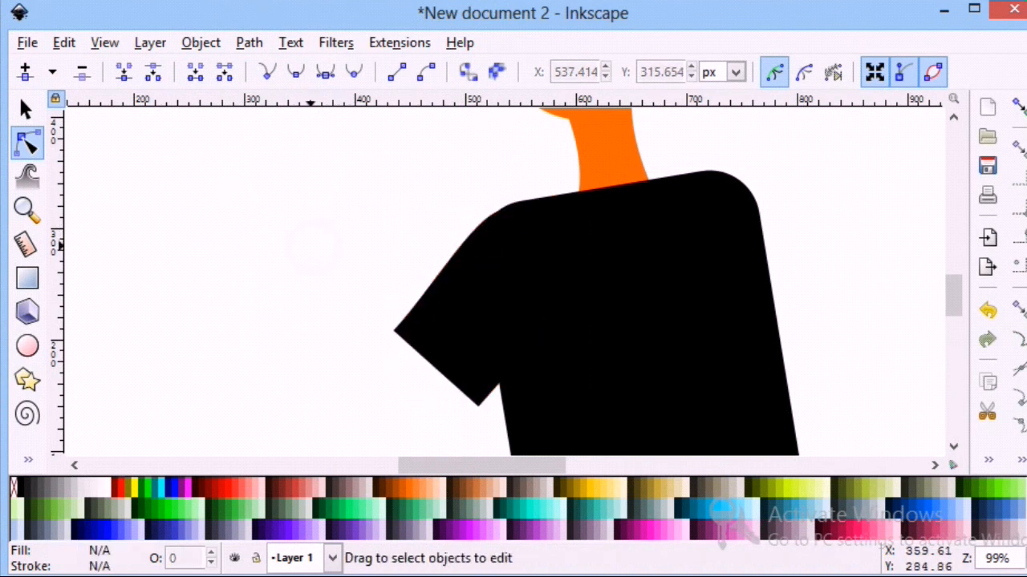
# Step: Duplicate the sleeve, move the copy onto the torso and fill it with light grey
pyautogui.scroll(-3, 332, 282)
pyautogui.click(26, 110)
pyautogui.click(479, 213)
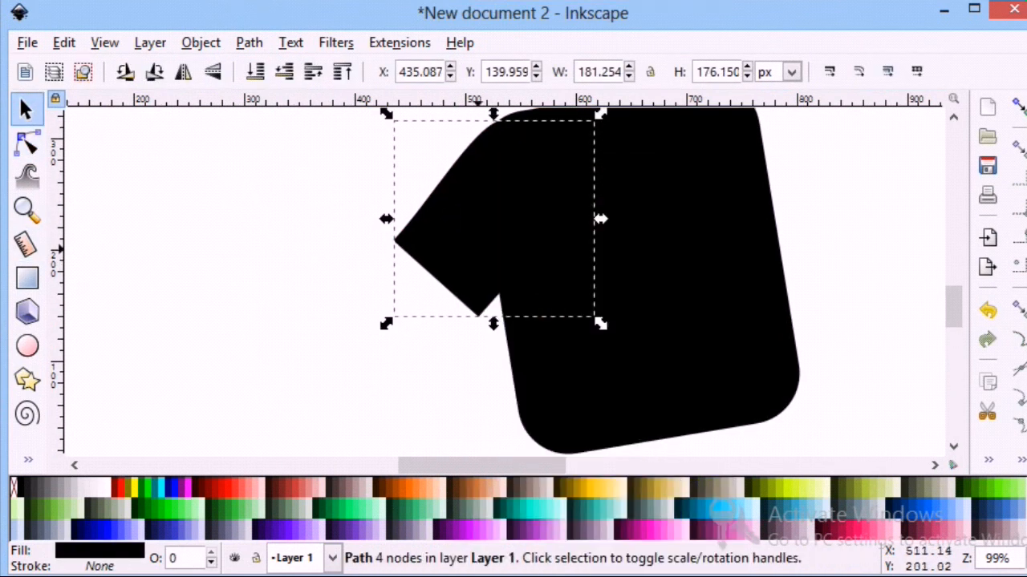
pyautogui.moveTo(549, 466); pyautogui.dragTo(574, 465)
pyautogui.moveTo(393, 237); pyautogui.dragTo(565, 250)
pyautogui.click(68, 487)
pyautogui.click(241, 393)
# Step: Scale the grey sleeve copy to about 164 by 166 px and position it on the right half of the torso
pyautogui.scroll(1, 542, 293)
pyautogui.click(542, 294)
pyautogui.moveTo(649, 381); pyautogui.dragTo(622, 352)
pyautogui.moveTo(538, 279); pyautogui.dragTo(559, 298)
pyautogui.scroll(-2, 559, 298)
pyautogui.moveTo(454, 279); pyautogui.dragTo(446, 297)
pyautogui.scroll(2, 452, 280)
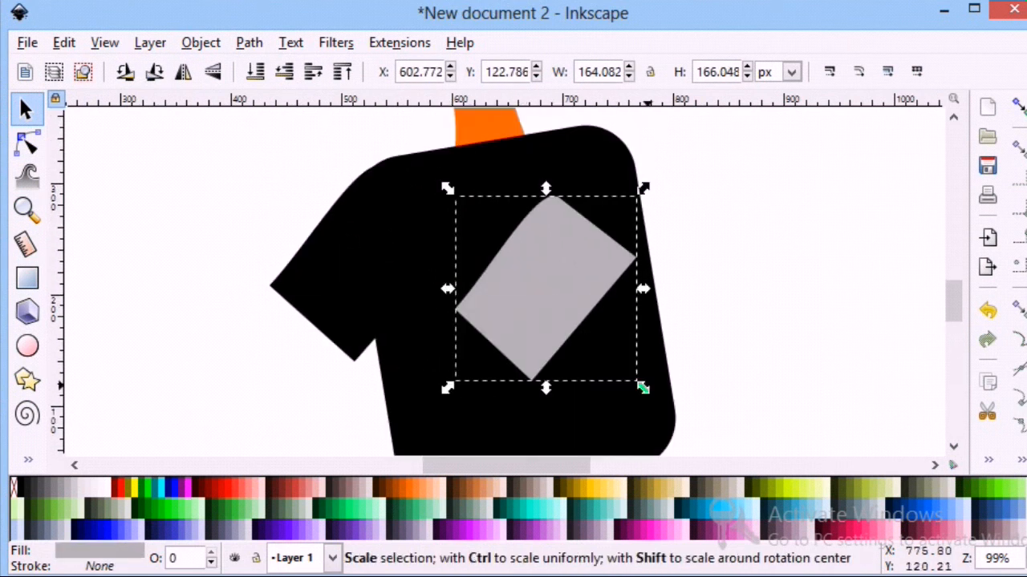
# Step: Narrow and rotate the grey sleeve to about 119 by 126 px near the torso's right edge
pyautogui.moveTo(646, 387); pyautogui.dragTo(604, 348)
pyautogui.click(538, 271)
pyautogui.moveTo(603, 190); pyautogui.dragTo(532, 168)
pyautogui.click(547, 267)
pyautogui.moveTo(573, 270); pyautogui.dragTo(564, 270)
pyautogui.click(511, 250)
pyautogui.moveTo(518, 196); pyautogui.dragTo(602, 249)
pyautogui.hotkey('ctrl', 'z')
pyautogui.scroll(-3, 190, 356)
pyautogui.click(190, 357)
pyautogui.moveTo(546, 210); pyautogui.dragTo(550, 215)
pyautogui.click(241, 320)
# Step: Draw a bent six-node forearm across the torso with the Pen tool and fill it with orange
pyautogui.click(28, 460)
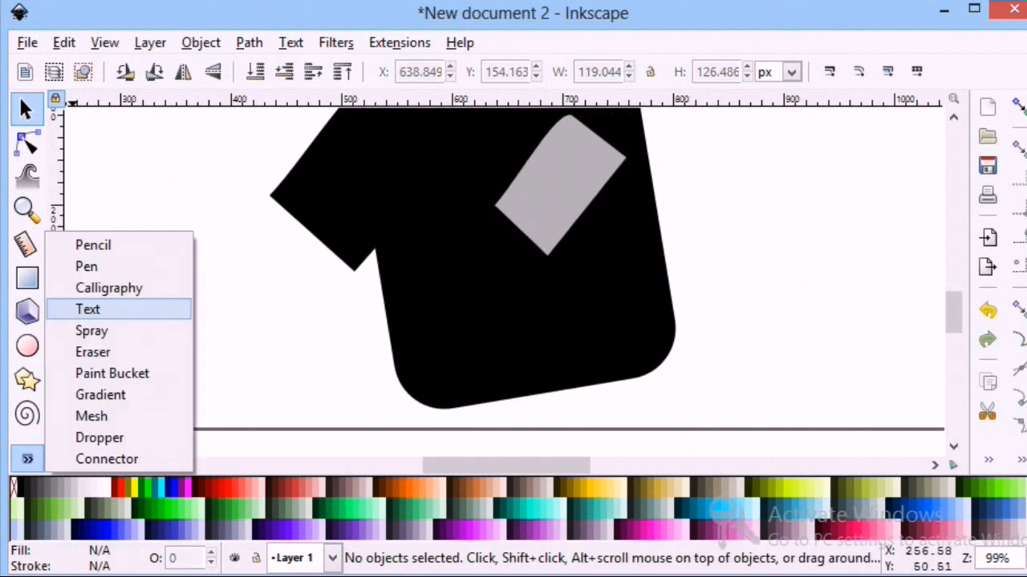
pyautogui.click(104, 265)
pyautogui.click(118, 365)
pyautogui.click(261, 363)
pyautogui.click(112, 366)
pyautogui.click(108, 401)
pyautogui.click(376, 329)
pyautogui.moveTo(288, 397); pyautogui.dragTo(405, 281)
pyautogui.click(356, 296)
pyautogui.click(408, 487)
# Step: Rotate the orange arm slightly and reposition it, keeping it in front of the torso
pyautogui.click(26, 109)
pyautogui.click(403, 281)
pyautogui.moveTo(265, 192); pyautogui.dragTo(265, 229)
pyautogui.moveTo(390, 293); pyautogui.dragTo(398, 320)
pyautogui.click(255, 72)
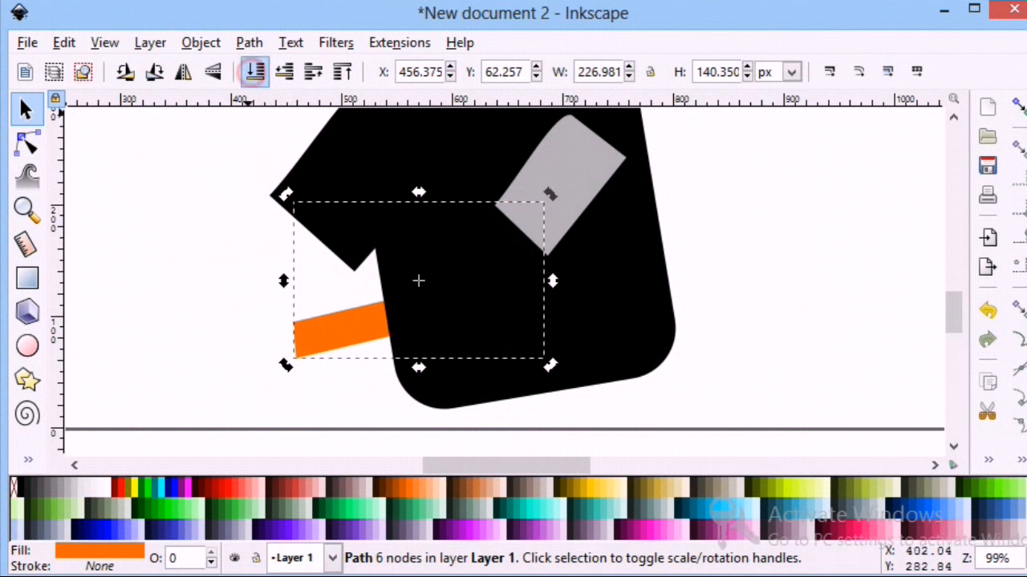
pyautogui.hotkey('ctrl', 'z')
# Step: Fill the grey sleeve with black and lower the orange arm one level so it sits beneath the sleeve
pyautogui.click(544, 207)
pyautogui.click(21, 487)
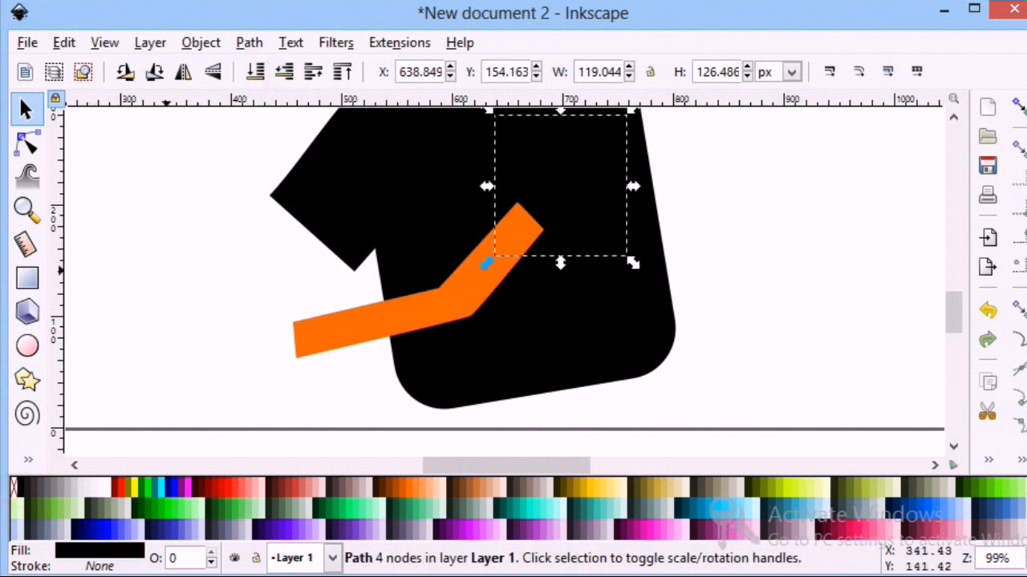
pyautogui.click(462, 282)
pyautogui.click(284, 72)
pyautogui.click(101, 301)
# Step: Draw a red ellipse in the empty area to the left of the figure's forearm
pyautogui.scroll(1, 102, 301)
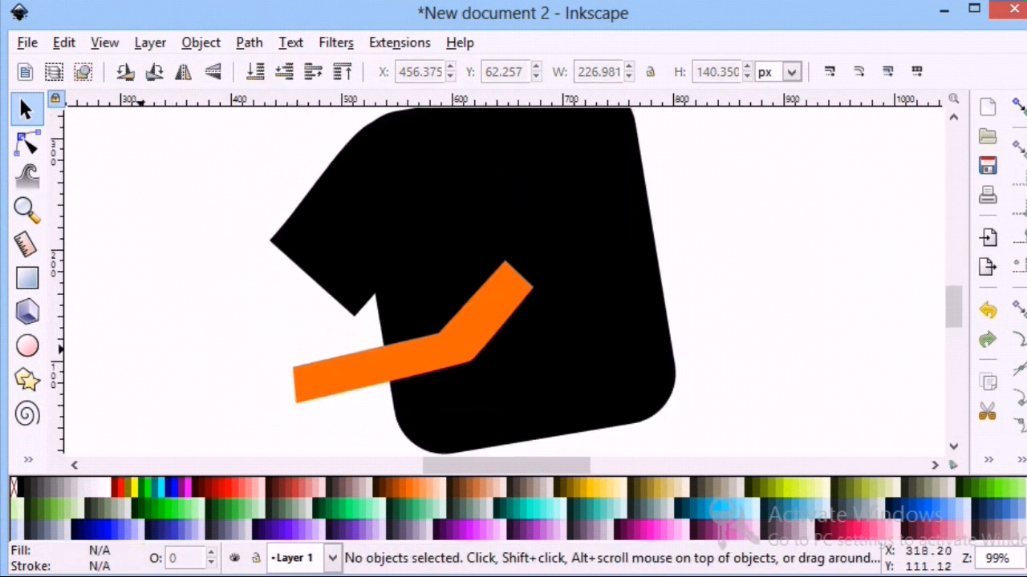
pyautogui.moveTo(453, 465); pyautogui.dragTo(424, 465)
pyautogui.click(27, 346)
pyautogui.moveTo(252, 246); pyautogui.dragTo(385, 367)
pyautogui.click(27, 110)
pyautogui.moveTo(365, 320); pyautogui.dragTo(332, 311)
# Step: Rotate and resize the red ellipse into a tilted oval about 146 by 120 px
pyautogui.click(330, 309)
pyautogui.moveTo(282, 226); pyautogui.dragTo(307, 227)
pyautogui.click(287, 300)
pyautogui.moveTo(203, 362); pyautogui.dragTo(190, 372)
pyautogui.click(283, 297)
pyautogui.moveTo(280, 226); pyautogui.dragTo(287, 226)
pyautogui.click(281, 298)
# Step: Remove the black stroke from the red ellipse
pyautogui.click(99, 551)
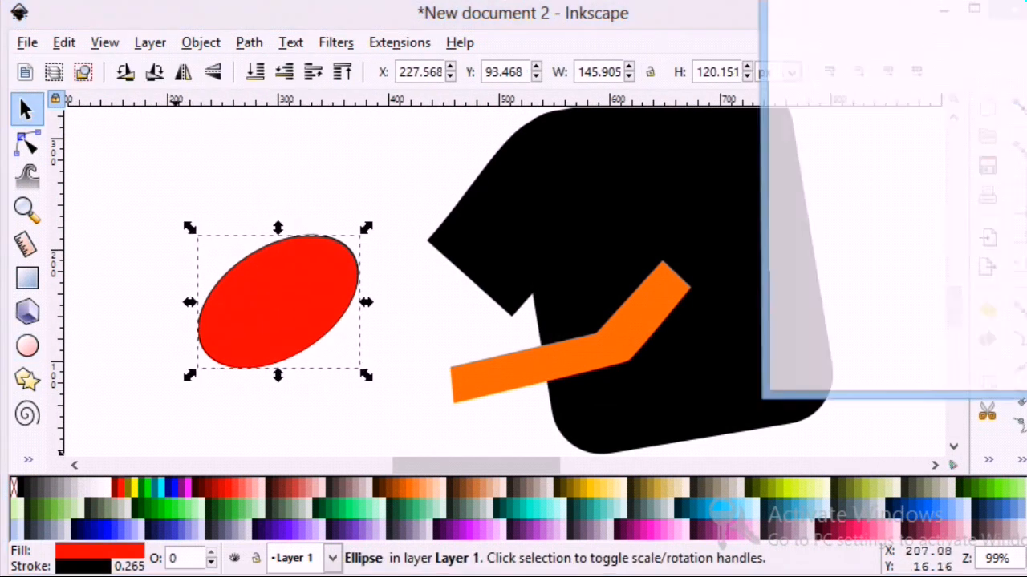
pyautogui.click(797, 69)
pyautogui.click(869, 31)
pyautogui.click(797, 69)
pyautogui.click(799, 31)
pyautogui.click(830, 69)
pyautogui.click(1025, 1)
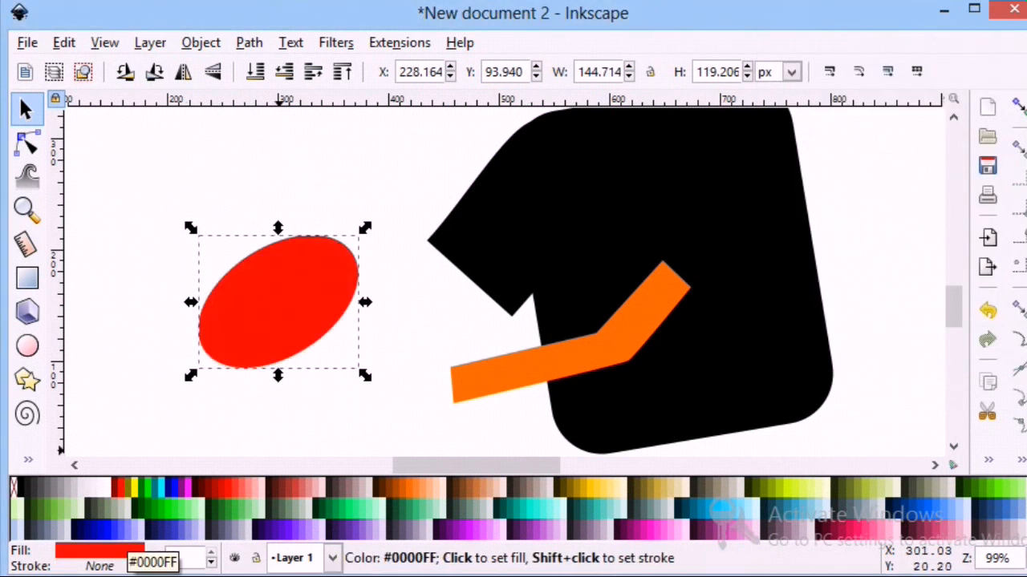
# Step: Duplicate the red ellipse and offset the copy slightly down and to the right
pyautogui.rightClick(270, 301)
pyautogui.click(326, 101)
pyautogui.moveTo(286, 301); pyautogui.dragTo(295, 310)
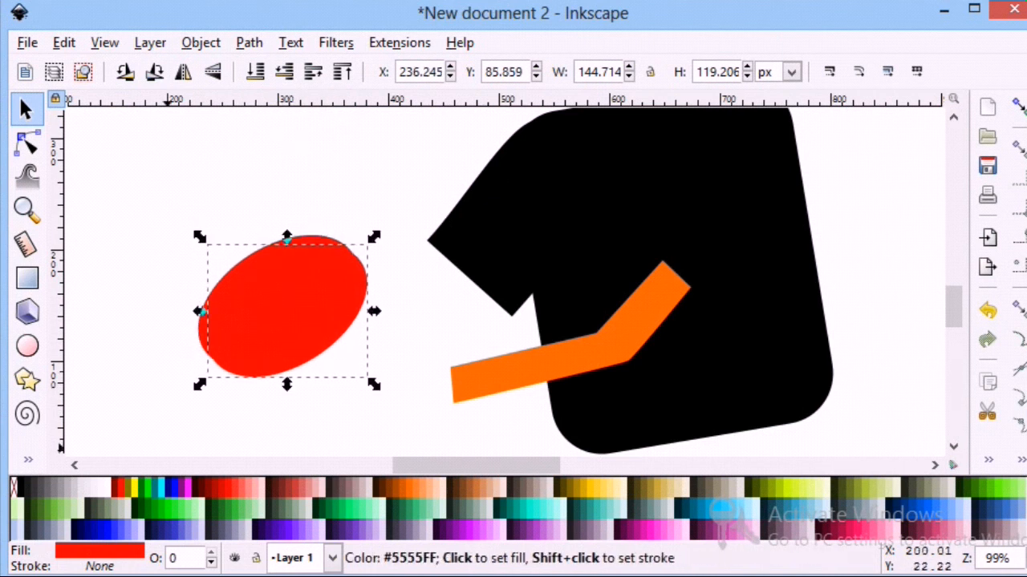
# Step: Fill the offset ellipse copy with dark blue and the original ellipse with bright blue
pyautogui.click(126, 529)
pyautogui.click(100, 531)
pyautogui.click(136, 418)
pyautogui.click(206, 341)
pyautogui.click(192, 324)
pyautogui.click(239, 262)
pyautogui.click(108, 527)
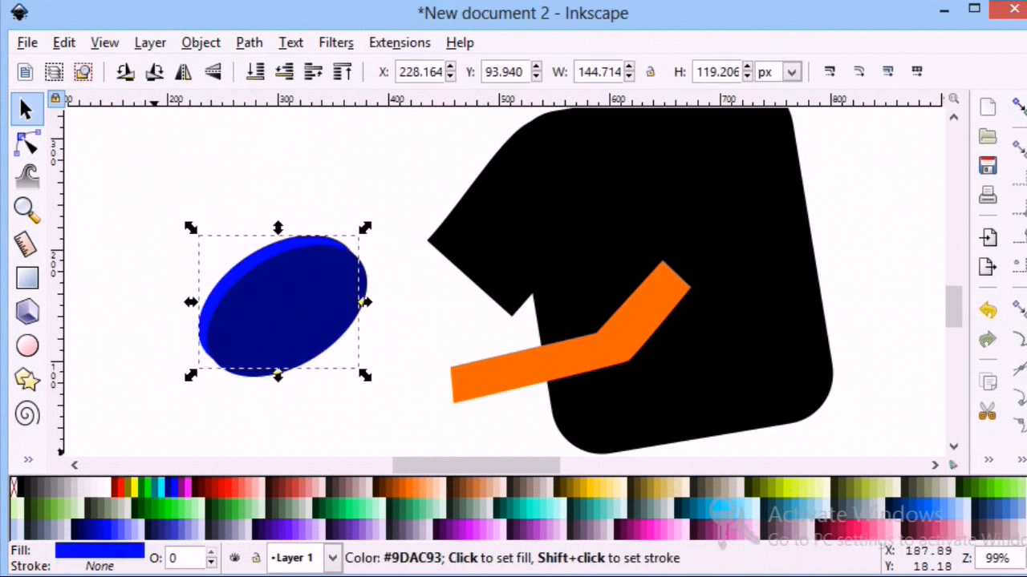
# Step: Send the dark blue ellipse to the back so it lies behind the bright blue one
pyautogui.click(255, 73)
pyautogui.click(255, 301)
pyautogui.click(255, 72)
pyautogui.click(190, 171)
# Step: Select both blue ellipses and apply the Division path operation
pyautogui.scroll(2, 281, 263)
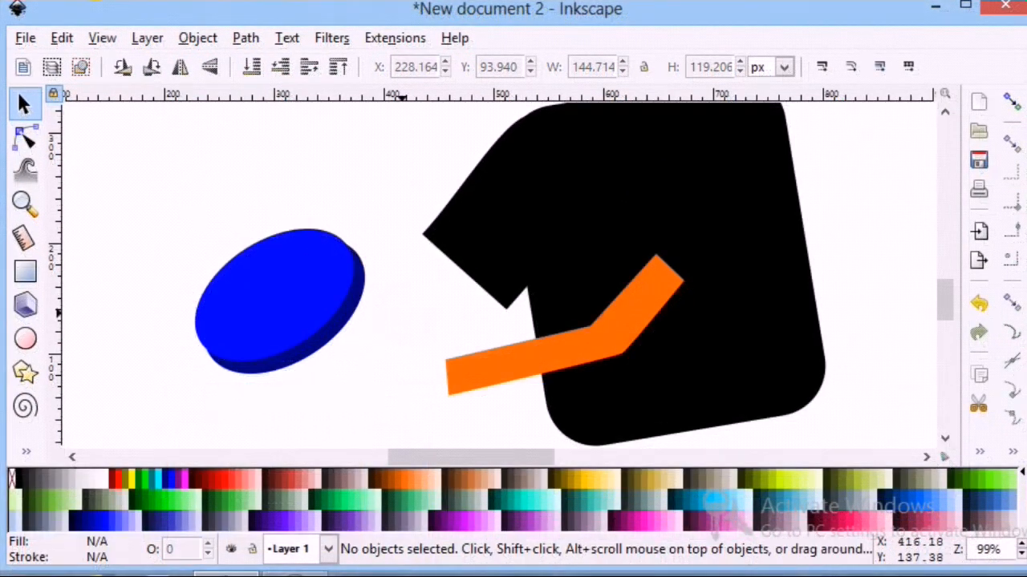
pyautogui.click(296, 289)
pyautogui.rightClick(292, 270)
pyautogui.click(273, 276)
pyautogui.click(384, 321)
pyautogui.click(354, 306)
pyautogui.keyDown('shift'); pyautogui.click(305, 281); pyautogui.keyUp('shift')
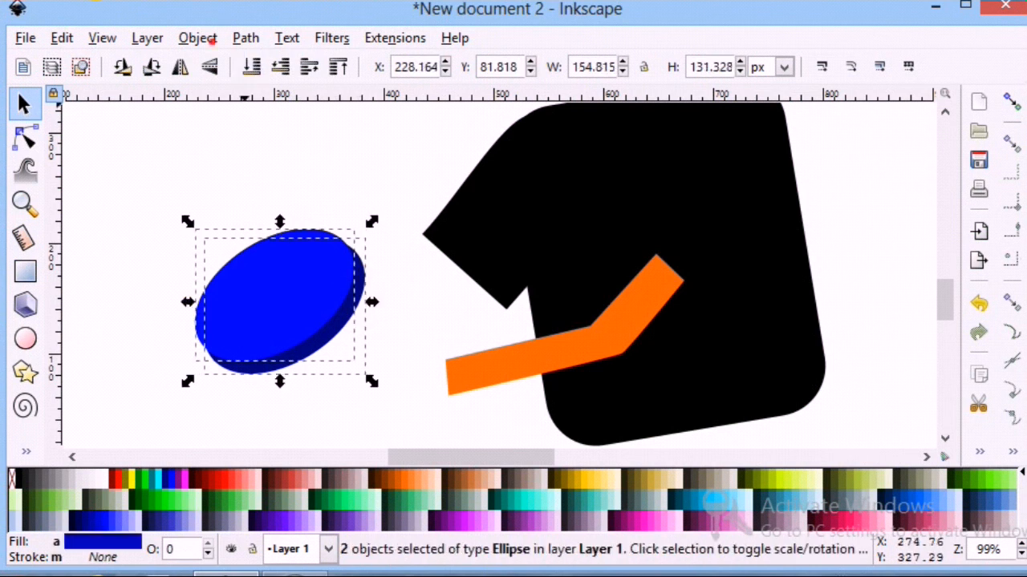
pyautogui.click(246, 38)
pyautogui.click(264, 259)
# Step: Reshape the upper right end of the dark blue rim by editing its outer node and curve
pyautogui.press('n')
pyautogui.press('z')
pyautogui.click(261, 361)
pyautogui.click(265, 363)
pyautogui.moveTo(425, 458); pyautogui.dragTo(413, 457)
pyautogui.click(26, 139)
pyautogui.click(314, 367)
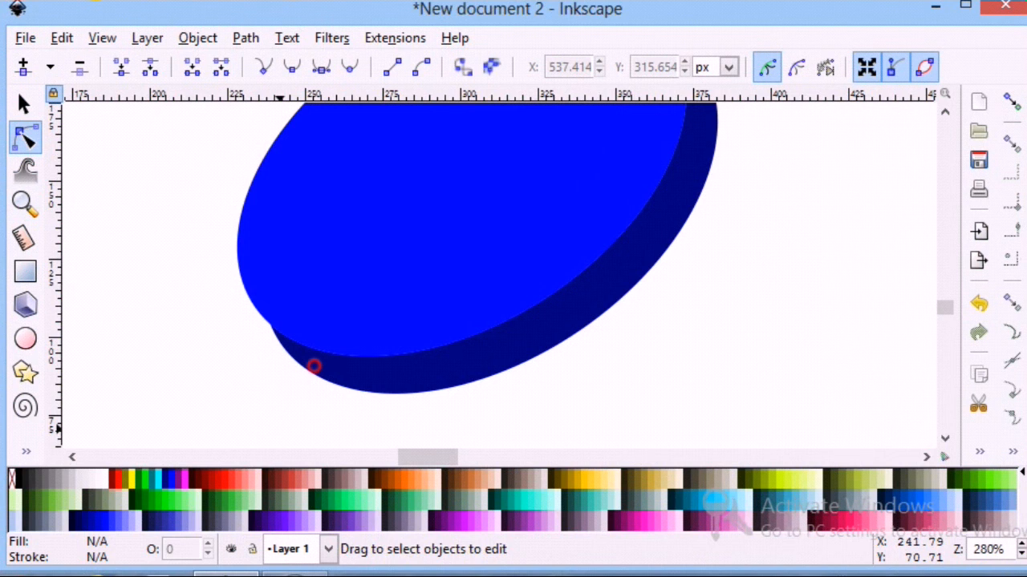
pyautogui.moveTo(484, 195); pyautogui.dragTo(475, 206)
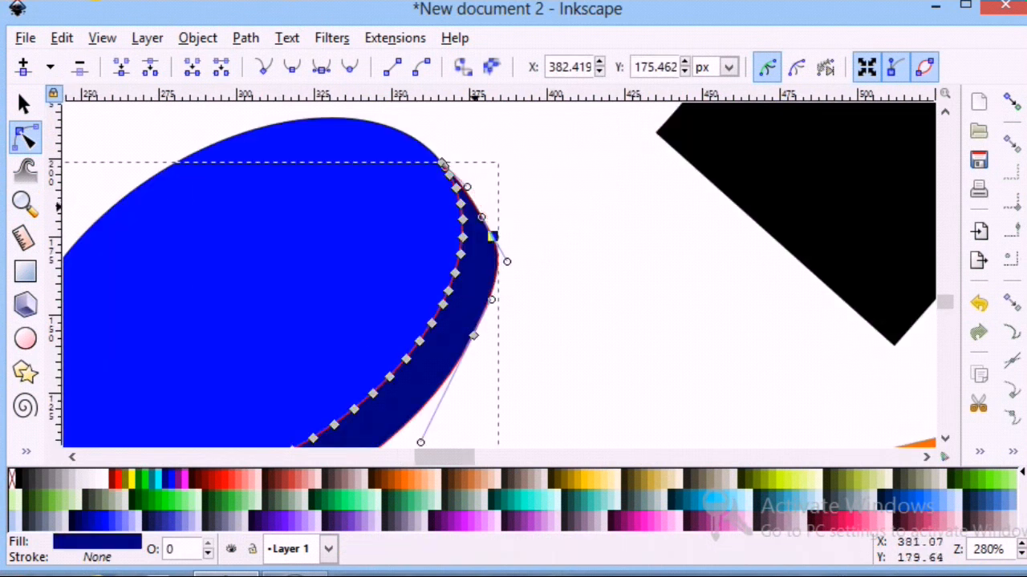
pyautogui.click(563, 287)
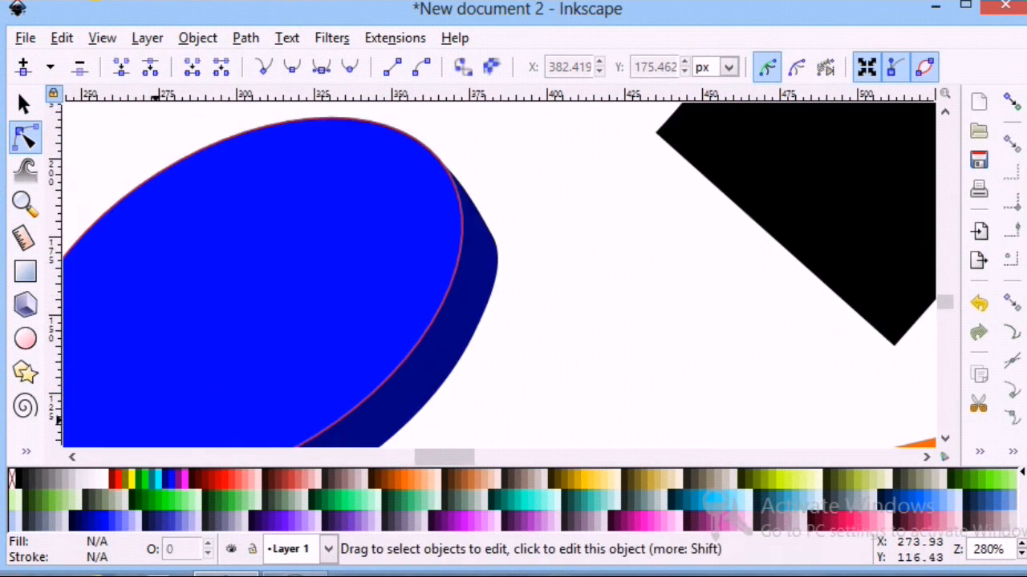
# Step: Select all the blue disc pieces and group them
pyautogui.press('z')
pyautogui.press('-')
pyautogui.press('-')
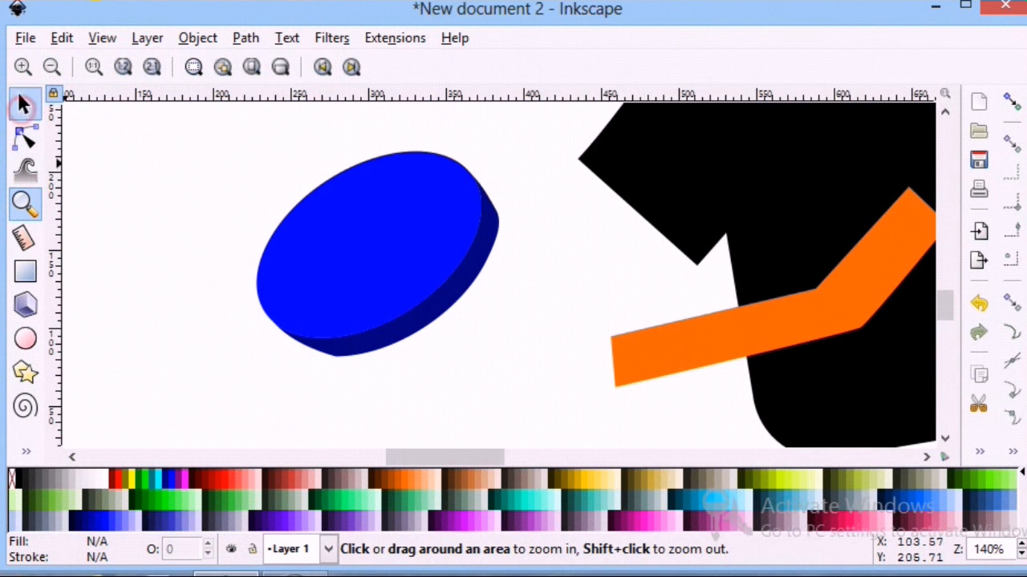
pyautogui.click(22, 108)
pyautogui.moveTo(214, 134); pyautogui.dragTo(570, 367)
pyautogui.click(197, 37)
pyautogui.click(227, 225)
# Step: Scale and rotate the disc group into a narrower, steeper tilt and move it toward the orange arm
pyautogui.moveTo(505, 365); pyautogui.dragTo(495, 351)
pyautogui.click(361, 180)
pyautogui.moveTo(373, 145); pyautogui.dragTo(387, 150)
pyautogui.click(449, 173)
pyautogui.click(463, 178)
pyautogui.moveTo(501, 143); pyautogui.dragTo(475, 130)
pyautogui.moveTo(373, 247); pyautogui.dragTo(450, 312)
# Step: Enlarge the disc group to about 238 by 226 px and set it in front of the figure, beside the sleeve
pyautogui.click(25, 204)
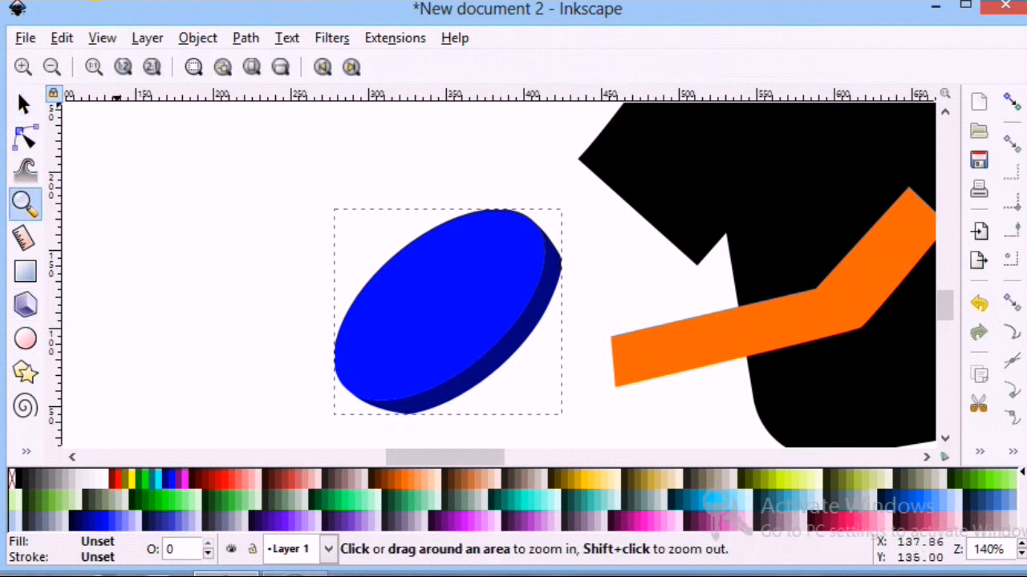
pyautogui.click(54, 67)
pyautogui.click(53, 67)
pyautogui.click(54, 66)
pyautogui.moveTo(515, 457); pyautogui.dragTo(545, 457)
pyautogui.moveTo(945, 312); pyautogui.dragTo(945, 291)
pyautogui.click(25, 105)
pyautogui.moveTo(356, 333); pyautogui.dragTo(300, 289)
pyautogui.moveTo(376, 360); pyautogui.dragTo(373, 352)
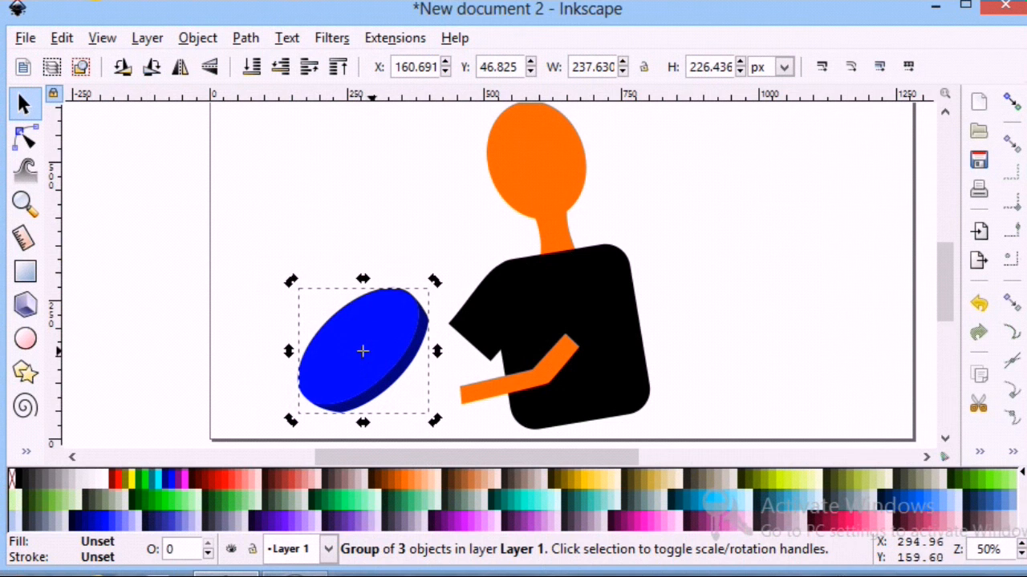
# Step: Extend the wrist end of the orange arm toward the disc by moving its end nodes, and curve the forearm's edge
pyautogui.scroll(-1, 137, 335)
pyautogui.click(24, 137)
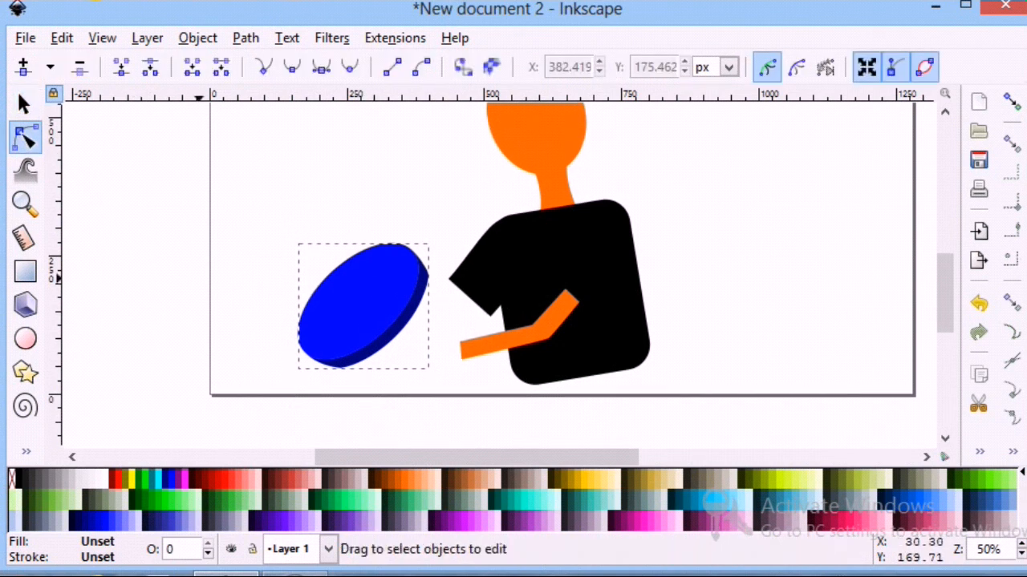
pyautogui.click(479, 347)
pyautogui.moveTo(460, 343); pyautogui.dragTo(410, 348)
pyautogui.click(384, 434)
pyautogui.click(385, 433)
pyautogui.click(434, 343)
pyautogui.click(478, 383)
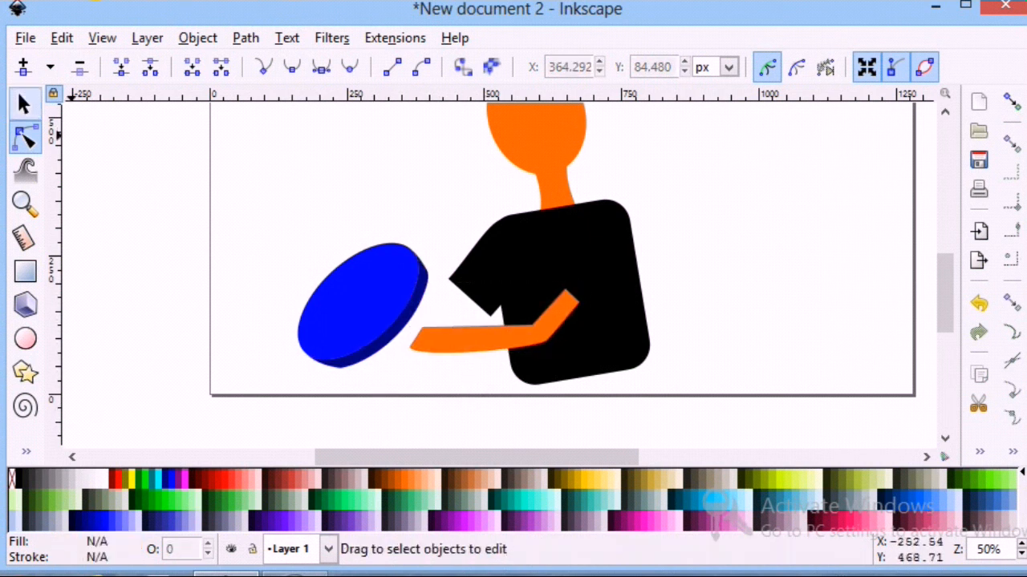
# Step: Draw a closed four-sided forearm with the Pen tool, fill it orange and place it between the disc and the sleeve
pyautogui.press('s')
pyautogui.click(26, 452)
pyautogui.click(34, 257)
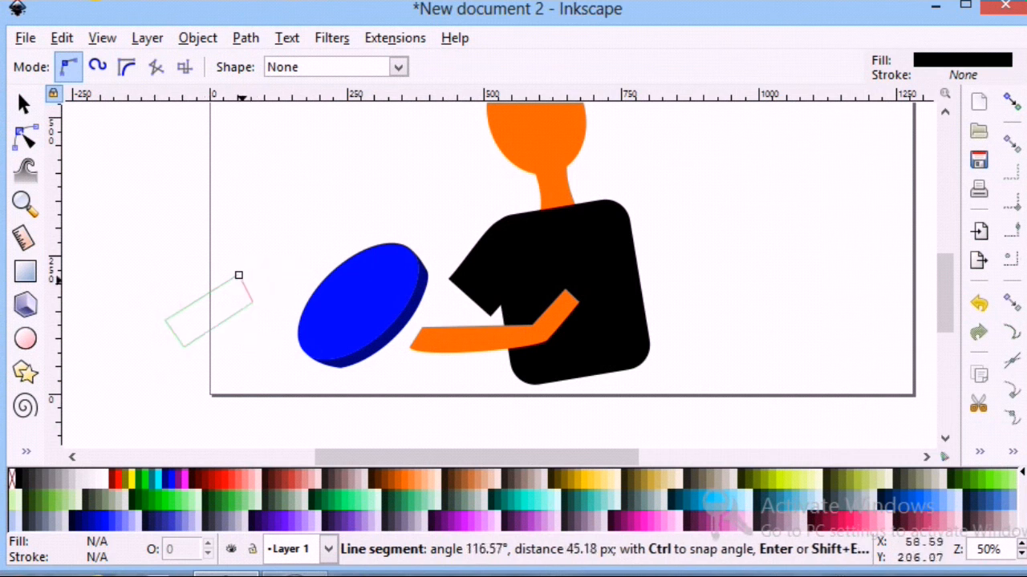
pyautogui.click(239, 276)
pyautogui.click(25, 105)
pyautogui.click(403, 479)
pyautogui.moveTo(235, 307); pyautogui.dragTo(469, 310)
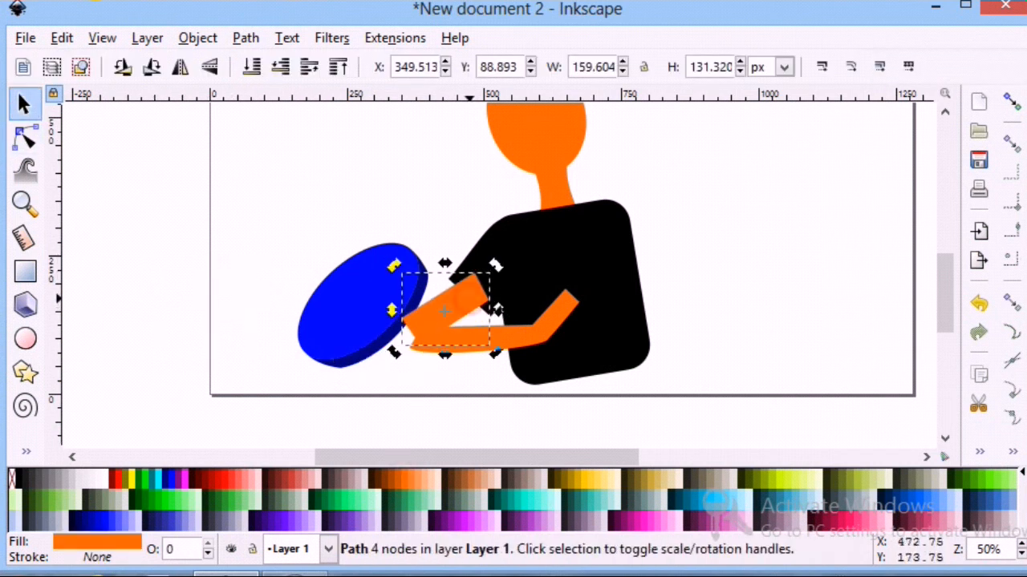
# Step: Reshape the second forearm by moving its nodes to span from disc to sleeve, with a curved lower edge
pyautogui.press('n')
pyautogui.moveTo(473, 274); pyautogui.dragTo(468, 283)
pyautogui.moveTo(402, 319); pyautogui.dragTo(411, 299)
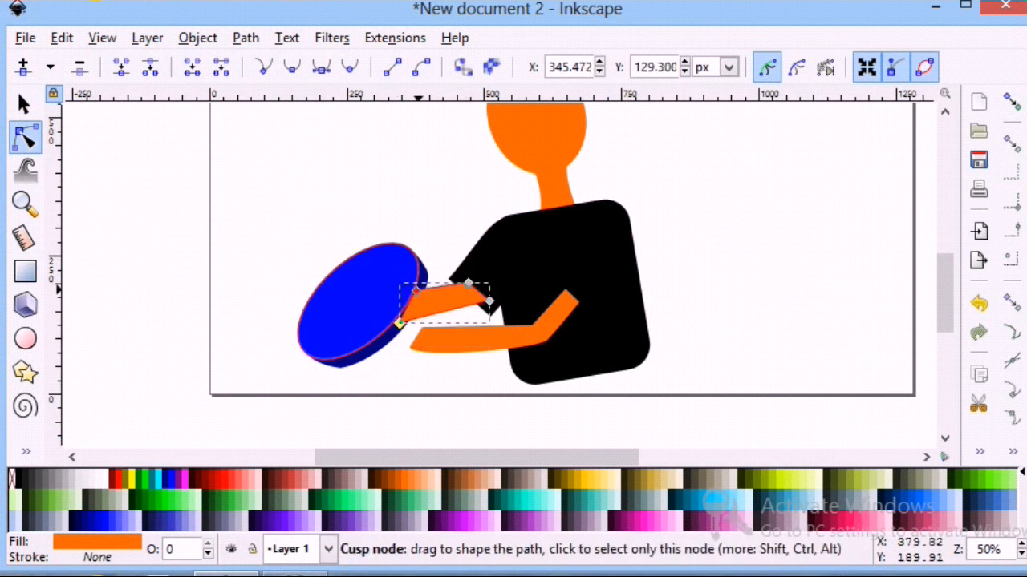
pyautogui.click(202, 259)
pyautogui.click(202, 259)
# Step: Send the second forearm to the back, behind the disc and the shirt
pyautogui.click(25, 104)
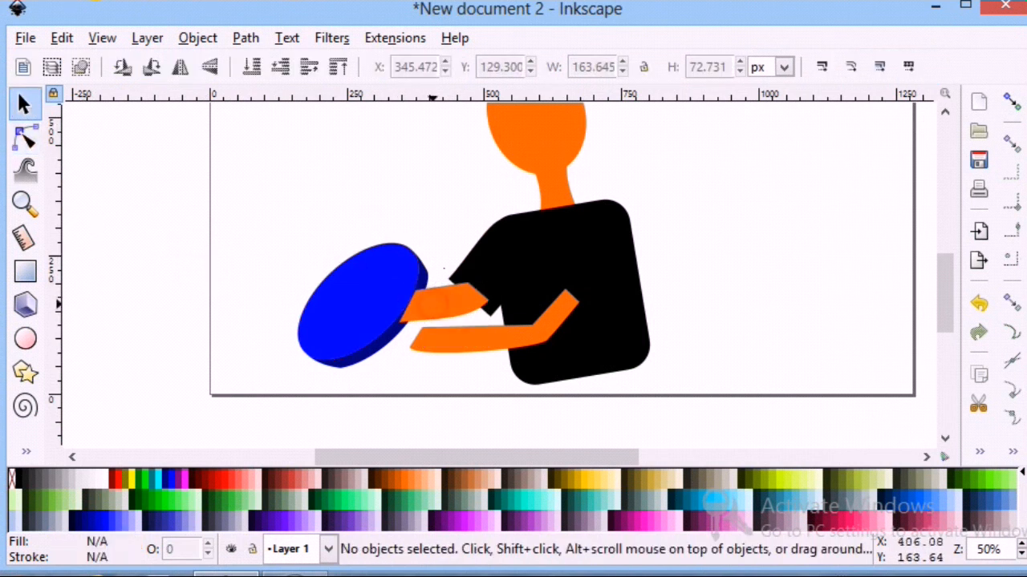
pyautogui.click(432, 303)
pyautogui.click(251, 67)
pyautogui.click(400, 353)
# Step: Lower the wrist end of the front arm slightly by moving its two end nodes
pyautogui.click(449, 340)
pyautogui.click(25, 137)
pyautogui.moveTo(409, 347); pyautogui.dragTo(407, 352)
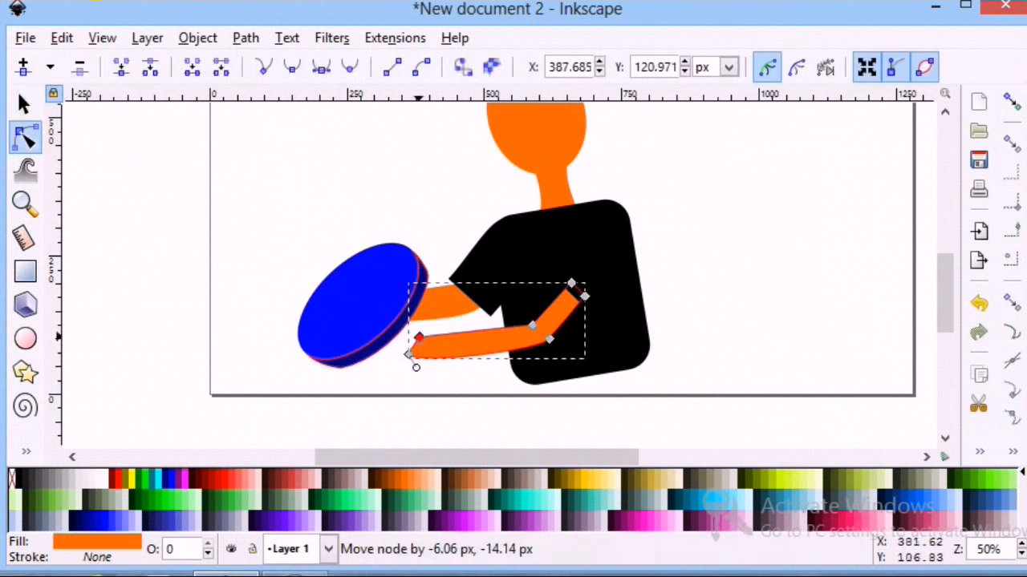
pyautogui.click(385, 374)
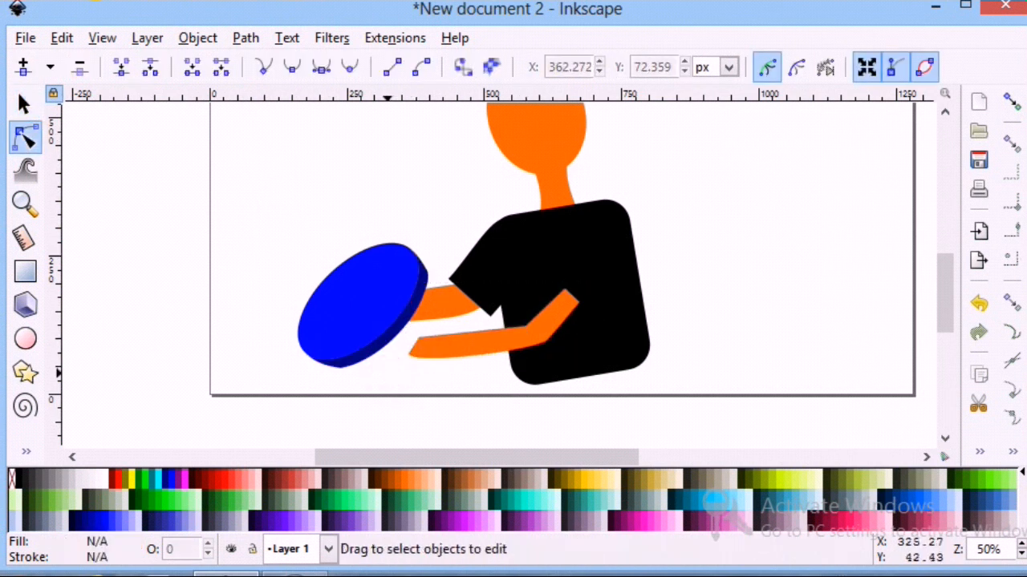
pyautogui.click(442, 293)
pyautogui.click(390, 356)
# Step: Draw a closed seven-node hand shape with a curved thumb edge using the Pen tool and place it over the front wrist
pyautogui.click(25, 451)
pyautogui.click(84, 259)
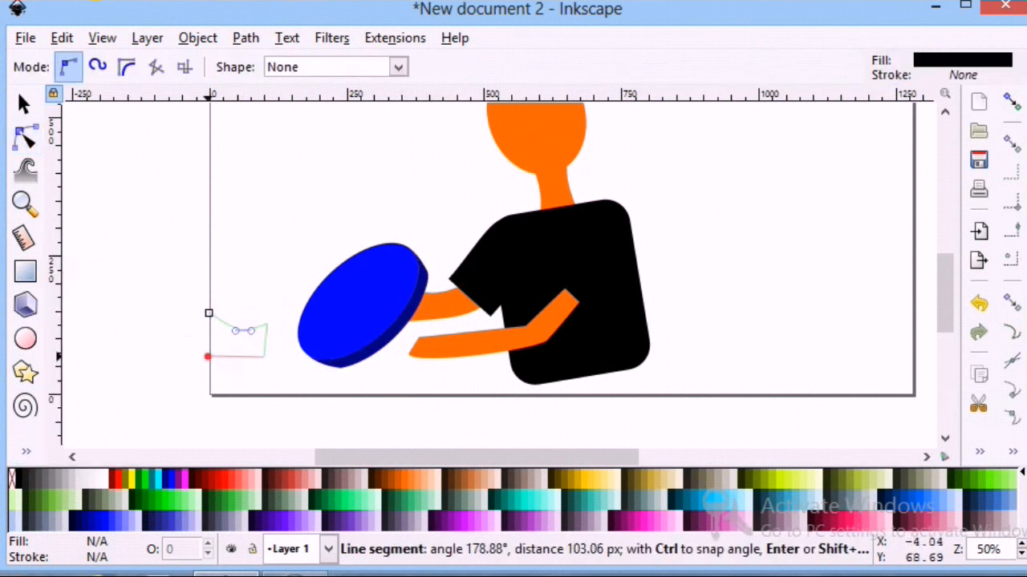
pyautogui.click(208, 313)
pyautogui.click(25, 105)
pyautogui.moveTo(184, 365); pyautogui.dragTo(201, 355)
pyautogui.moveTo(262, 336); pyautogui.dragTo(419, 347)
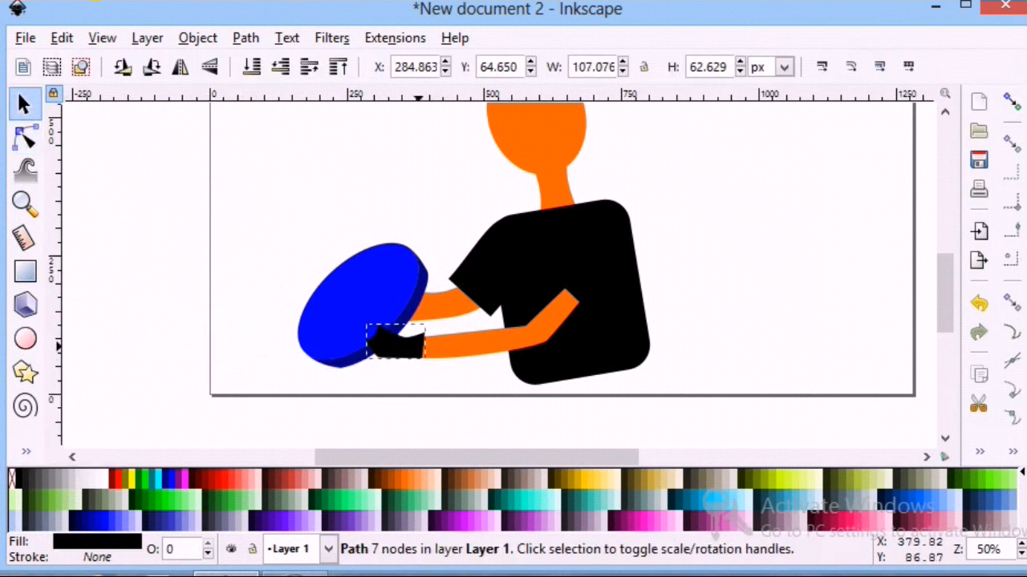
# Step: Narrow and rotate the hand shape so it links the front wrist to the disc's lower rim
pyautogui.moveTo(353, 315); pyautogui.dragTo(377, 317)
pyautogui.click(404, 348)
pyautogui.press('z')
pyautogui.click(399, 342)
pyautogui.click(395, 342)
# Step: Adjust the hand's nodes to meet the forearm and fill the hand with the same orange
pyautogui.press('n')
pyautogui.press('s')
pyautogui.moveTo(414, 340); pyautogui.dragTo(417, 337)
pyautogui.click(381, 375)
pyautogui.click(476, 356)
pyautogui.click(371, 378)
pyautogui.click(400, 341)
pyautogui.click(406, 479)
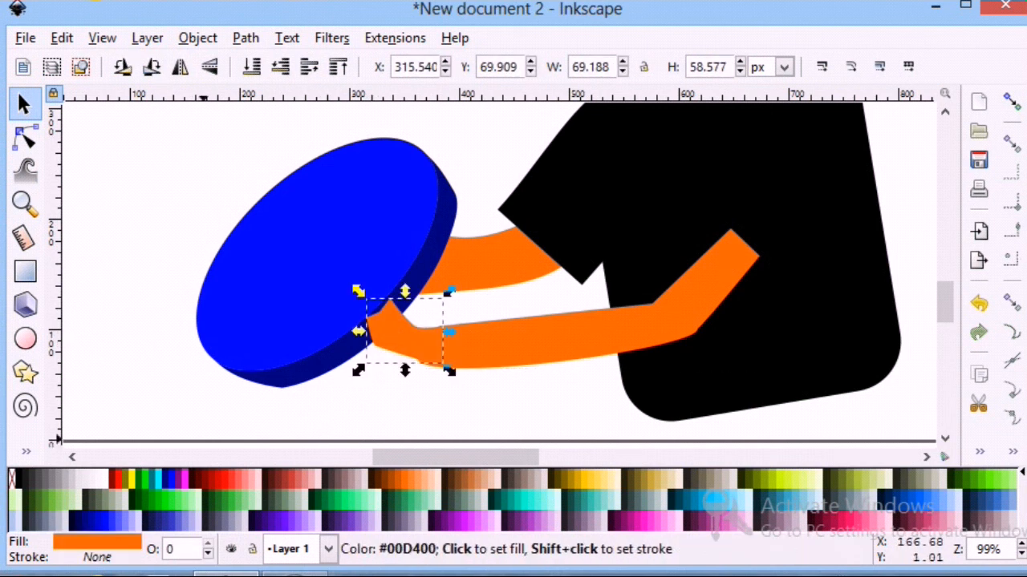
pyautogui.press('Escape')
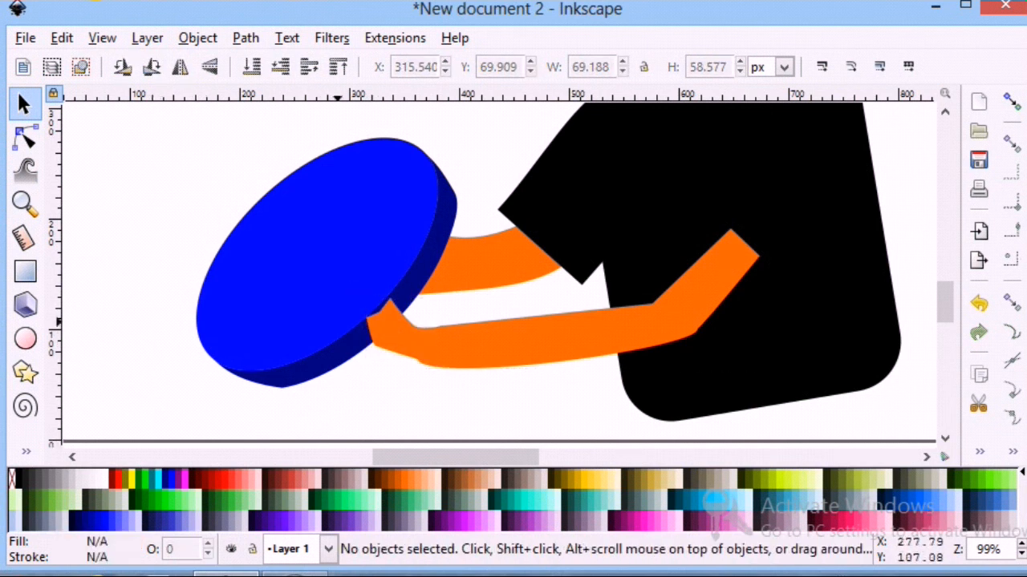
# Step: Smooth the underside of the front wrist by adjusting the hand's lower edge and the forearm's lower curve
pyautogui.click(25, 137)
pyautogui.click(426, 366)
pyautogui.moveTo(428, 363); pyautogui.dragTo(376, 347)
pyautogui.click(405, 386)
pyautogui.click(436, 364)
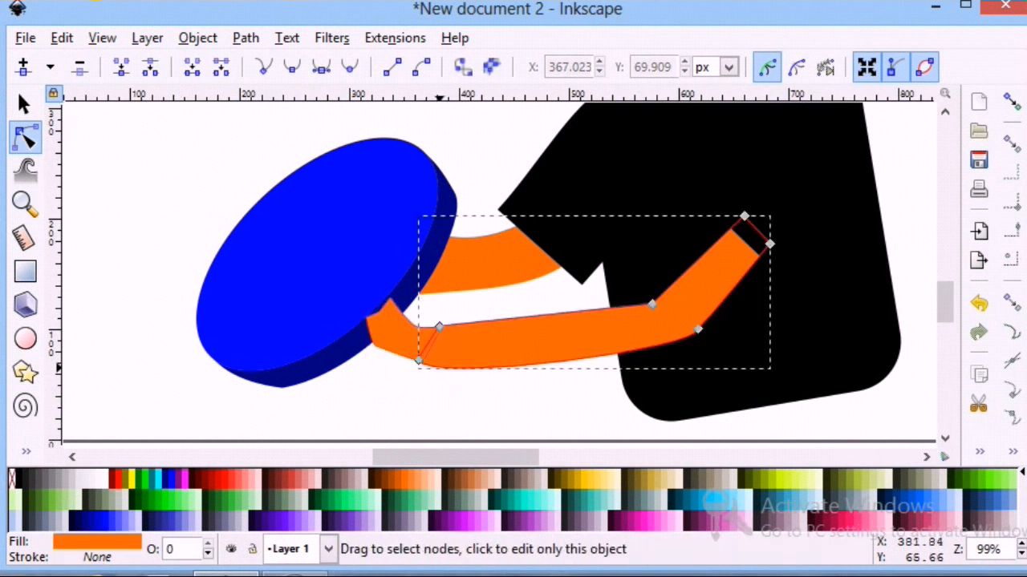
pyautogui.moveTo(435, 369); pyautogui.dragTo(433, 366)
pyautogui.click(399, 388)
# Step: Sharpen the front arm's elbow by moving its lower node and straightening the adjoining forearm edge
pyautogui.click(615, 323)
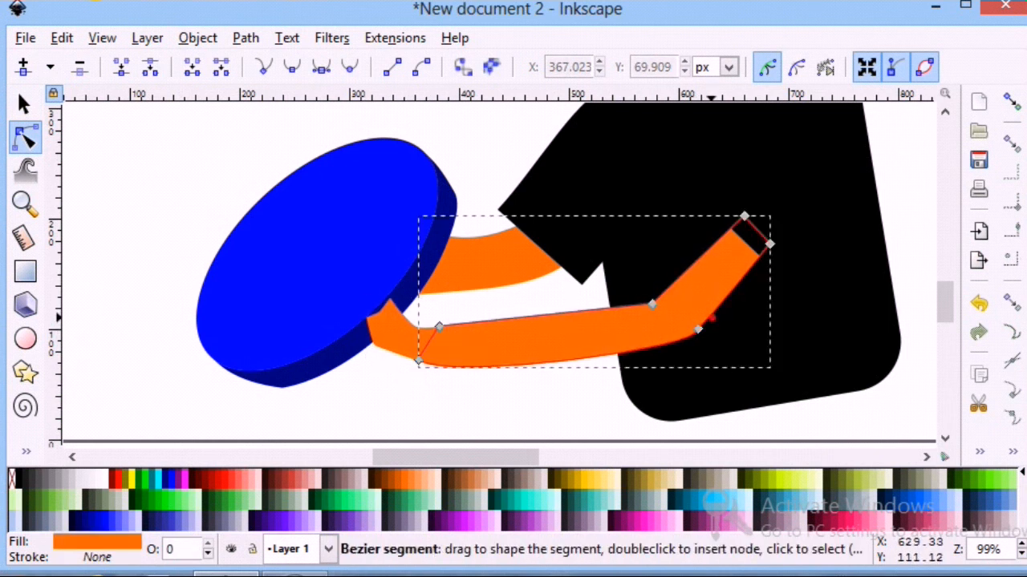
pyautogui.click(535, 395)
pyautogui.click(680, 327)
pyautogui.moveTo(697, 330)
pyautogui.mouseDown()
pyautogui.moveTo(690, 350)
pyautogui.moveTo(683, 340)
pyautogui.mouseUp()
pyautogui.click(573, 391)
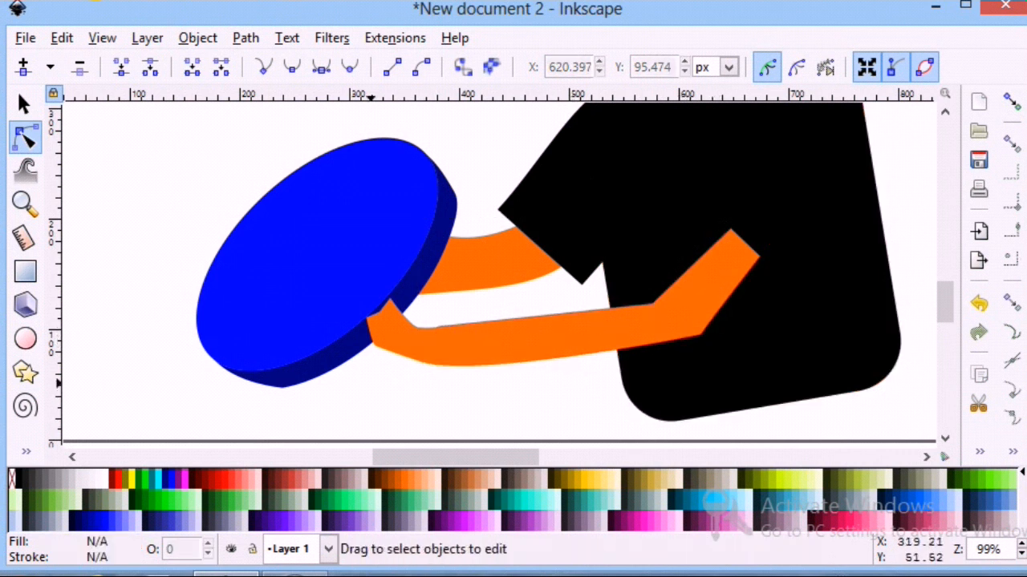
# Step: Round the fingertip edges of the hand where it grips the disc
pyautogui.click(394, 331)
pyautogui.click(378, 311)
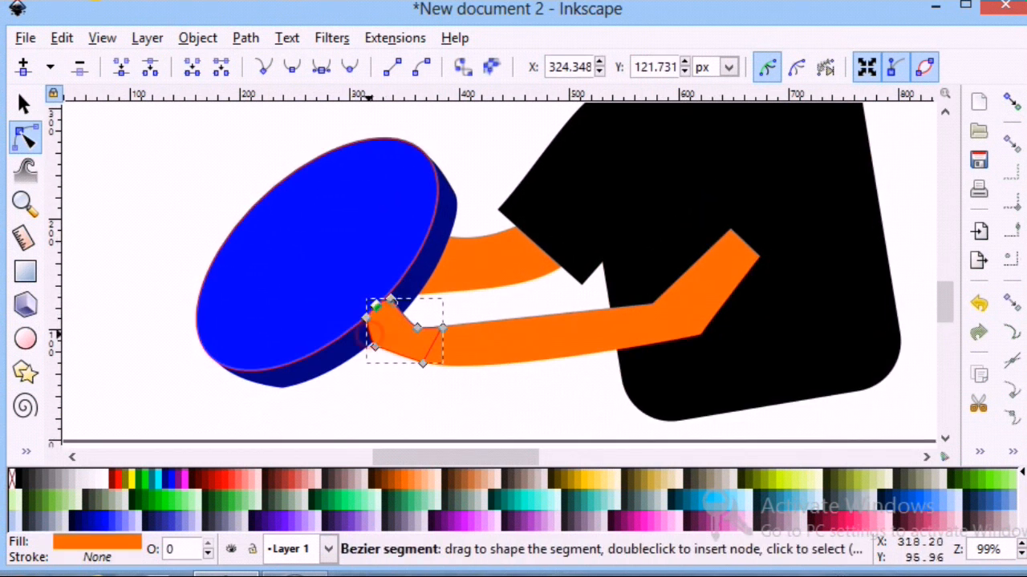
pyautogui.click(339, 385)
pyautogui.scroll(4, 349, 368)
pyautogui.scroll(-2, 349, 367)
pyautogui.click(463, 347)
pyautogui.click(143, 222)
# Step: Add a dollar sign "$" as a text object in the empty area beside the figure
pyautogui.click(25, 204)
pyautogui.click(122, 67)
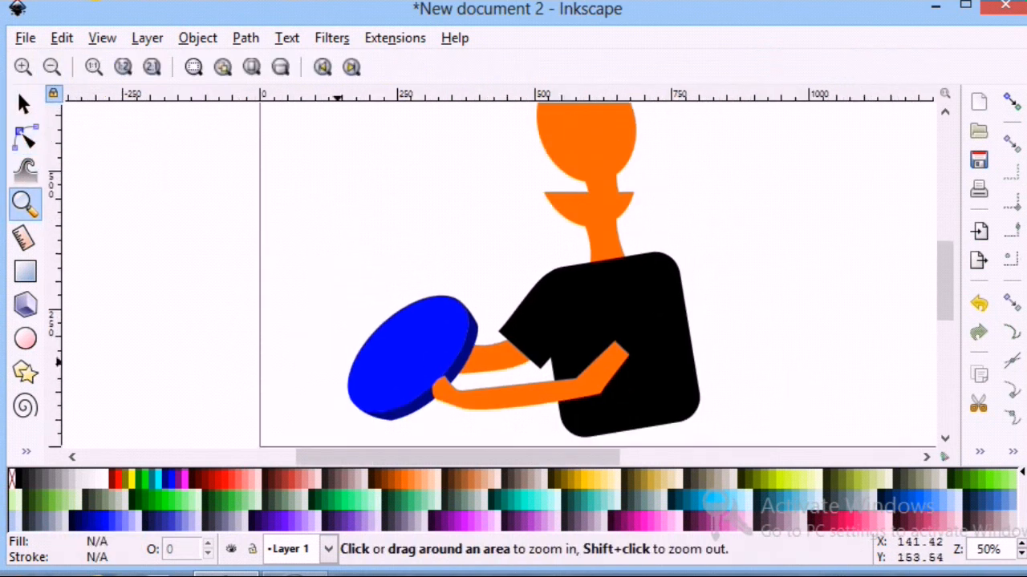
pyautogui.scroll(2, 385, 276)
pyautogui.click(128, 263)
pyautogui.click(26, 450)
pyautogui.click(101, 298)
pyautogui.click(179, 310)
pyautogui.write('s')
# Step: Enlarge the dollar sign and move it onto the face of the blue disc
pyautogui.click(25, 104)
pyautogui.moveTo(181, 314); pyautogui.dragTo(265, 384)
pyautogui.moveTo(236, 329); pyautogui.dragTo(293, 323)
pyautogui.click(292, 323)
pyautogui.moveTo(325, 291); pyautogui.dragTo(427, 339)
# Step: Rotate, skew and scale the dollar sign to match the disc's tilted face
pyautogui.moveTo(405, 292); pyautogui.dragTo(432, 296)
pyautogui.click(369, 345)
pyautogui.moveTo(335, 290); pyautogui.dragTo(343, 294)
pyautogui.click(497, 298)
pyautogui.click(438, 348)
pyautogui.moveTo(343, 421); pyautogui.dragTo(350, 409)
pyautogui.moveTo(417, 356); pyautogui.dragTo(411, 361)
# Step: Fill the dollar sign with white
pyautogui.click(497, 298)
pyautogui.click(407, 356)
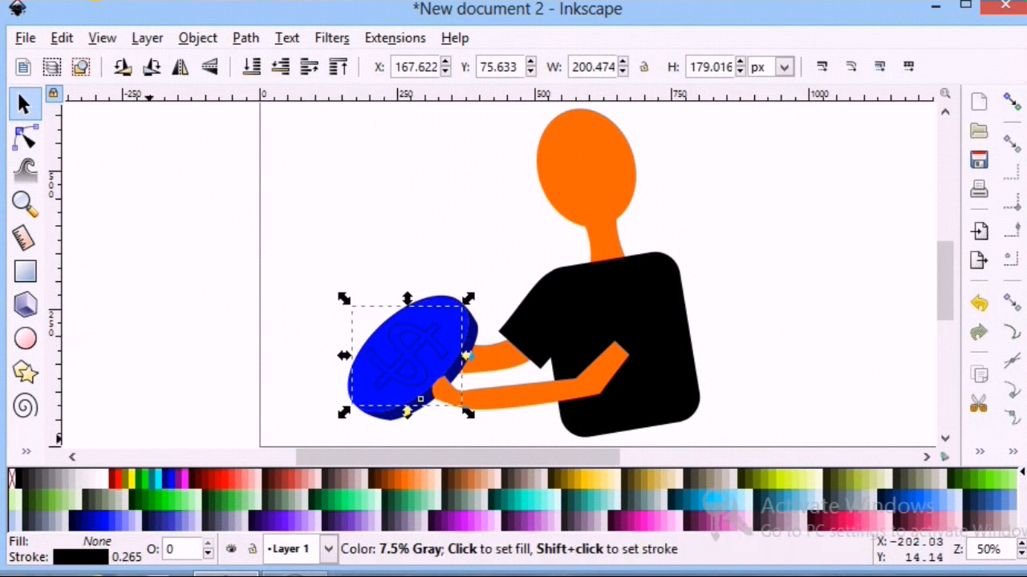
pyautogui.click(104, 479)
pyautogui.click(170, 292)
# Step: Try to enlarge the disc's dark blue rim slightly, and undo the change
pyautogui.scroll(-2, 171, 292)
pyautogui.click(24, 137)
pyautogui.click(446, 302)
pyautogui.click(429, 311)
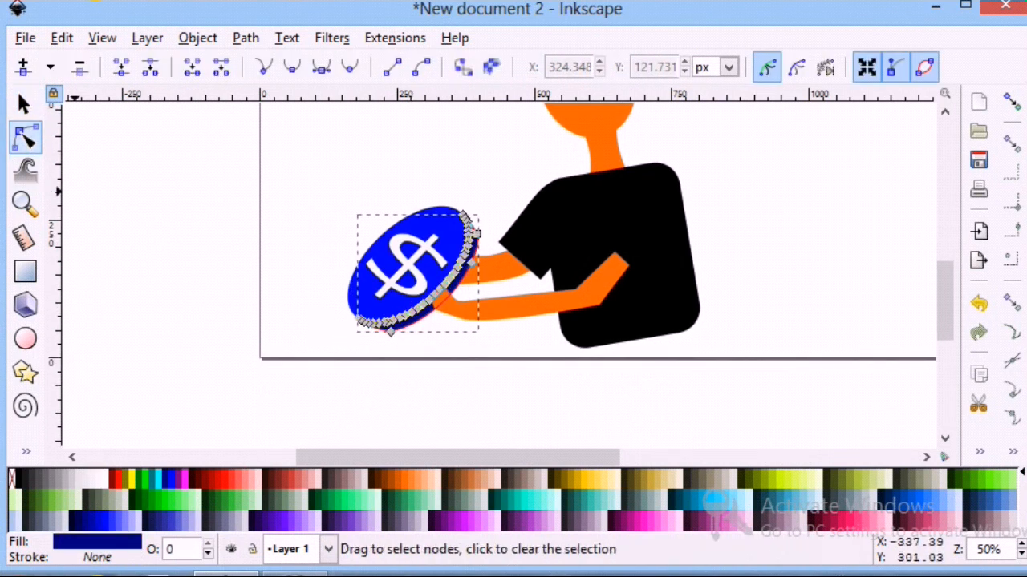
pyautogui.click(25, 104)
pyautogui.moveTo(483, 338); pyautogui.dragTo(488, 342)
pyautogui.hotkey('ctrl', 'z')
pyautogui.click(183, 250)
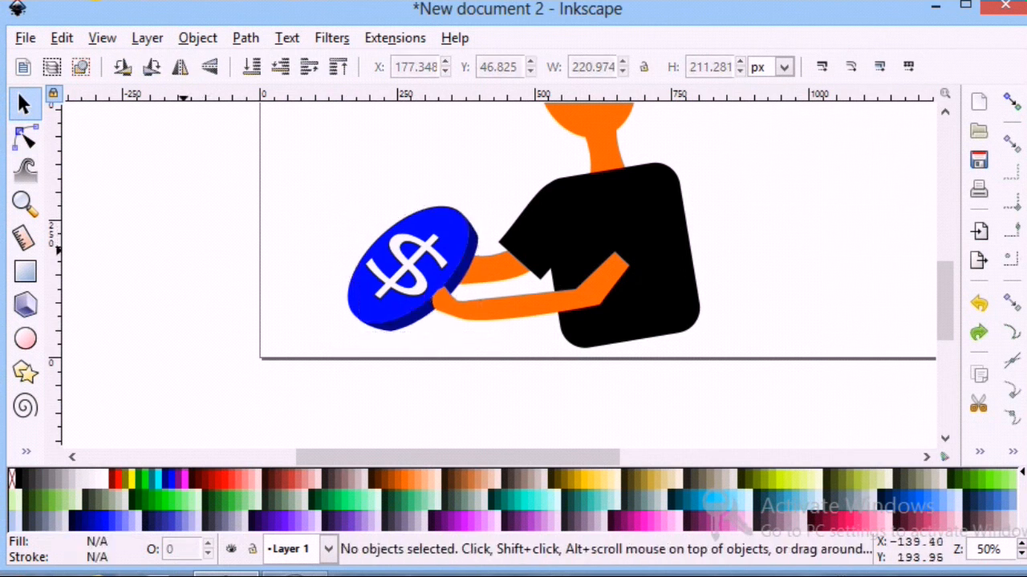
# Step: Move the upper end node of the front arm so the arm sits better under the black sleeve
pyautogui.scroll(3, 183, 250)
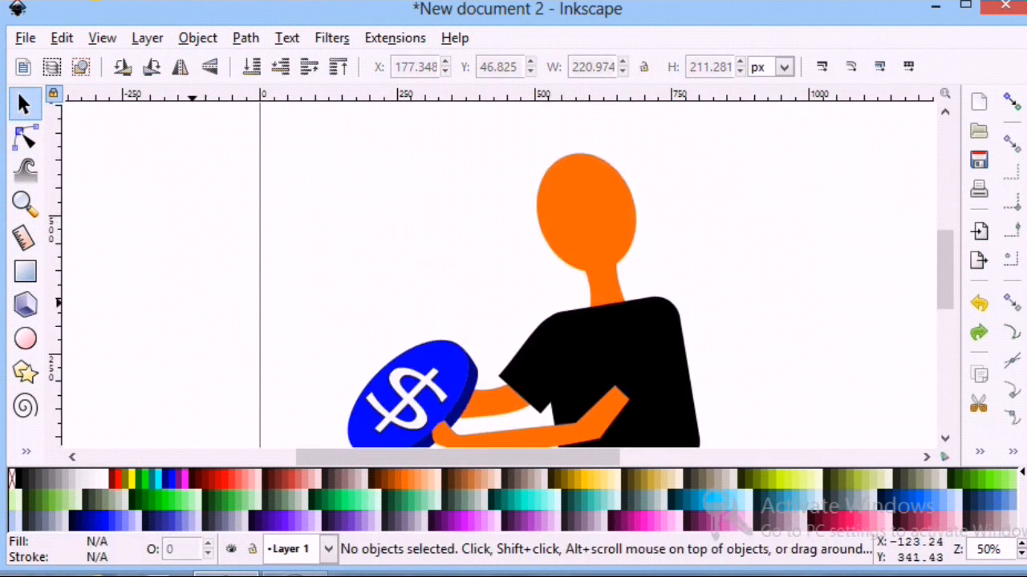
pyautogui.click(622, 396)
pyautogui.doubleClick(628, 372)
pyautogui.click(617, 396)
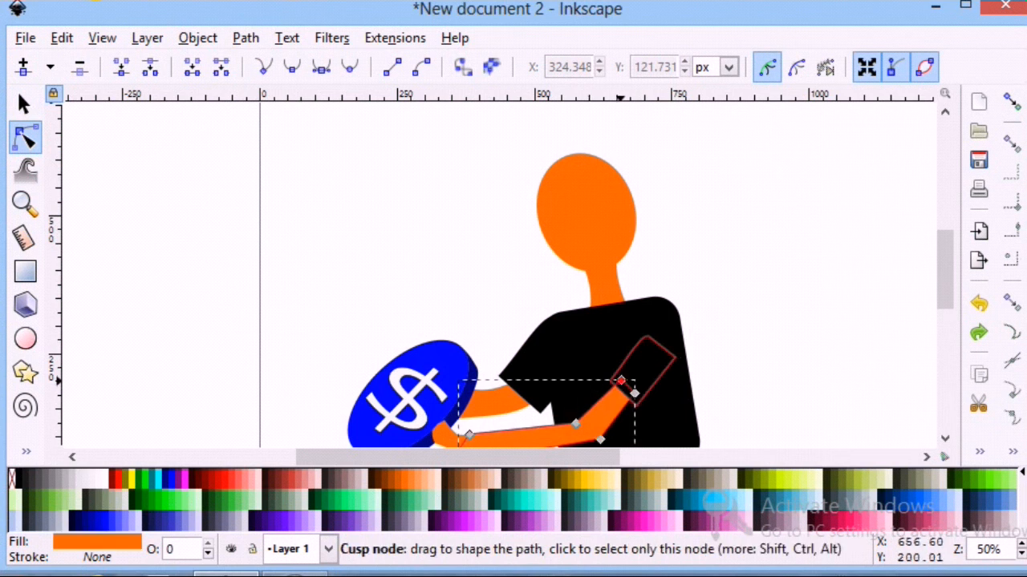
pyautogui.moveTo(622, 381); pyautogui.dragTo(616, 377)
pyautogui.click(784, 355)
# Step: Draw a closed, curved black hair shape with the Pen tool in Spiro mode and place it on top of the head
pyautogui.scroll(1, 770, 357)
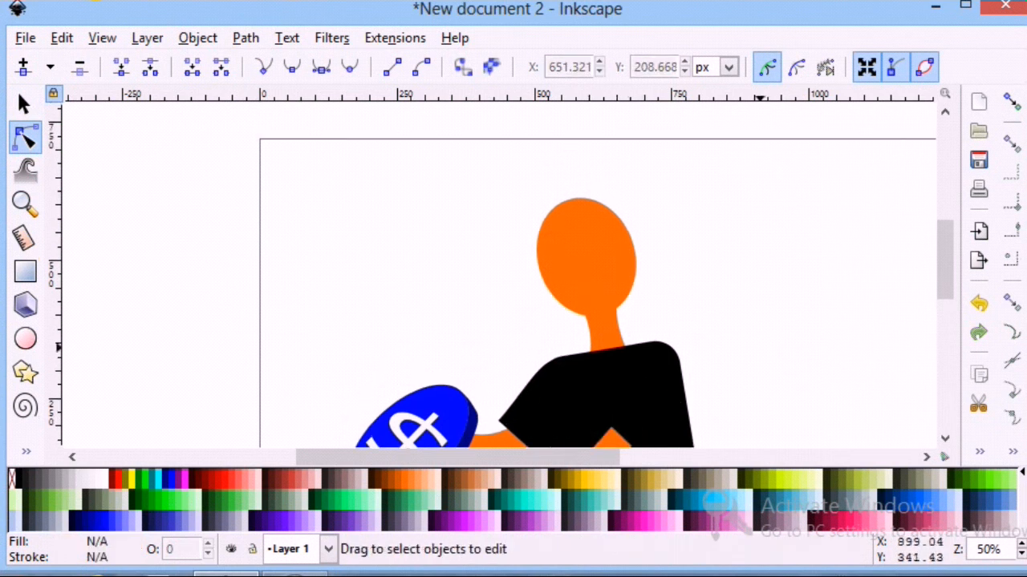
pyautogui.click(25, 450)
pyautogui.click(84, 260)
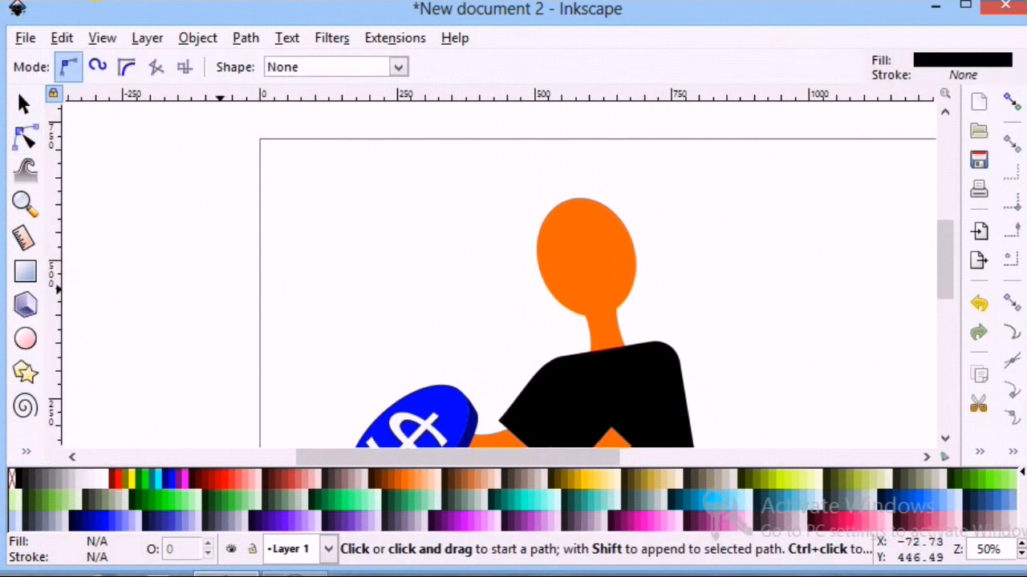
pyautogui.click(97, 66)
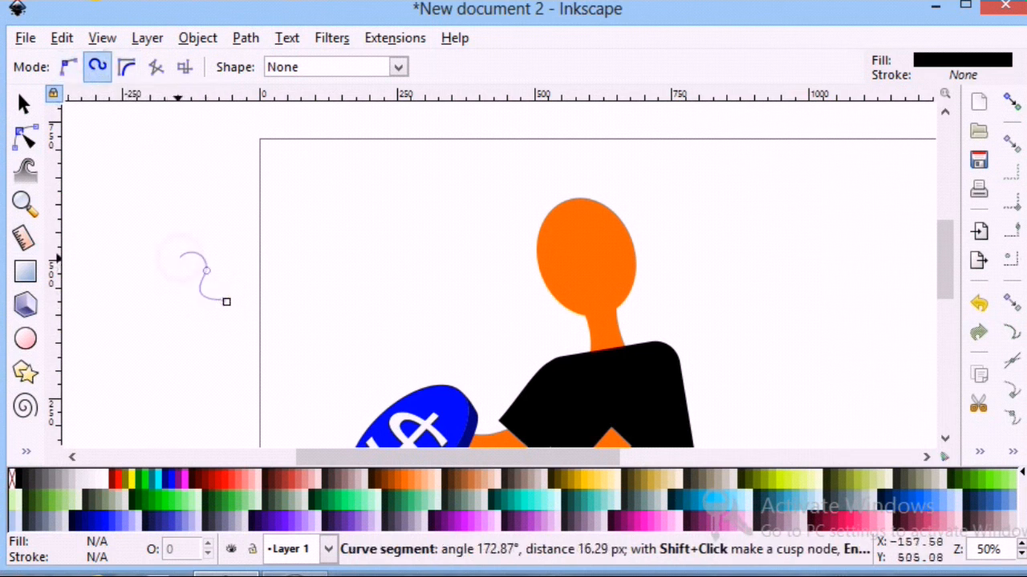
pyautogui.click(226, 301)
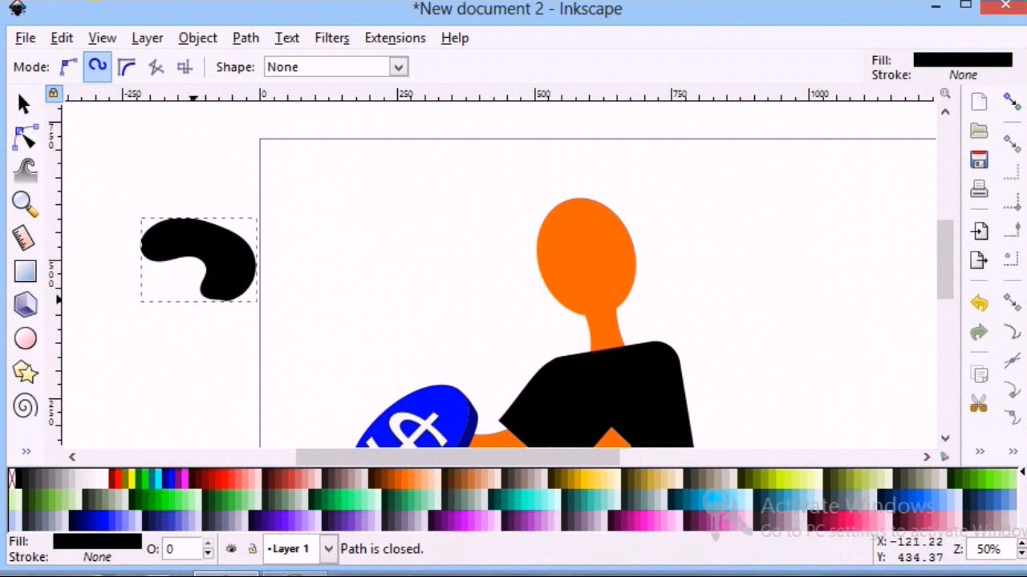
pyautogui.click(24, 104)
pyautogui.moveTo(236, 261); pyautogui.dragTo(623, 218)
# Step: Move the hair's front lower node onto the edge of the face, and undo the extra node move at the back
pyautogui.click(24, 138)
pyautogui.moveTo(530, 211); pyautogui.dragTo(539, 238)
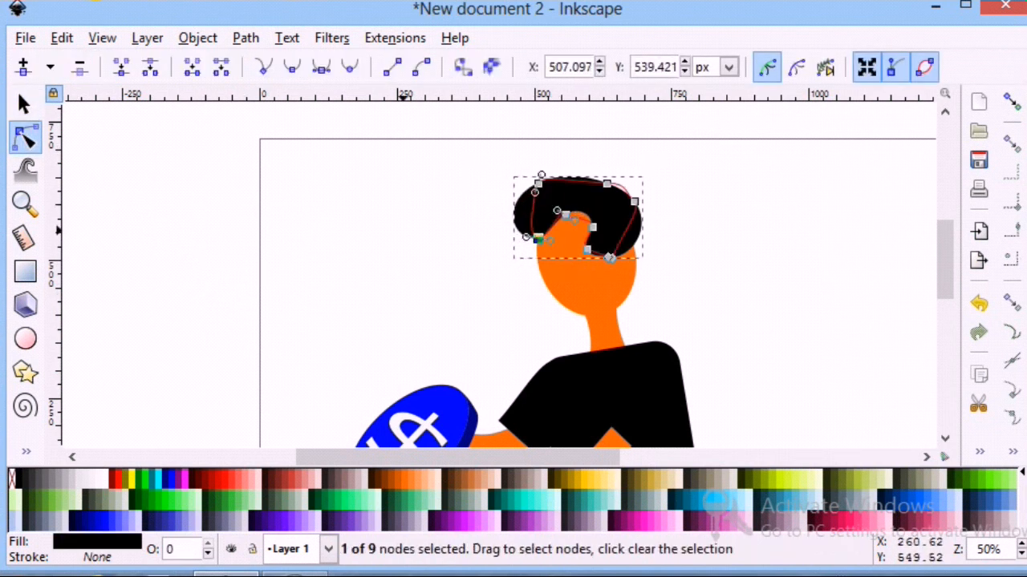
pyautogui.moveTo(611, 258); pyautogui.dragTo(620, 254)
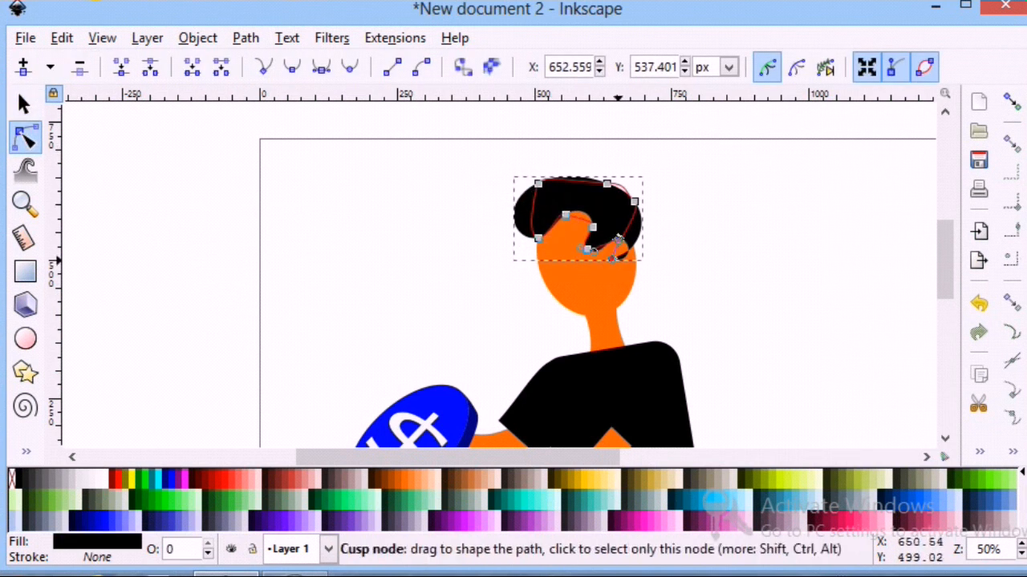
pyautogui.hotkey('ctrl', 'z')
# Step: Pull the hair's rear lower node down to the back edge of the head and raise the neighbouring node to form a sideburn
pyautogui.click(26, 204)
pyautogui.click(611, 244)
pyautogui.click(611, 243)
pyautogui.click(26, 137)
pyautogui.moveTo(613, 273); pyautogui.dragTo(652, 310)
pyautogui.moveTo(607, 271); pyautogui.dragTo(619, 257)
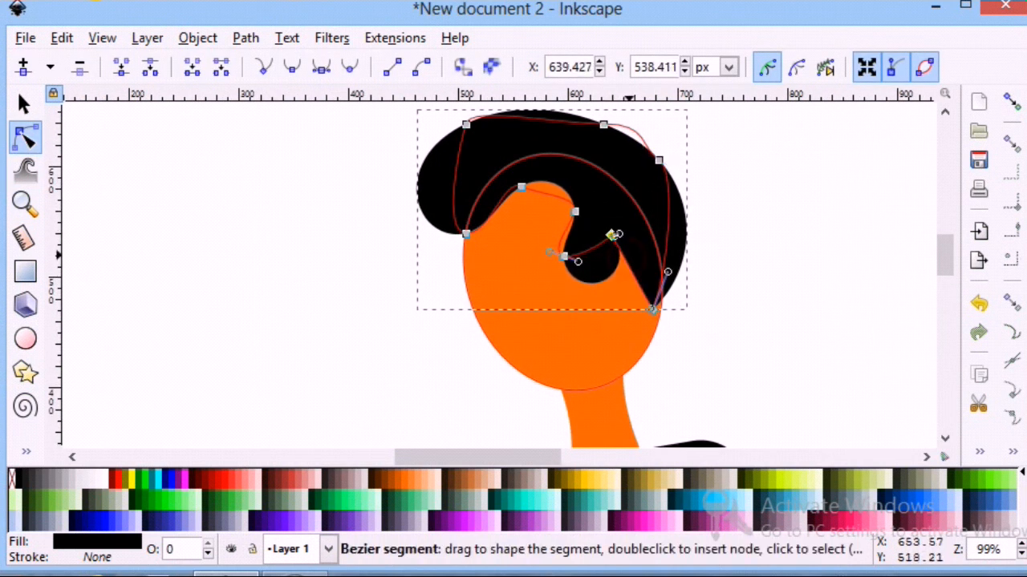
# Step: Shorten the curl over the forehead and extend the pointed sideburn further down along the back of the head
pyautogui.moveTo(564, 256); pyautogui.dragTo(570, 239)
pyautogui.click(717, 341)
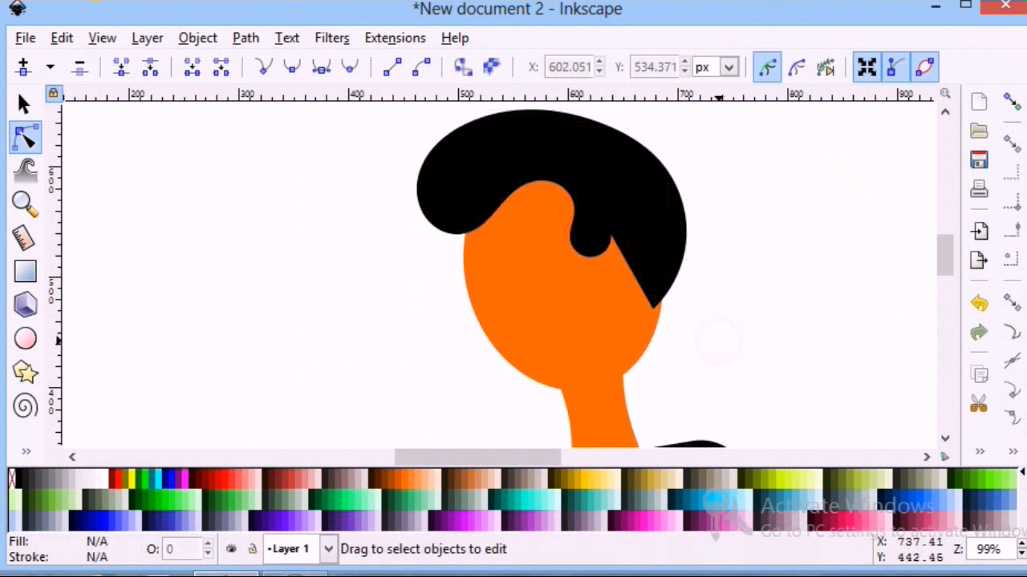
pyautogui.moveTo(653, 308); pyautogui.dragTo(658, 327)
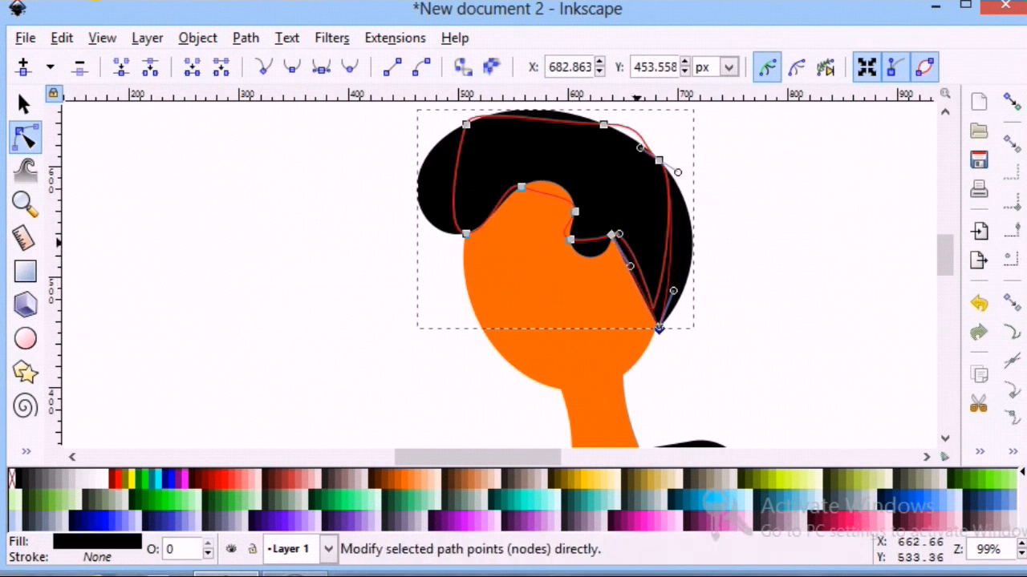
pyautogui.click(721, 338)
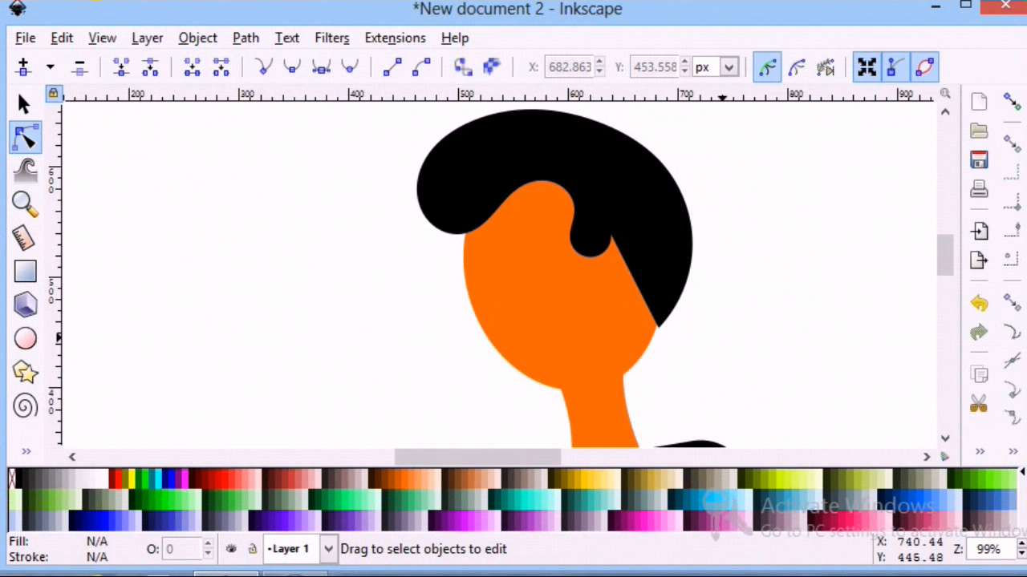
# Step: Extend the hair's rear tip down along the jaw and shift the sideburn and curl nodes back towards the ear area
pyautogui.click(656, 325)
pyautogui.moveTo(656, 327); pyautogui.dragTo(641, 358)
pyautogui.moveTo(611, 235); pyautogui.dragTo(638, 274)
pyautogui.moveTo(633, 231); pyautogui.dragTo(644, 230)
pyautogui.moveTo(571, 240); pyautogui.dragTo(636, 196)
# Step: Move the whole hair shape slightly down and forward, and set its rear tip on the back edge of the jaw near the neck
pyautogui.press('s')
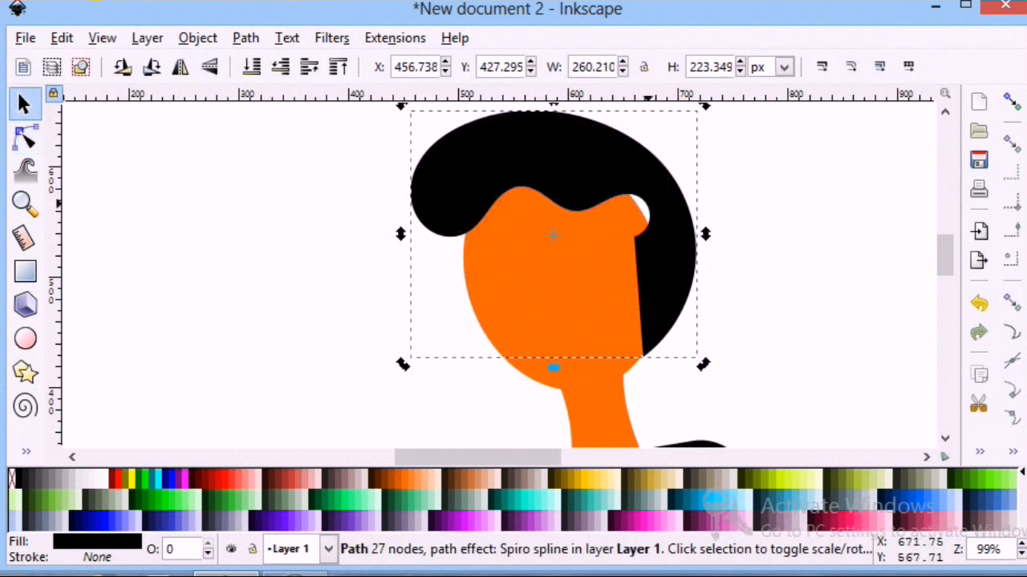
pyautogui.moveTo(402, 364); pyautogui.dragTo(394, 377)
pyautogui.moveTo(662, 197); pyautogui.dragTo(657, 207)
pyautogui.press('n')
pyautogui.moveTo(636, 380); pyautogui.dragTo(627, 368)
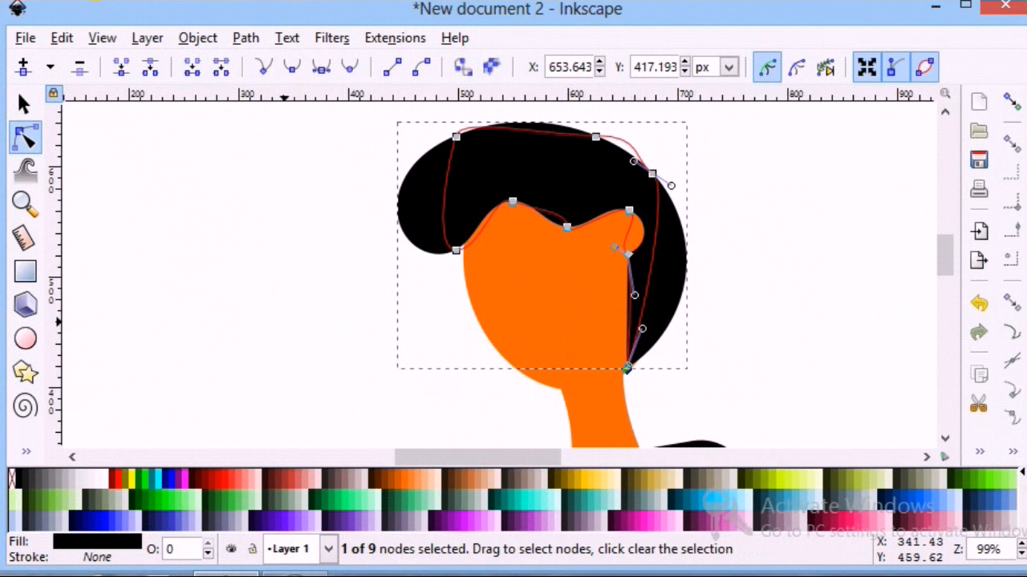
# Step: Pull the hair's front lower node onto the face edge and its upper front node inward to slim the front quiff
pyautogui.click(184, 335)
pyautogui.click(436, 252)
pyautogui.moveTo(455, 250); pyautogui.dragTo(463, 251)
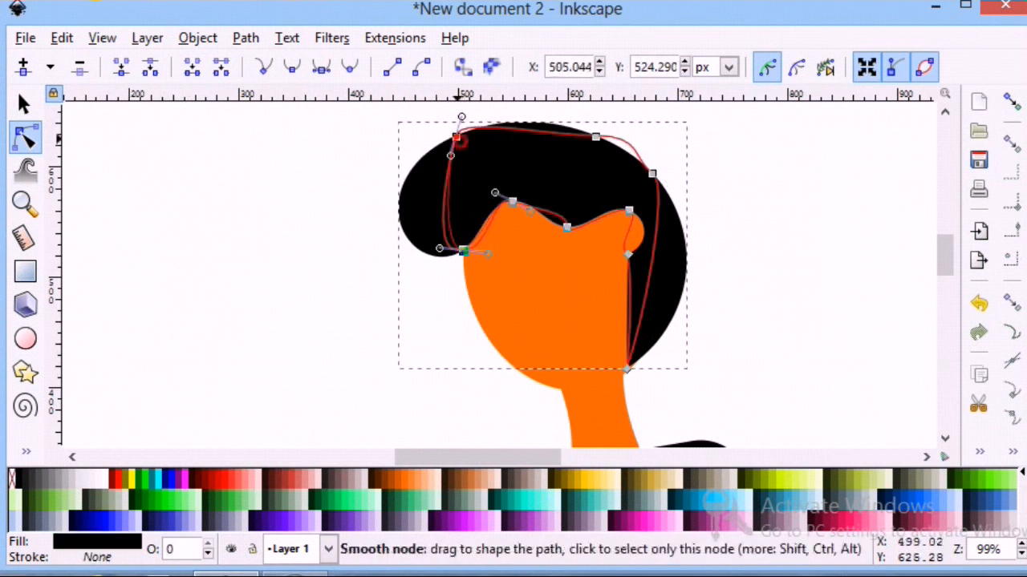
pyautogui.moveTo(457, 137); pyautogui.dragTo(479, 160)
pyautogui.moveTo(463, 251)
pyautogui.mouseDown()
pyautogui.moveTo(494, 257)
pyautogui.moveTo(464, 234)
pyautogui.mouseUp()
pyautogui.click(339, 275)
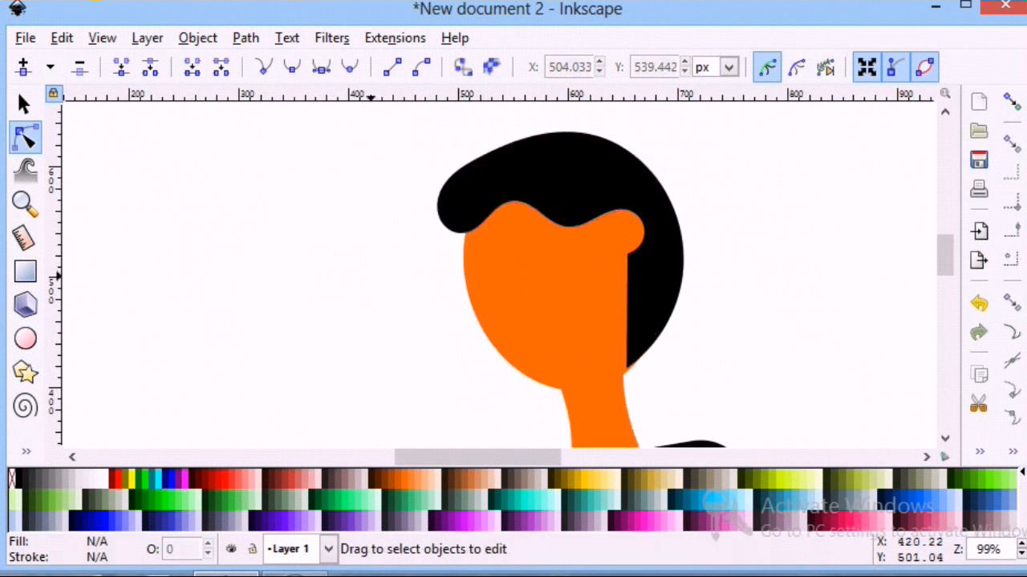
# Step: Lower the hair's inner nodes around the ear area and move the rear tip onto the back of the jaw
pyautogui.click(631, 256)
pyautogui.moveTo(629, 255); pyautogui.dragTo(629, 270)
pyautogui.moveTo(629, 211); pyautogui.dragTo(631, 229)
pyautogui.moveTo(632, 268); pyautogui.dragTo(656, 276)
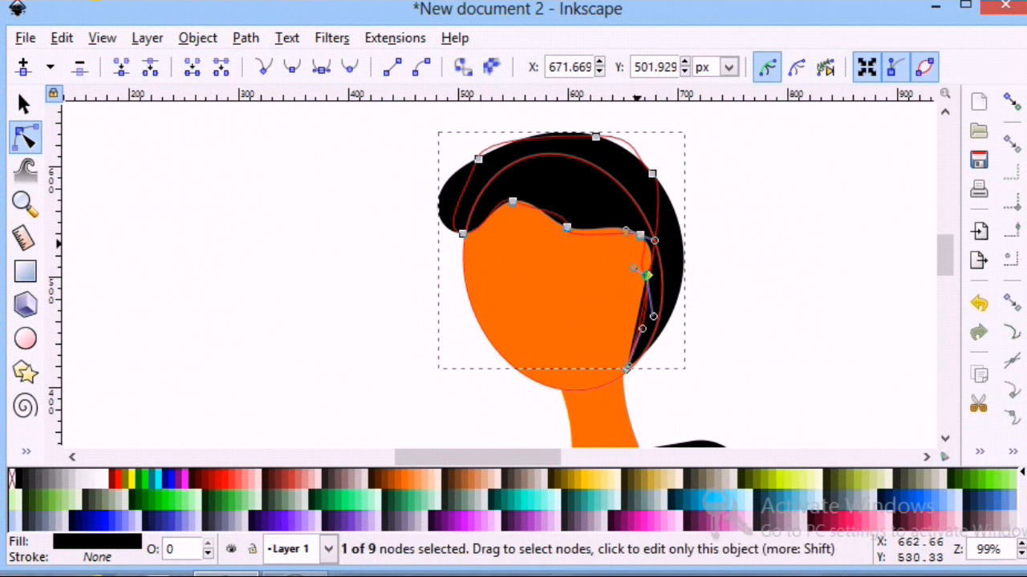
pyautogui.moveTo(627, 370); pyautogui.dragTo(638, 364)
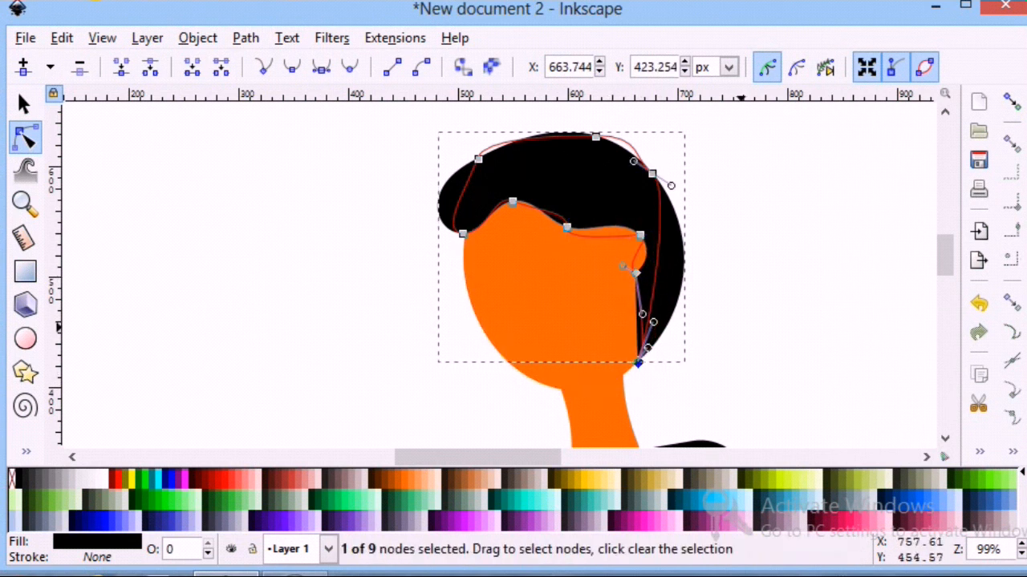
pyautogui.moveTo(635, 273); pyautogui.dragTo(638, 302)
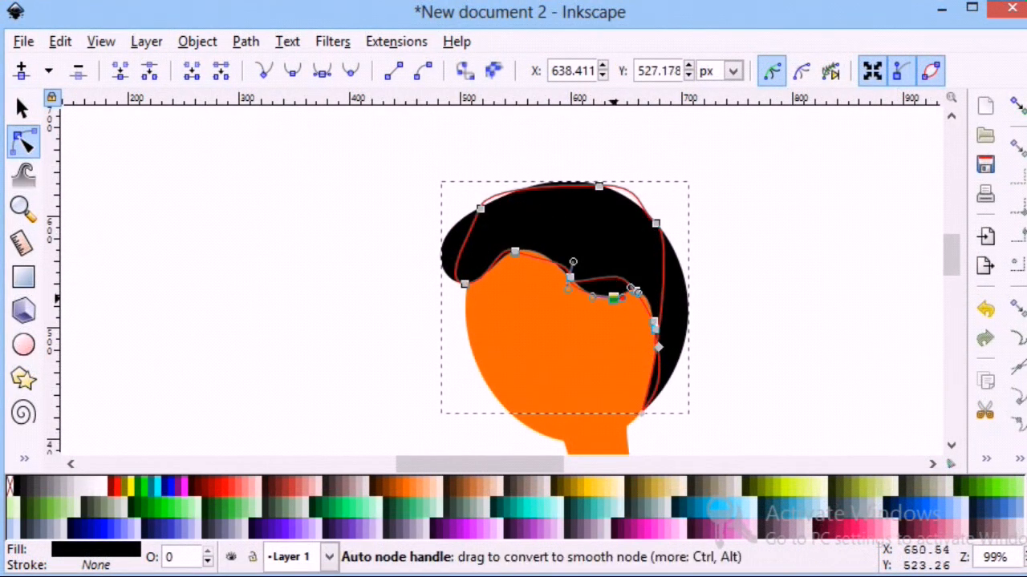
# Step: Refine the hair's inner edge behind the temple and taper the sideburn to a point at the back of the jaw
pyautogui.moveTo(656, 328); pyautogui.dragTo(651, 394)
pyautogui.click(639, 324)
pyautogui.click(660, 349)
pyautogui.click(639, 366)
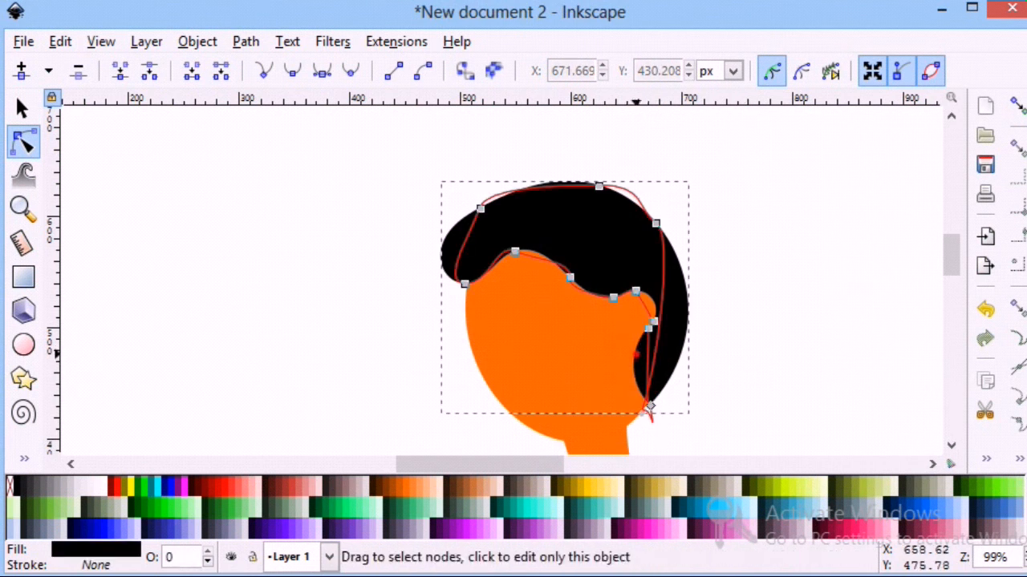
pyautogui.moveTo(650, 328); pyautogui.dragTo(641, 351)
pyautogui.moveTo(648, 406); pyautogui.dragTo(636, 411)
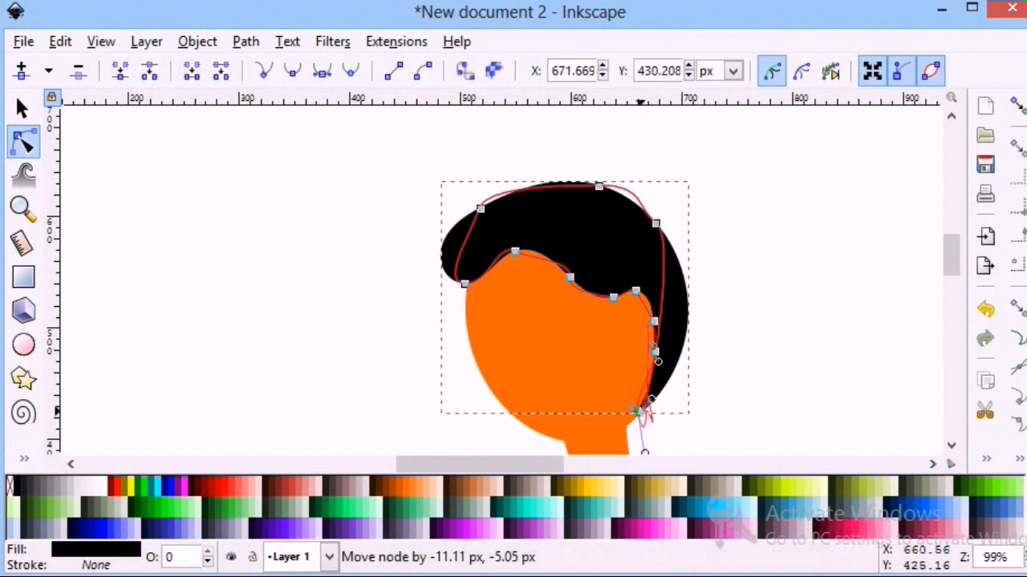
# Step: Draw an ellipse filled with the orange skin colour and place it at the back of the face as the ear
pyautogui.click(766, 345)
pyautogui.click(23, 345)
pyautogui.moveTo(274, 304)
pyautogui.mouseDown()
pyautogui.moveTo(336, 357)
pyautogui.moveTo(307, 373)
pyautogui.mouseUp()
pyautogui.click(22, 108)
pyautogui.click(408, 486)
pyautogui.click(96, 566)
pyautogui.click(793, 67)
pyautogui.click(1024, 2)
pyautogui.moveTo(266, 335); pyautogui.dragTo(274, 335)
pyautogui.moveTo(317, 336); pyautogui.dragTo(652, 321)
pyautogui.click(779, 311)
pyautogui.scroll(-2, 776, 311)
pyautogui.scroll(2, 754, 307)
pyautogui.click(24, 459)
pyautogui.click(86, 267)
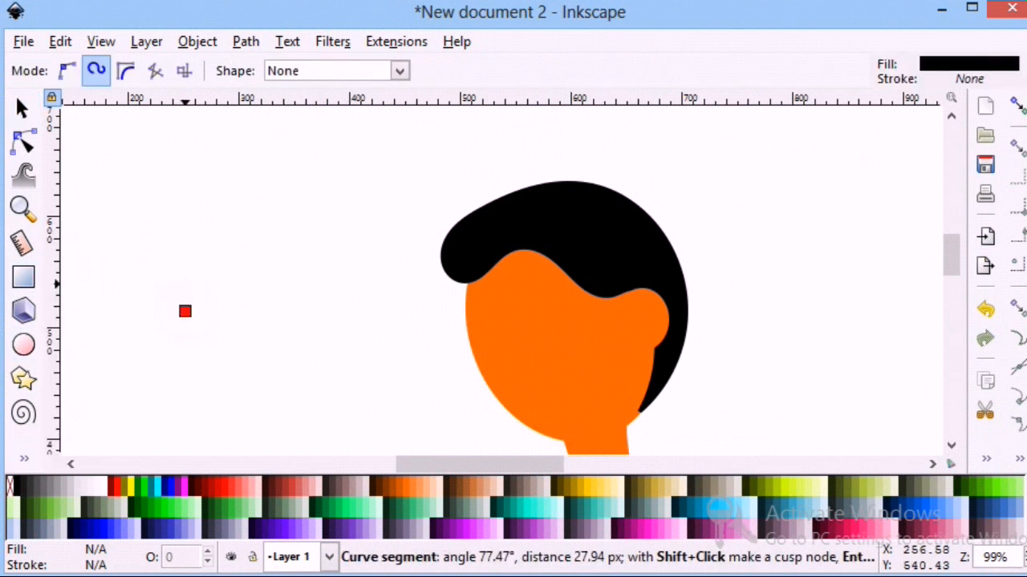
pyautogui.click(277, 277)
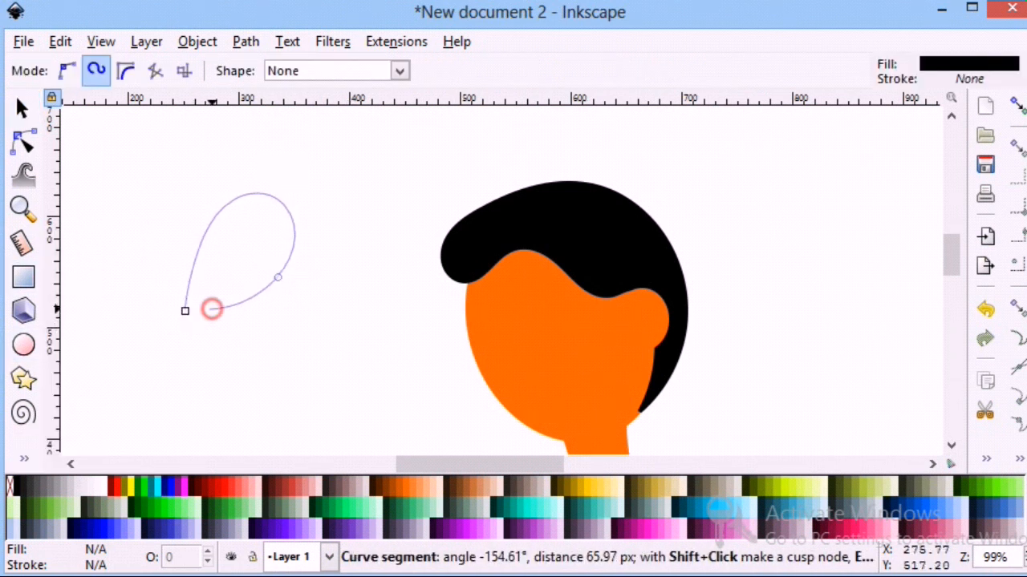
pyautogui.click(186, 310)
pyautogui.click(21, 108)
pyautogui.moveTo(264, 258); pyautogui.dragTo(750, 207)
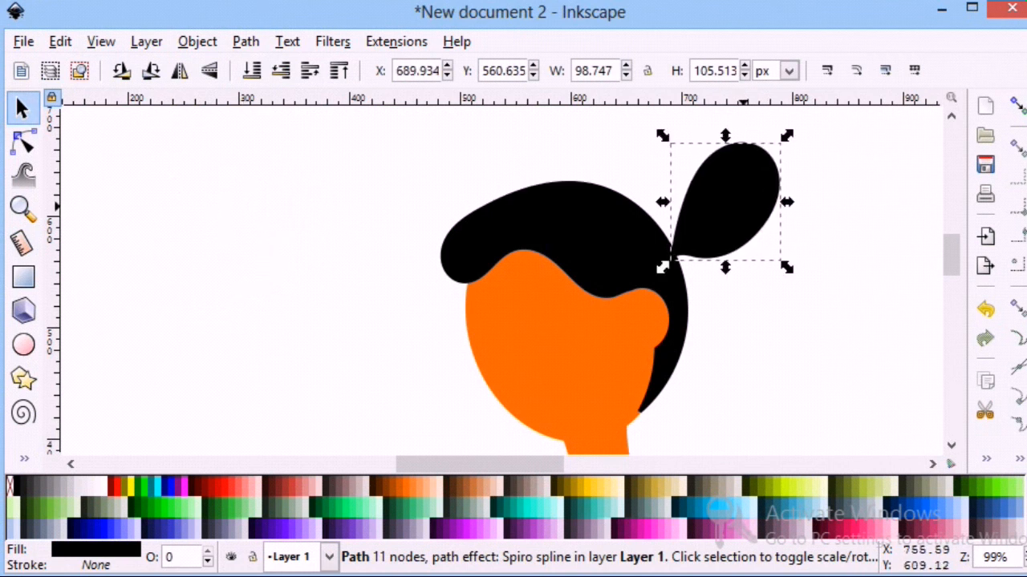
pyautogui.press('Delete')
# Step: Draw a closed, wavy black ponytail with the Pen tool in Spiro mode, pointed at the top and rounded at the bottom
pyautogui.click(24, 459)
pyautogui.click(83, 265)
pyautogui.click(174, 243)
pyautogui.click(248, 215)
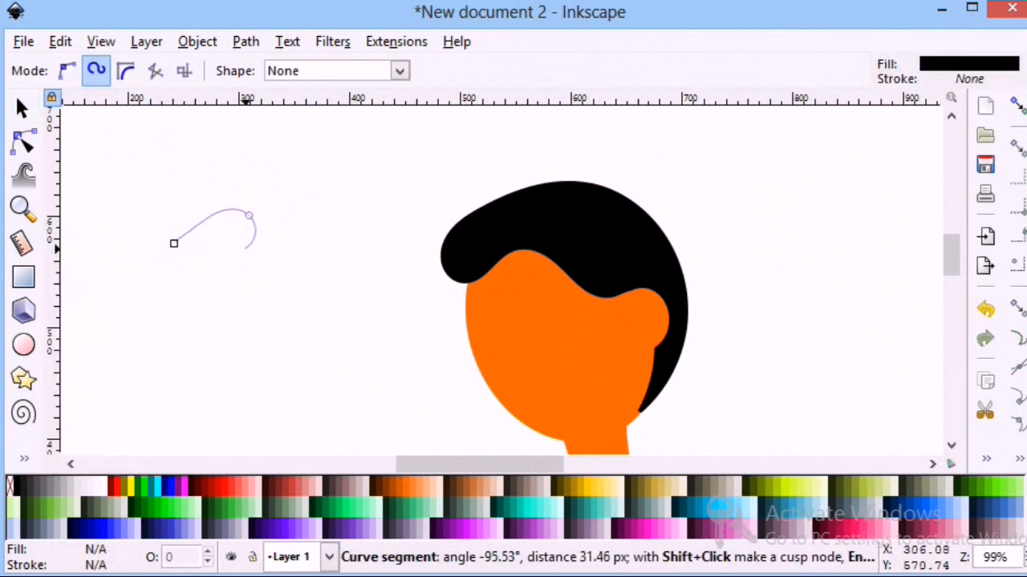
pyautogui.click(264, 356)
pyautogui.click(204, 384)
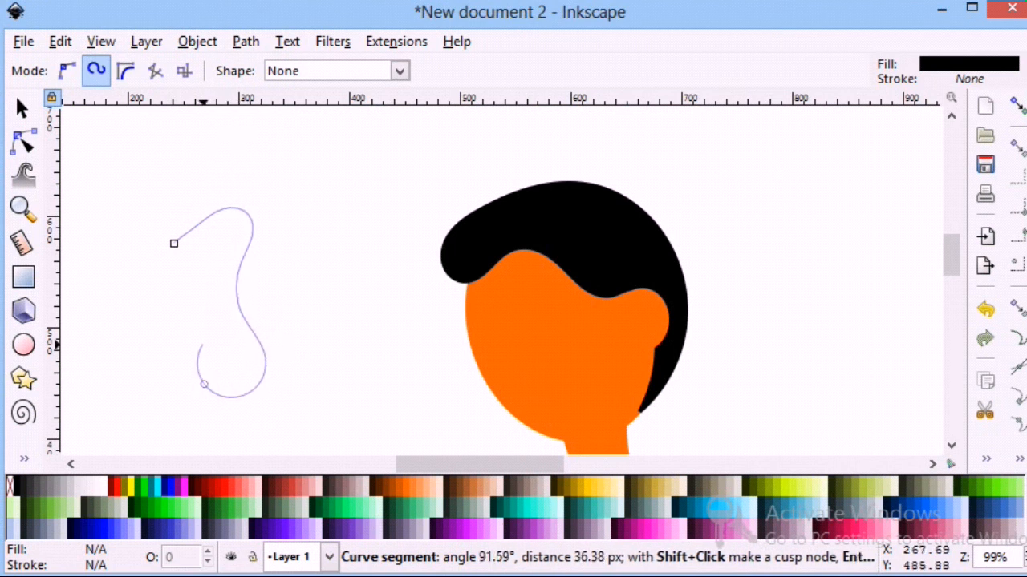
pyautogui.click(207, 271)
pyautogui.click(210, 248)
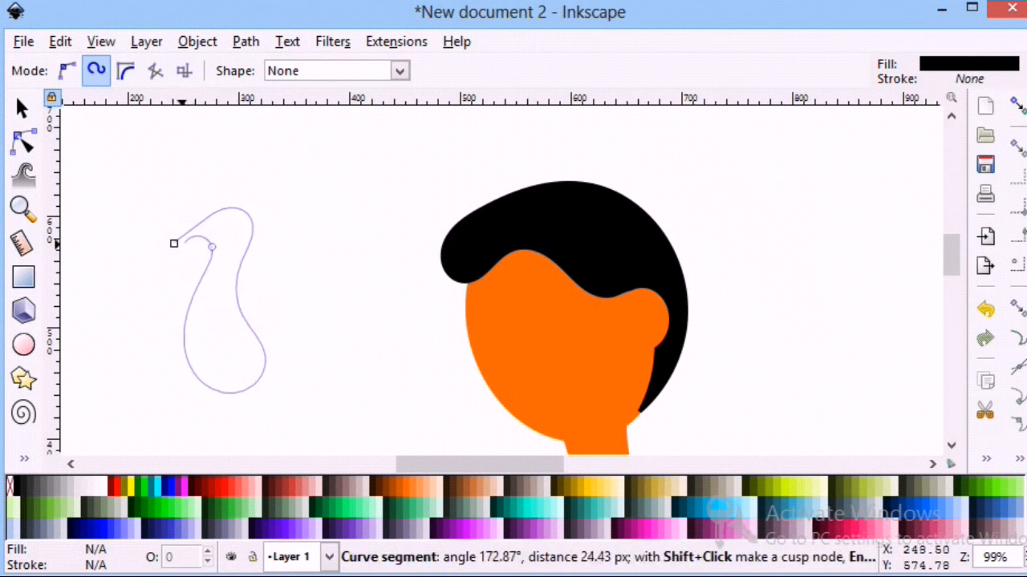
pyautogui.click(174, 243)
# Step: Move the ponytail behind the head, and rotate and resize it so its pointed tip touches the back of the hair
pyautogui.click(22, 108)
pyautogui.moveTo(229, 334); pyautogui.dragTo(765, 319)
pyautogui.click(765, 318)
pyautogui.moveTo(700, 186); pyautogui.dragTo(672, 209)
pyautogui.moveTo(721, 222); pyautogui.dragTo(688, 208)
pyautogui.moveTo(793, 173); pyautogui.dragTo(827, 152)
pyautogui.click(729, 191)
pyautogui.moveTo(651, 153); pyautogui.dragTo(653, 165)
pyautogui.click(305, 239)
# Step: Draw a small closed four-node curved shape beside the figure with the Pen tool and fill it with the orange skin colour
pyautogui.scroll(-1, 305, 239)
pyautogui.scroll(-1, 290, 313)
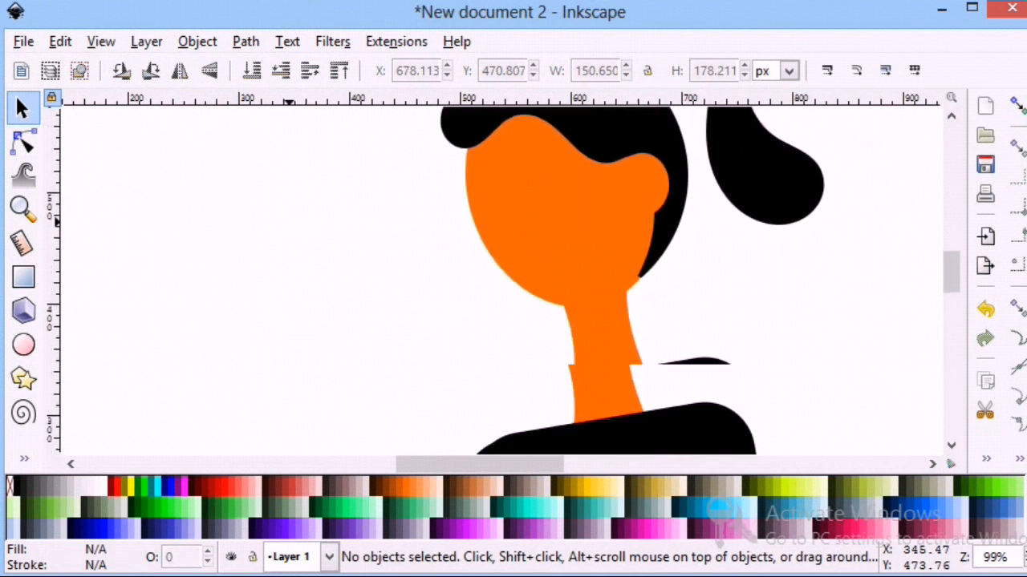
pyautogui.click(22, 209)
pyautogui.doubleClick(50, 71)
pyautogui.scroll(-1, 212, 254)
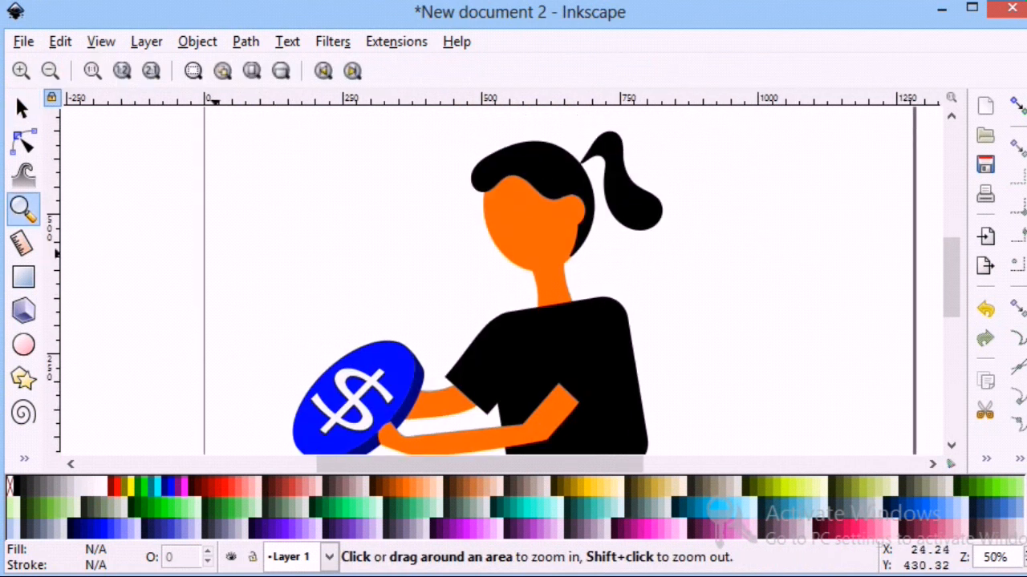
pyautogui.scroll(-1, 321, 209)
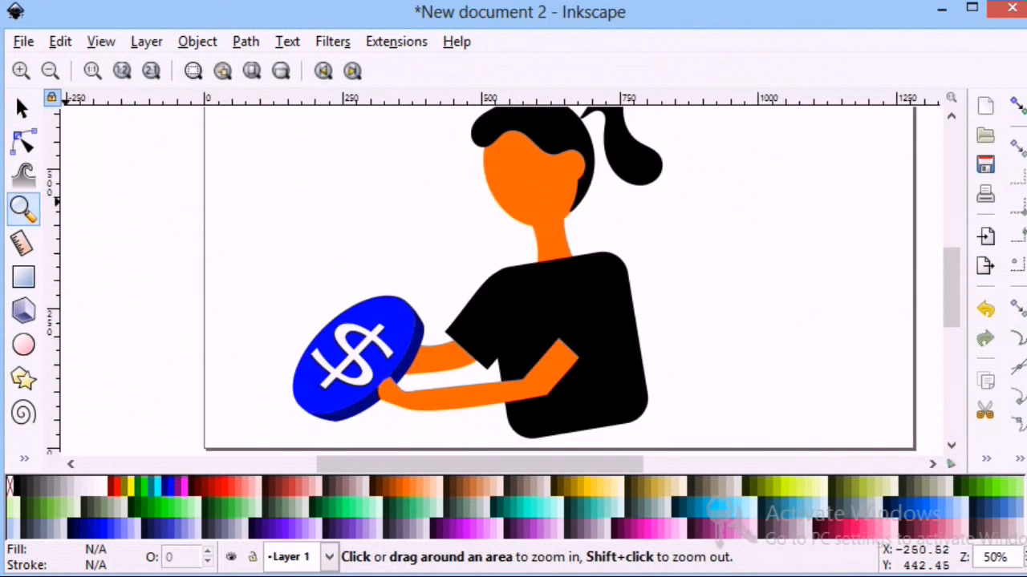
pyautogui.click(73, 264)
pyautogui.click(179, 242)
pyautogui.click(155, 283)
pyautogui.click(193, 287)
pyautogui.click(206, 247)
pyautogui.click(178, 242)
pyautogui.click(22, 108)
pyautogui.click(406, 486)
# Step: Place the orange neckline shape over the shirt at the base of the neck, and adjust its size and angle
pyautogui.moveTo(179, 265); pyautogui.dragTo(555, 279)
pyautogui.click(555, 279)
pyautogui.moveTo(590, 248); pyautogui.dragTo(580, 236)
pyautogui.click(599, 213)
pyautogui.scroll(-2, 377, 216)
pyautogui.scroll(2, 377, 216)
pyautogui.click(549, 299)
pyautogui.click(550, 305)
pyautogui.moveTo(553, 247); pyautogui.dragTo(559, 247)
pyautogui.moveTo(533, 287); pyautogui.dragTo(575, 259)
# Step: Align the neckline shape's two upper corner nodes with the sides of the neck and the shirt's top edge
pyautogui.click(23, 142)
pyautogui.click(583, 236)
pyautogui.click(583, 235)
pyautogui.click(18, 210)
pyautogui.click(559, 287)
pyautogui.click(559, 286)
pyautogui.click(559, 286)
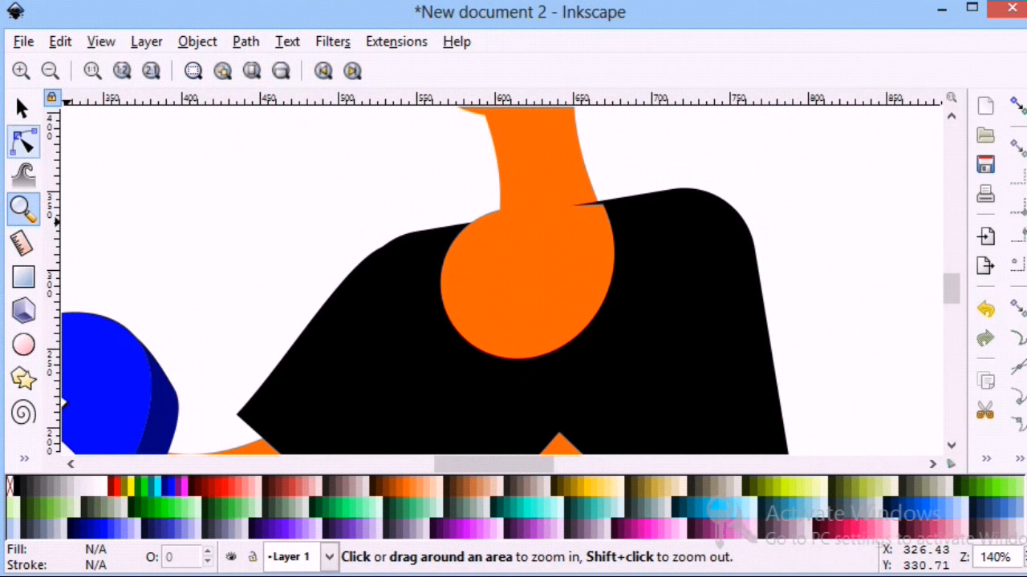
pyautogui.click(23, 142)
pyautogui.click(590, 251)
pyautogui.moveTo(604, 205); pyautogui.dragTo(602, 200)
pyautogui.click(620, 162)
pyautogui.click(620, 162)
pyautogui.click(473, 233)
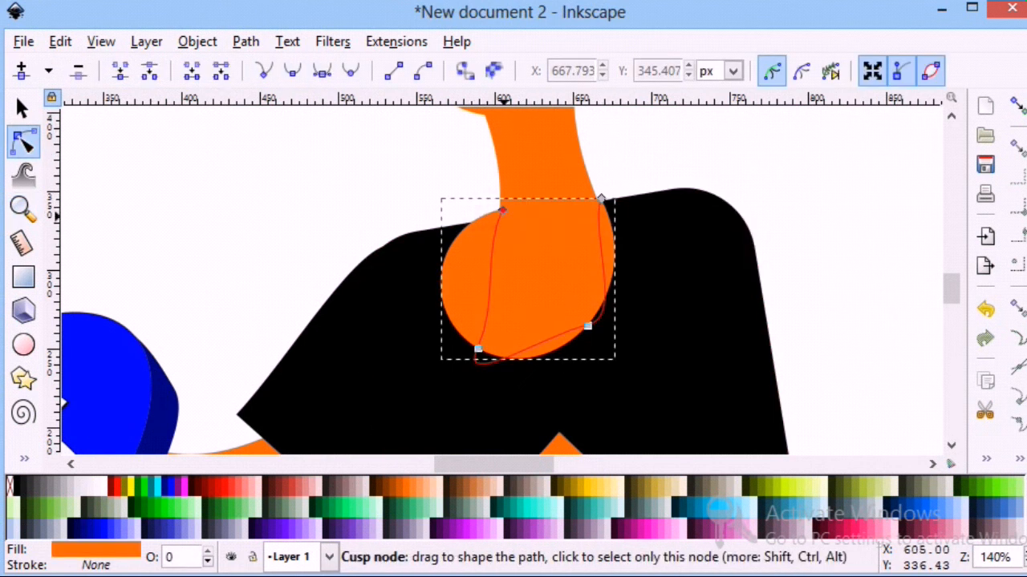
pyautogui.moveTo(503, 215); pyautogui.dragTo(507, 218)
pyautogui.click(365, 183)
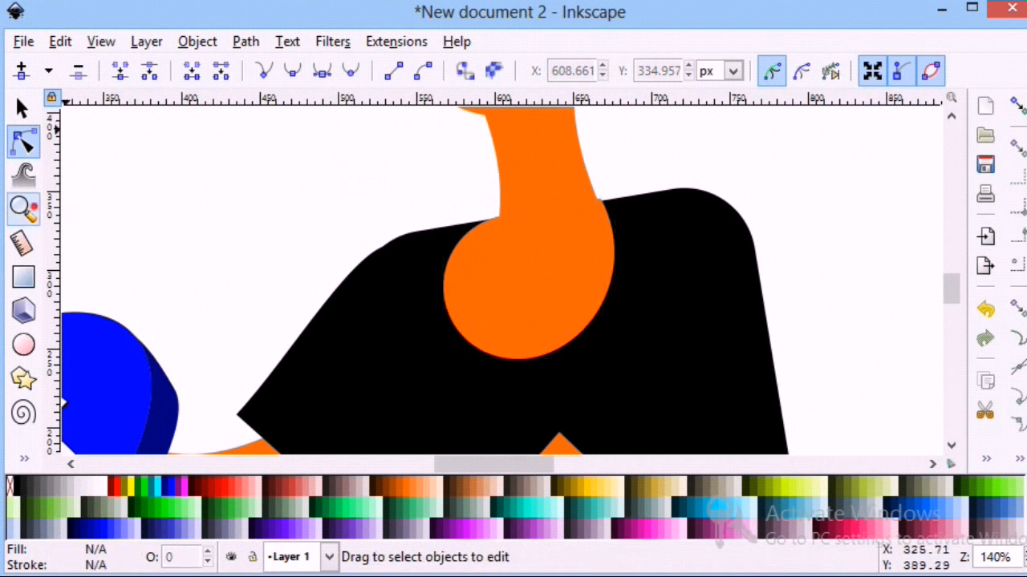
# Step: Select all objects of the figure and coin and group them
pyautogui.click(33, 207)
pyautogui.doubleClick(51, 72)
pyautogui.doubleClick(50, 71)
pyautogui.click(23, 108)
pyautogui.moveTo(312, 145); pyautogui.dragTo(274, 130)
pyautogui.click(709, 404)
pyautogui.click(197, 41)
pyautogui.click(208, 222)
pyautogui.scroll(-1, 245, 249)
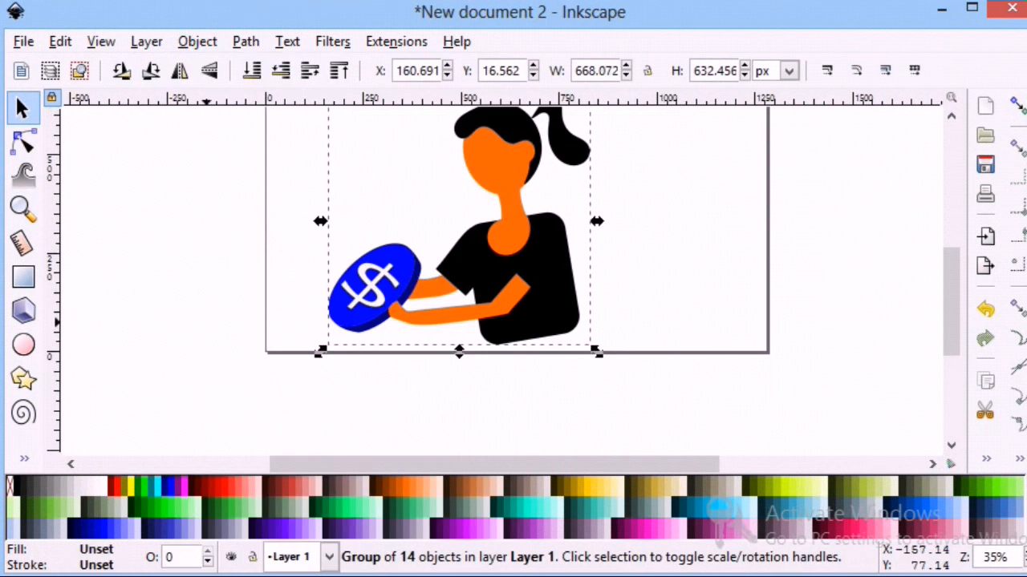
pyautogui.click(211, 320)
pyautogui.scroll(-3, 223, 312)
# Step: Enter the group and stretch the shirt rectangle downward to a height of about 390 px
pyautogui.doubleClick(545, 183)
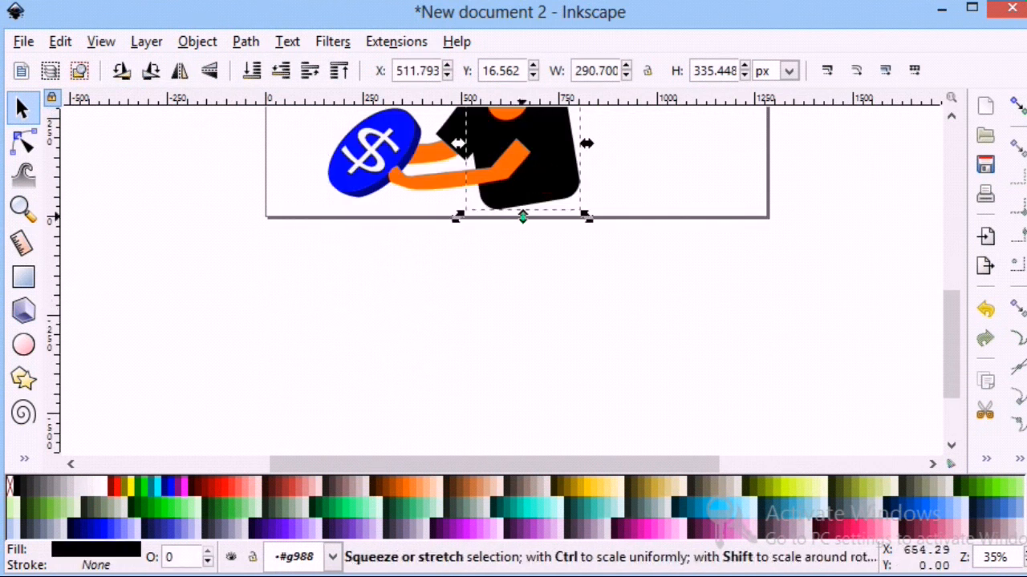
pyautogui.moveTo(522, 217); pyautogui.dragTo(522, 238)
pyautogui.scroll(2, 328, 306)
pyautogui.scroll(-2, 335, 307)
pyautogui.scroll(1, 346, 296)
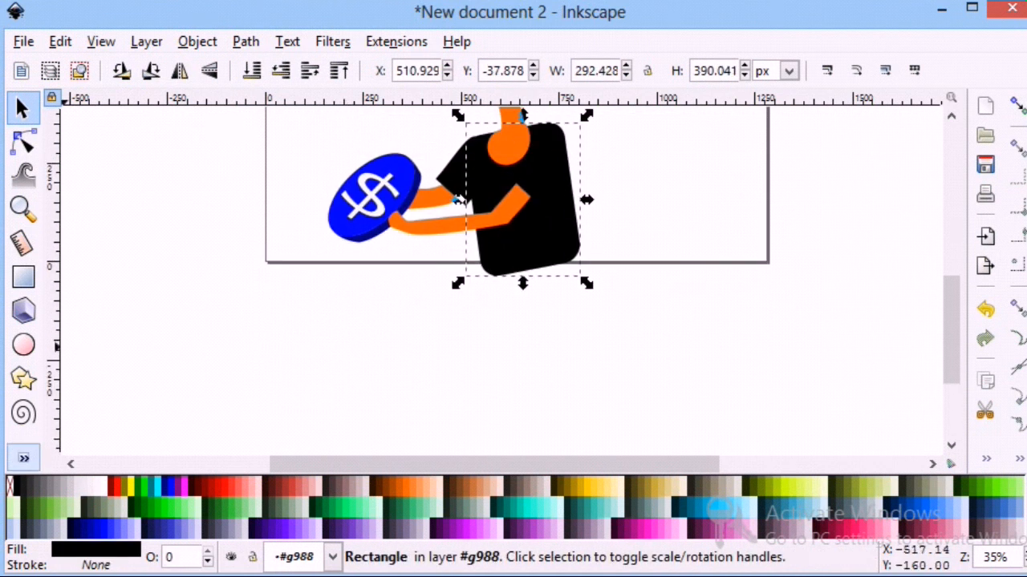
pyautogui.press('b')
pyautogui.click(161, 283)
pyautogui.click(209, 195)
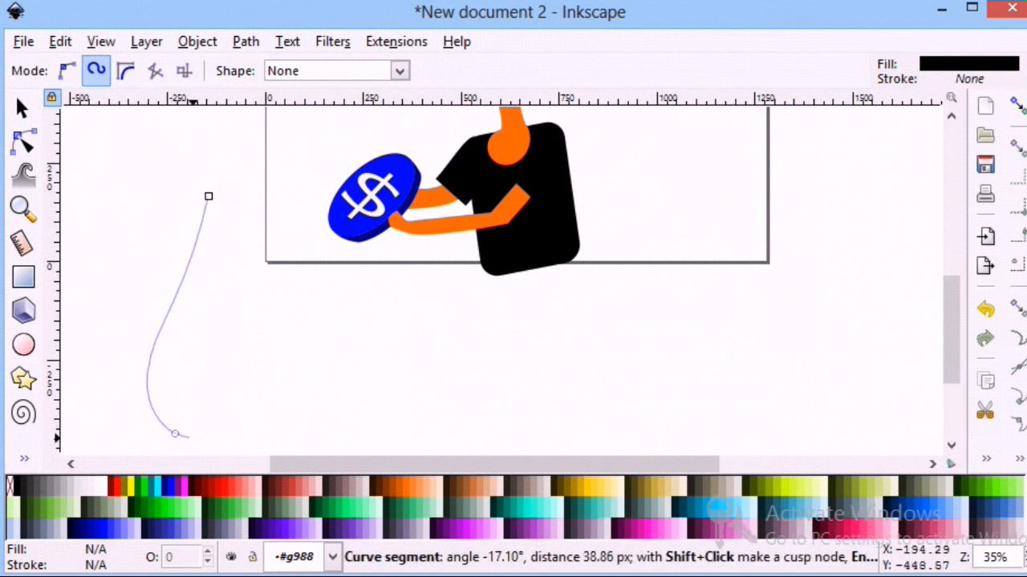
pyautogui.press('Escape')
# Step: Draw a closed, straight-sided black leg with a slight knee bend, about 149 px wide and 586 px tall, beside the figure
pyautogui.click(67, 71)
pyautogui.click(197, 228)
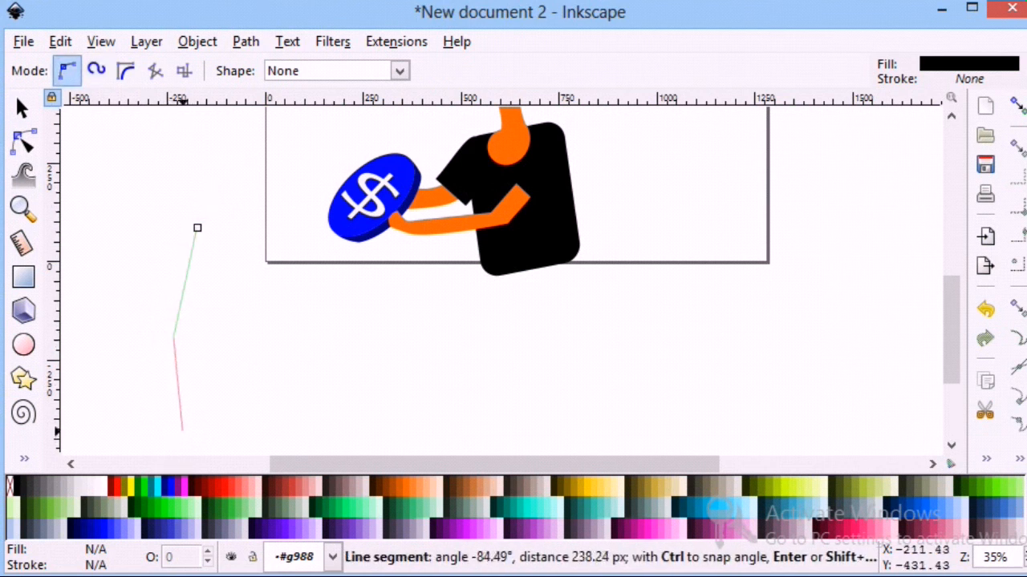
pyautogui.scroll(-1, 191, 413)
pyautogui.click(233, 409)
pyautogui.click(217, 274)
pyautogui.click(233, 183)
pyautogui.click(198, 182)
# Step: Adjust the leg's knee nodes slightly downward and widen its top corner
pyautogui.click(23, 141)
pyautogui.moveTo(174, 293); pyautogui.dragTo(176, 308)
pyautogui.moveTo(217, 276); pyautogui.dragTo(218, 287)
pyautogui.click(282, 312)
pyautogui.click(282, 312)
pyautogui.click(209, 220)
pyautogui.moveTo(198, 183); pyautogui.dragTo(191, 182)
pyautogui.click(287, 312)
# Step: Move the leg under the front of the shirt so its top overlaps the shirt's lower edge
pyautogui.press('s')
pyautogui.moveTo(212, 268); pyautogui.dragTo(511, 304)
pyautogui.scroll(-3, 425, 286)
pyautogui.scroll(1, 422, 274)
pyautogui.click(555, 275)
pyautogui.click(485, 285)
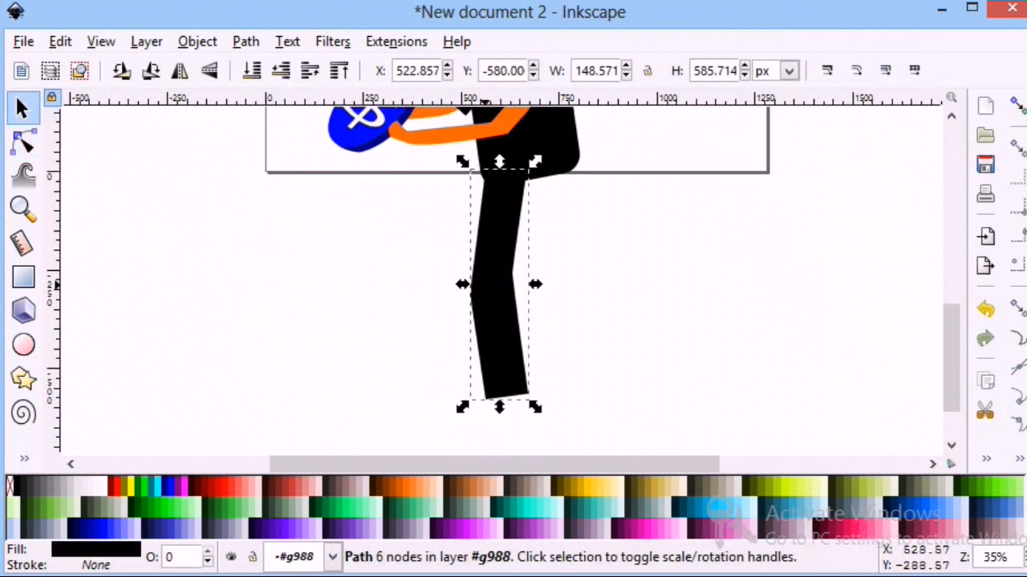
# Step: Duplicate the leg and place the copy beside it under the rear of the shirt
pyautogui.rightClick(493, 275)
pyautogui.click(513, 259)
pyautogui.moveTo(510, 271); pyautogui.dragTo(567, 270)
pyautogui.click(146, 41)
pyautogui.press('Escape')
# Step: Swing the rear leg's lower end backward, lower its front knee node and curve its side segments
pyautogui.click(24, 141)
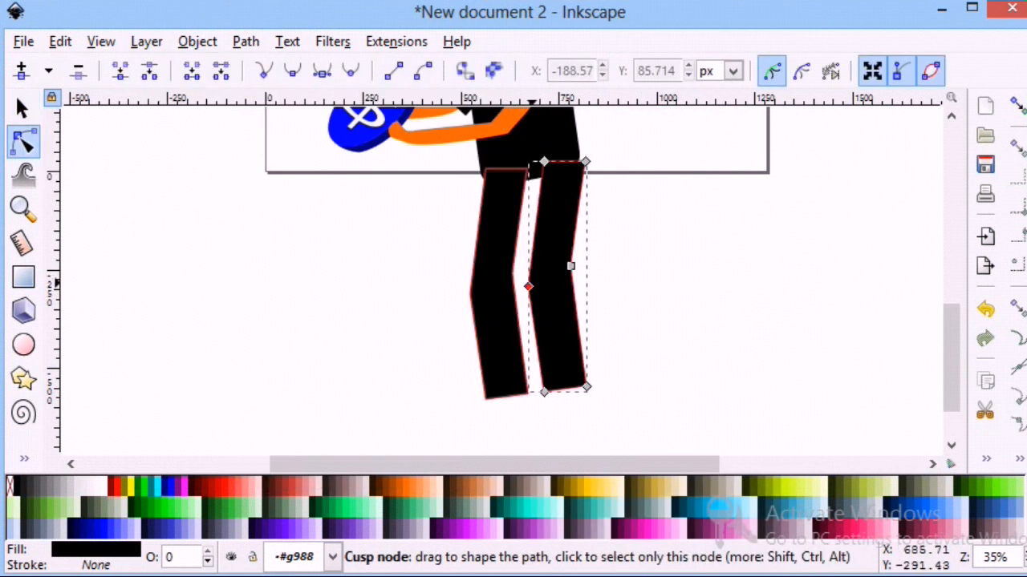
pyautogui.moveTo(586, 391); pyautogui.dragTo(608, 387)
pyautogui.click(544, 392)
pyautogui.moveTo(545, 393); pyautogui.dragTo(567, 394)
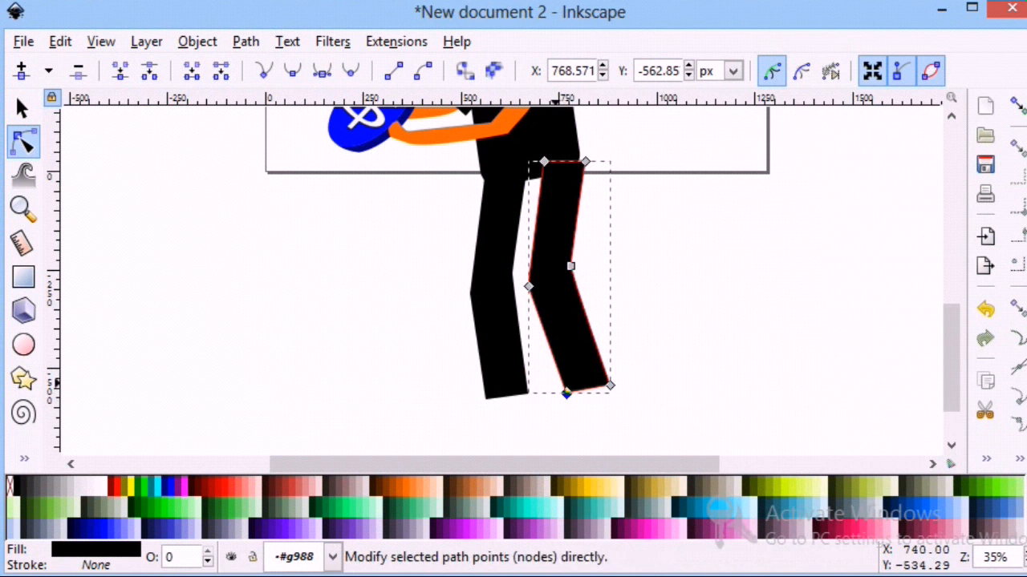
pyautogui.moveTo(528, 286)
pyautogui.mouseDown()
pyautogui.moveTo(540, 310)
pyautogui.moveTo(532, 301)
pyautogui.mouseUp()
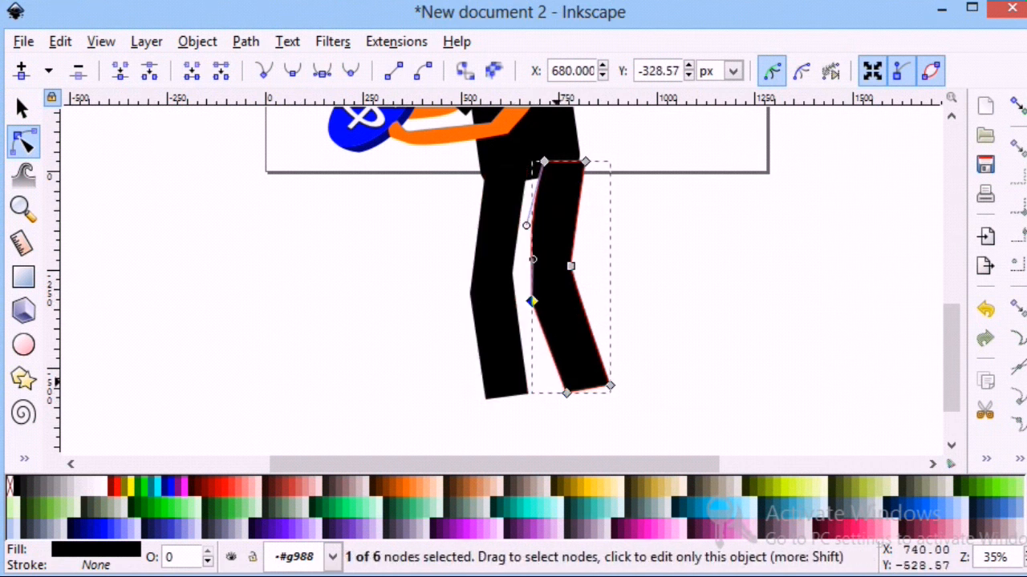
pyautogui.moveTo(548, 347); pyautogui.dragTo(552, 353)
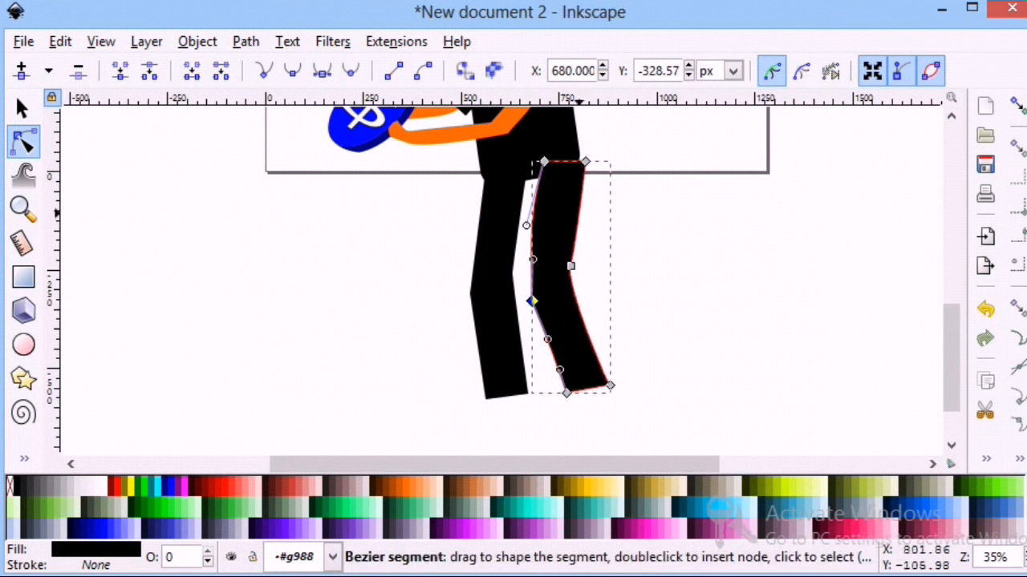
# Step: Move both legs out from under the shirt to the empty canvas beside the figure
pyautogui.click(661, 311)
pyautogui.click(661, 311)
pyautogui.click(22, 109)
pyautogui.moveTo(500, 321); pyautogui.dragTo(361, 342)
pyautogui.moveTo(561, 247); pyautogui.dragTo(438, 277)
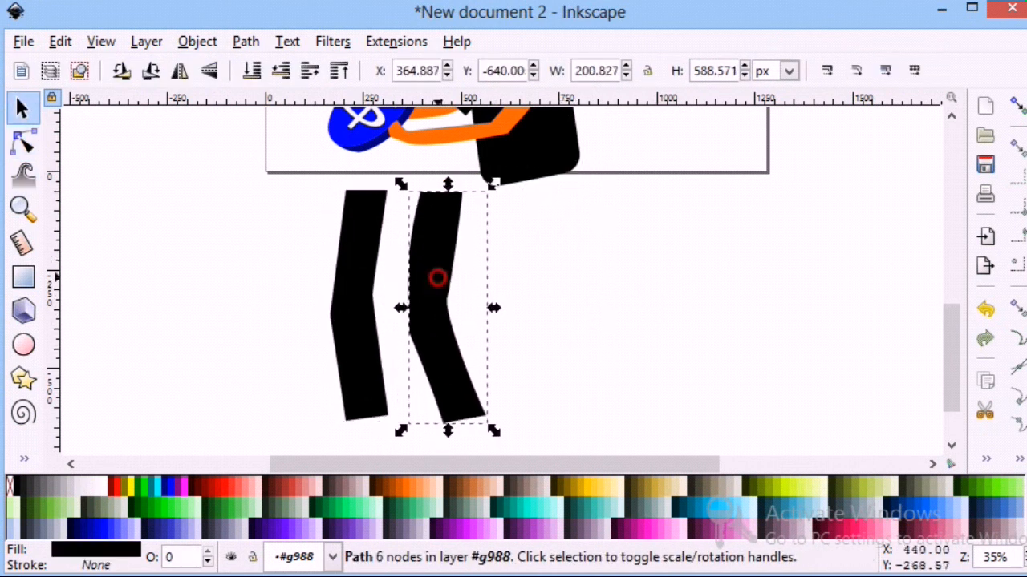
# Step: Rotate the rear leg so its lower end swings backward and overlap its top with the front leg
pyautogui.click(438, 277)
pyautogui.moveTo(401, 183); pyautogui.dragTo(385, 204)
pyautogui.moveTo(416, 237); pyautogui.dragTo(401, 226)
pyautogui.click(351, 281)
pyautogui.moveTo(394, 305); pyautogui.dragTo(411, 303)
pyautogui.click(419, 299)
pyautogui.moveTo(499, 296); pyautogui.dragTo(517, 297)
# Step: Enlarge the front leg and nudge the rear leg slightly backward and down beside it
pyautogui.click(369, 364)
pyautogui.scroll(-2, 369, 364)
pyautogui.moveTo(371, 339); pyautogui.dragTo(371, 355)
pyautogui.scroll(2, 385, 349)
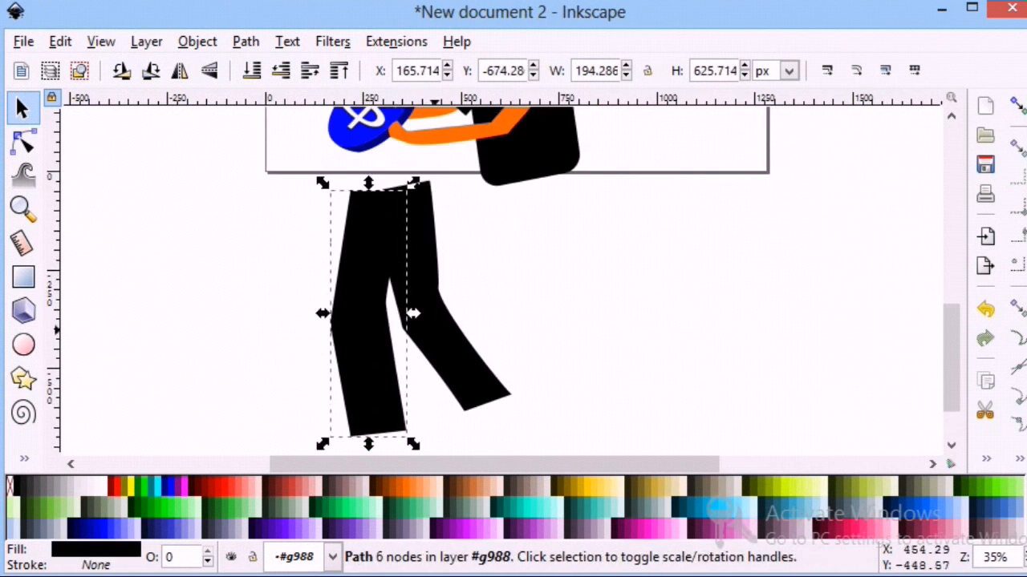
pyautogui.click(428, 311)
pyautogui.moveTo(428, 314); pyautogui.dragTo(437, 318)
pyautogui.click(412, 383)
# Step: Narrow the front leg from its front side and adjust both legs so their tops join at the hip
pyautogui.click(371, 344)
pyautogui.moveTo(323, 313); pyautogui.dragTo(349, 313)
pyautogui.moveTo(369, 282); pyautogui.dragTo(364, 281)
pyautogui.click(497, 259)
pyautogui.moveTo(421, 228)
pyautogui.mouseDown()
pyautogui.moveTo(373, 222)
pyautogui.moveTo(426, 223)
pyautogui.mouseUp()
pyautogui.click(491, 235)
pyautogui.click(488, 231)
pyautogui.click(409, 218)
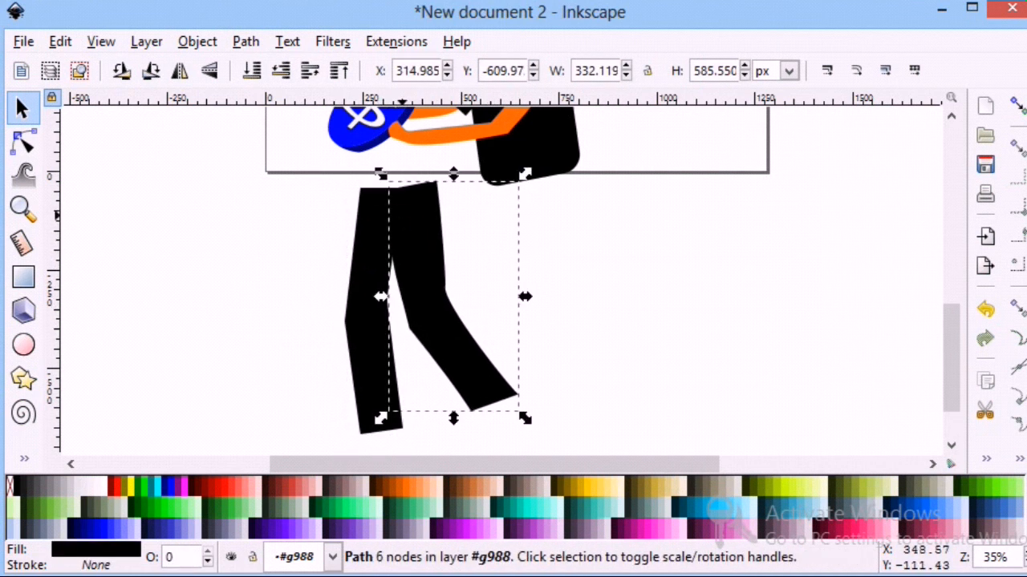
# Step: Widen the waist by moving the front leg's front top node and the rear leg's back top node outward
pyautogui.click(24, 142)
pyautogui.click(371, 215)
pyautogui.moveTo(360, 189); pyautogui.dragTo(348, 188)
pyautogui.click(426, 197)
pyautogui.moveTo(439, 183); pyautogui.dragTo(445, 184)
pyautogui.click(215, 185)
# Step: Group the front and rear legs into one object
pyautogui.click(23, 109)
pyautogui.click(367, 285)
pyautogui.keyDown('shift'); pyautogui.click(411, 298); pyautogui.keyUp('shift')
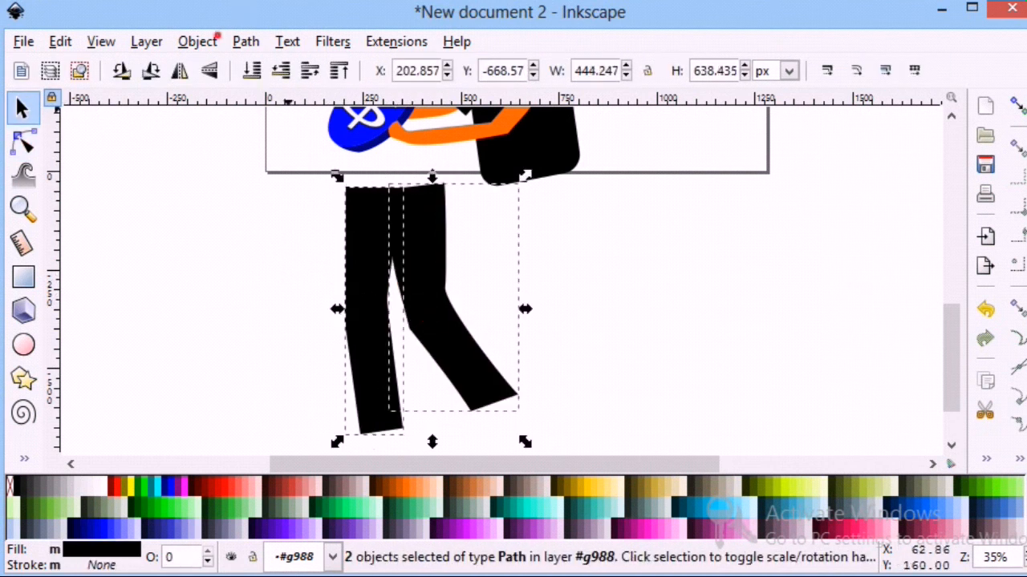
pyautogui.click(201, 41)
pyautogui.click(233, 133)
# Step: Move the grouped legs under the shirt and rotate them slightly to line up with its lower edge
pyautogui.moveTo(421, 267); pyautogui.dragTo(564, 252)
pyautogui.click(563, 252)
pyautogui.moveTo(667, 161); pyautogui.dragTo(654, 151)
pyautogui.moveTo(564, 224); pyautogui.dragTo(561, 211)
pyautogui.click(599, 239)
pyautogui.click(565, 251)
# Step: Fill the grouped legs with blue #3737C8 and send them behind the shirt
pyautogui.click(171, 529)
pyautogui.click(264, 306)
pyautogui.click(510, 305)
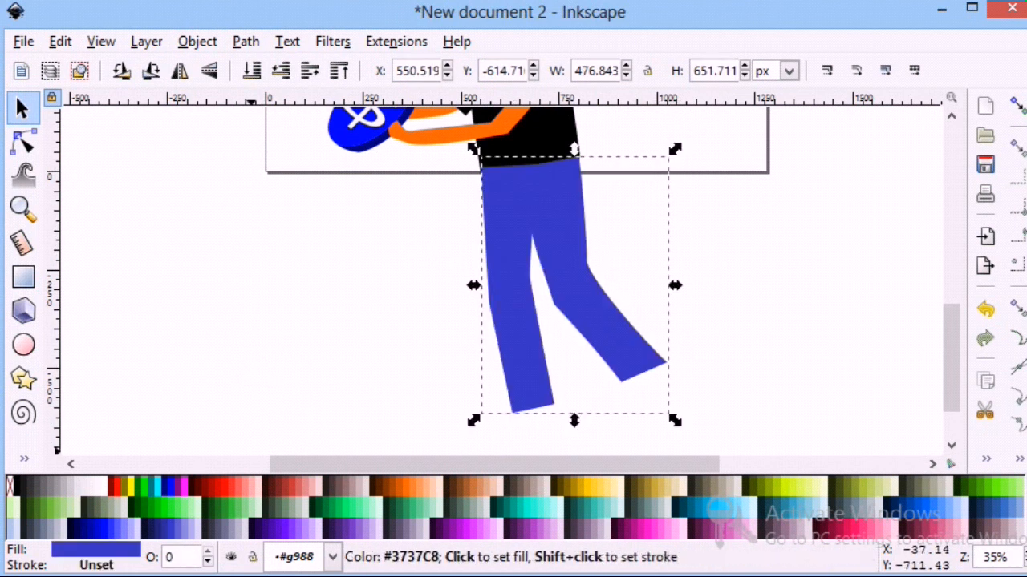
pyautogui.click(244, 361)
pyautogui.scroll(1, 244, 361)
pyautogui.click(517, 263)
pyautogui.click(252, 70)
pyautogui.click(482, 215)
pyautogui.click(491, 248)
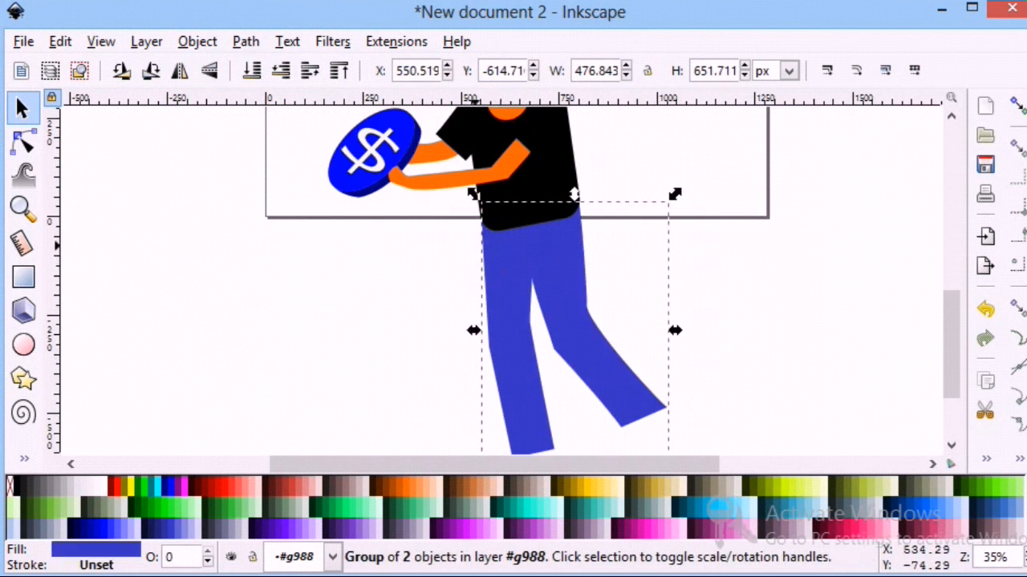
# Step: Narrow the trousers' waist by moving the outer top nodes of both legs slightly inward
pyautogui.click(23, 142)
pyautogui.click(491, 241)
pyautogui.moveTo(482, 213); pyautogui.dragTo(487, 213)
pyautogui.click(573, 236)
pyautogui.moveTo(579, 202); pyautogui.dragTo(573, 202)
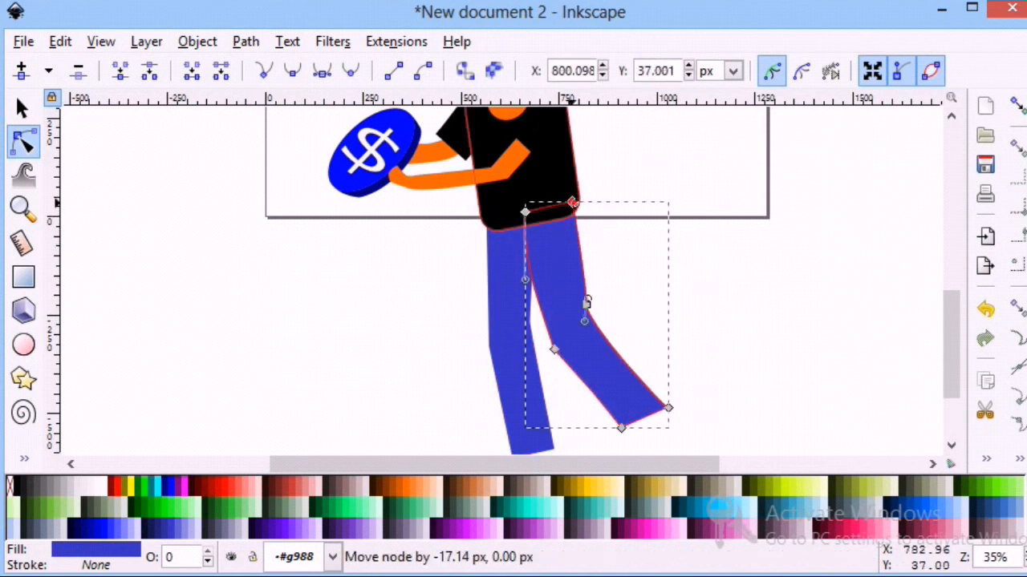
pyautogui.click(658, 297)
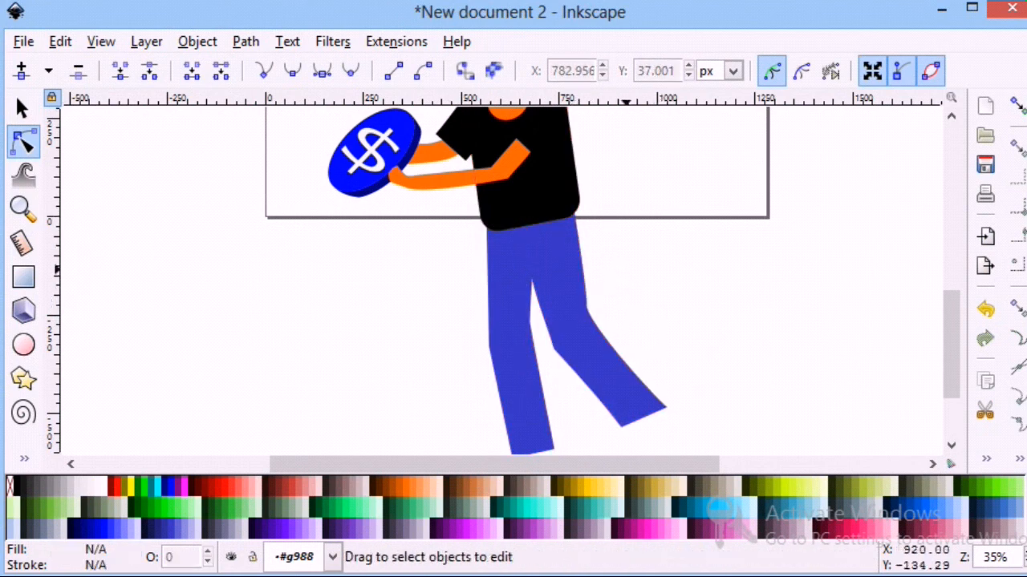
# Step: Reshape the rear leg's lower end and lengthen the front leg by lowering its two hem nodes
pyautogui.moveTo(659, 313); pyautogui.dragTo(656, 295)
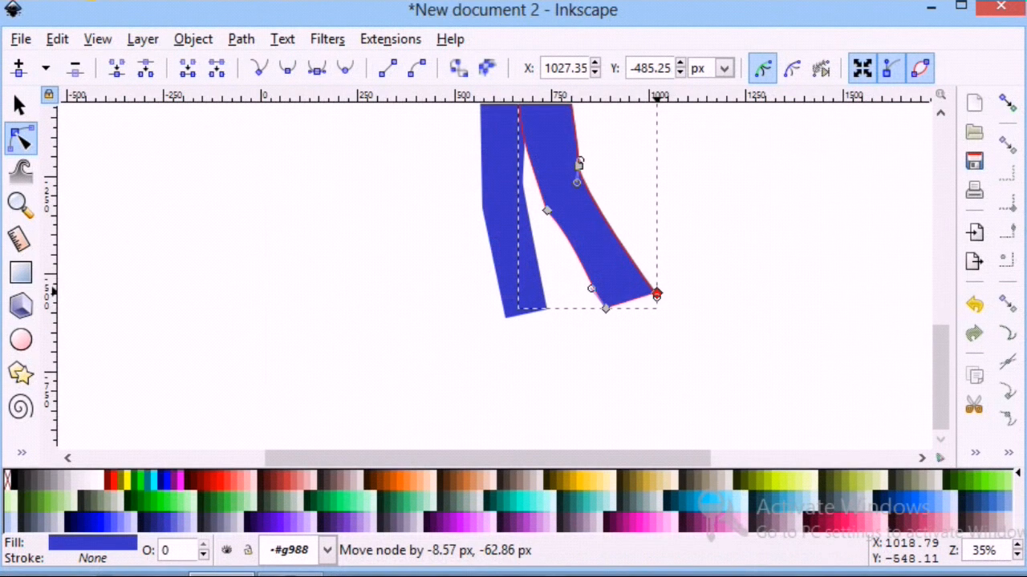
pyautogui.click(607, 362)
pyautogui.click(562, 321)
pyautogui.click(517, 303)
pyautogui.moveTo(505, 318); pyautogui.dragTo(498, 329)
pyautogui.moveTo(546, 310); pyautogui.dragTo(539, 330)
pyautogui.click(590, 349)
# Step: Draw a rounded rectangle about 145 by 39 px across the front leg's hem as a trouser cuff
pyautogui.click(591, 352)
pyautogui.scroll(1, 386, 337)
pyautogui.scroll(-1, 482, 335)
pyautogui.press('F3')
pyautogui.tripleClick(507, 329)
pyautogui.click(24, 275)
pyautogui.moveTo(452, 221)
pyautogui.mouseDown()
pyautogui.moveTo(510, 250)
pyautogui.moveTo(612, 265)
pyautogui.mouseUp()
pyautogui.moveTo(614, 223); pyautogui.dragTo(615, 238)
pyautogui.click(648, 258)
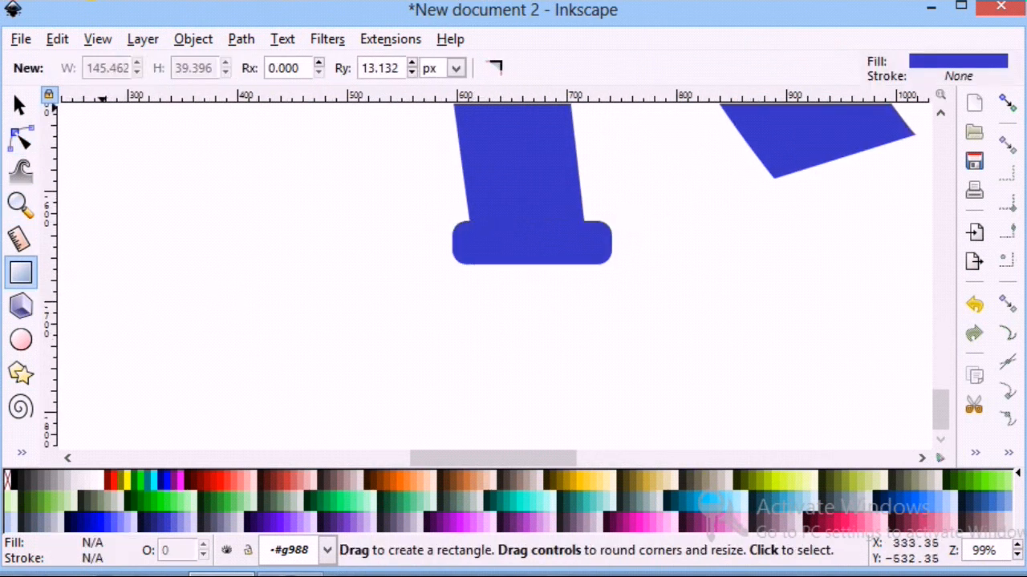
# Step: Fill the cuff with black and tilt it slightly to follow the front leg's hem
pyautogui.click(20, 105)
pyautogui.click(507, 244)
pyautogui.click(14, 480)
pyautogui.moveTo(532, 213)
pyautogui.mouseDown()
pyautogui.moveTo(557, 214)
pyautogui.moveTo(545, 215)
pyautogui.mouseUp()
pyautogui.click(508, 321)
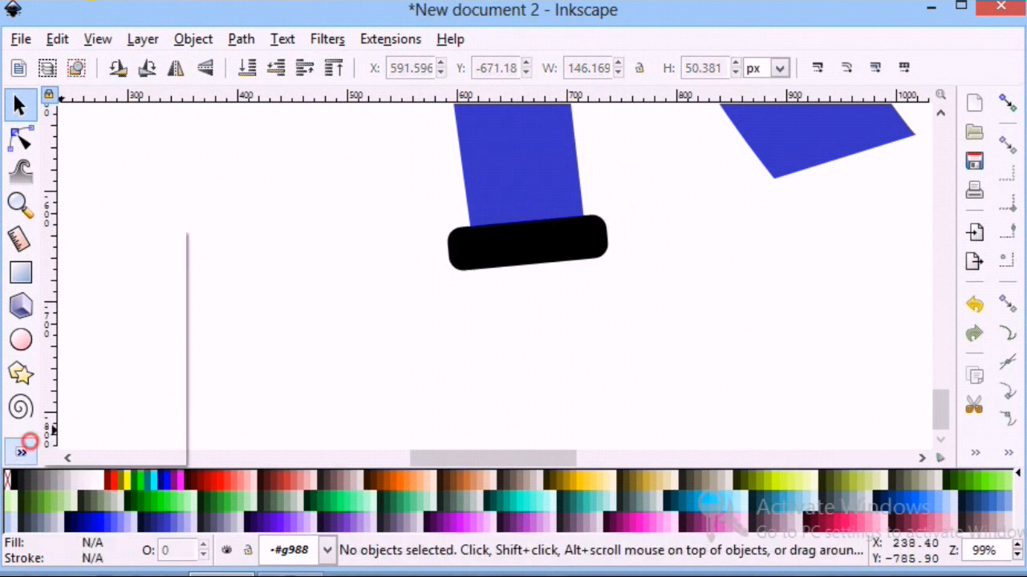
# Step: Draw a shoe outline as a curved Spiro path on the empty canvas beside the front leg
pyautogui.click(20, 140)
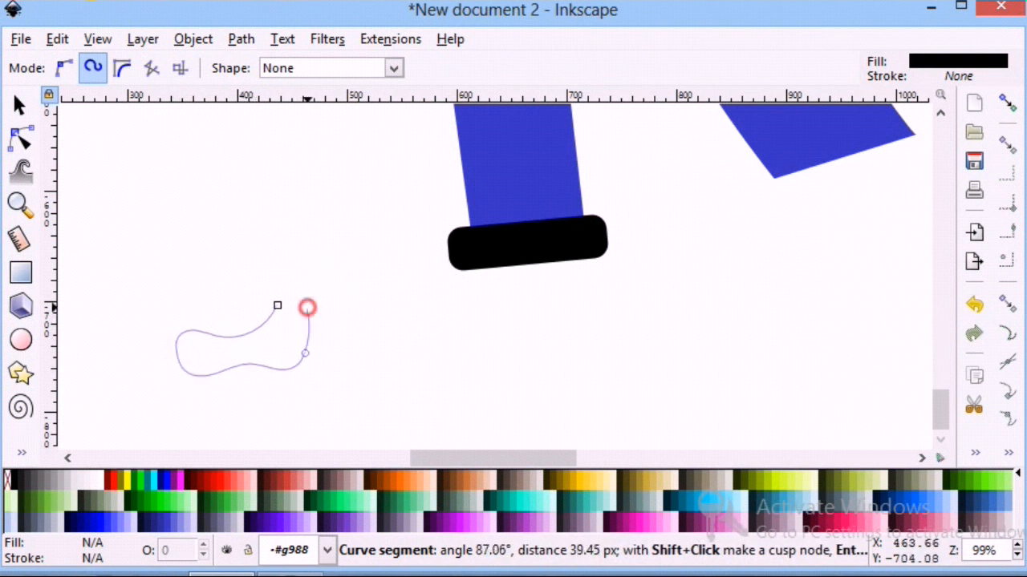
pyautogui.click(307, 308)
pyautogui.press('Escape')
pyautogui.click(20, 140)
pyautogui.moveTo(307, 309); pyautogui.dragTo(307, 305)
pyautogui.press('Escape')
pyautogui.press('Escape')
pyautogui.click(194, 345)
# Step: Adjust the shoe's angle and size and place it below the front leg's cuff
pyautogui.click(20, 105)
pyautogui.moveTo(169, 341); pyautogui.dragTo(198, 349)
pyautogui.moveTo(197, 384); pyautogui.dragTo(214, 373)
pyautogui.moveTo(289, 337); pyautogui.dragTo(519, 308)
pyautogui.moveTo(548, 339); pyautogui.dragTo(625, 396)
pyautogui.moveTo(551, 345); pyautogui.dragTo(493, 363)
# Step: Spread the two top nodes of the shoe and fine-tune them to shape its ankle opening
pyautogui.click(20, 140)
pyautogui.moveTo(519, 295); pyautogui.dragTo(495, 300)
pyautogui.moveTo(558, 295); pyautogui.dragTo(574, 296)
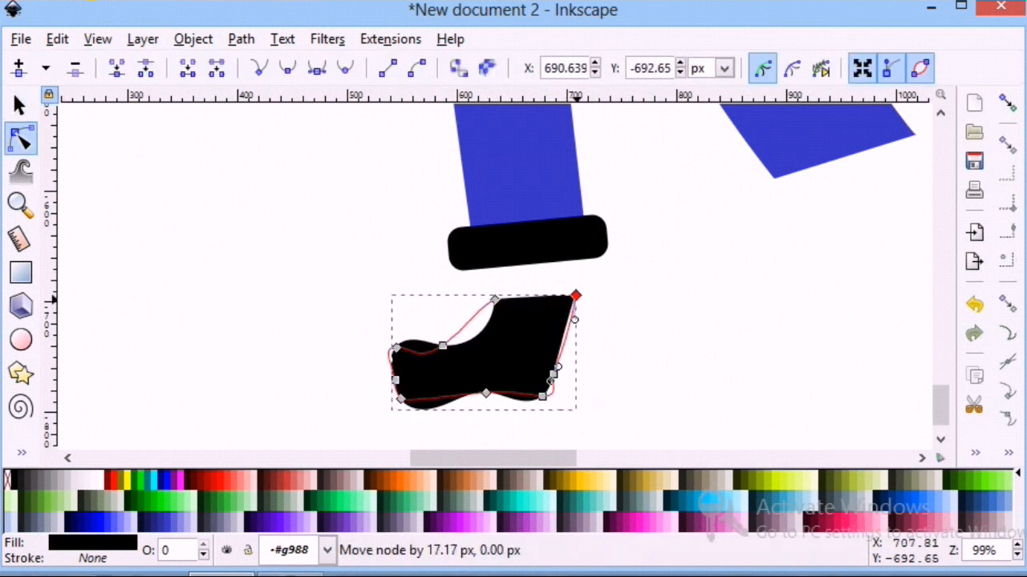
pyautogui.moveTo(497, 302); pyautogui.dragTo(494, 294)
pyautogui.doubleClick(278, 323)
pyautogui.click(518, 339)
pyautogui.click(613, 315)
pyautogui.moveTo(575, 296); pyautogui.dragTo(557, 292)
pyautogui.doubleClick(600, 326)
pyautogui.click(523, 341)
# Step: Undo the last edits to the shoe and nudge it slightly beneath the cuff
pyautogui.click(20, 106)
pyautogui.click(496, 357)
pyautogui.hotkey('ctrl', 'z')
pyautogui.hotkey('ctrl', 'z')
pyautogui.hotkey('ctrl', 'z')
pyautogui.hotkey('ctrl', 'z')
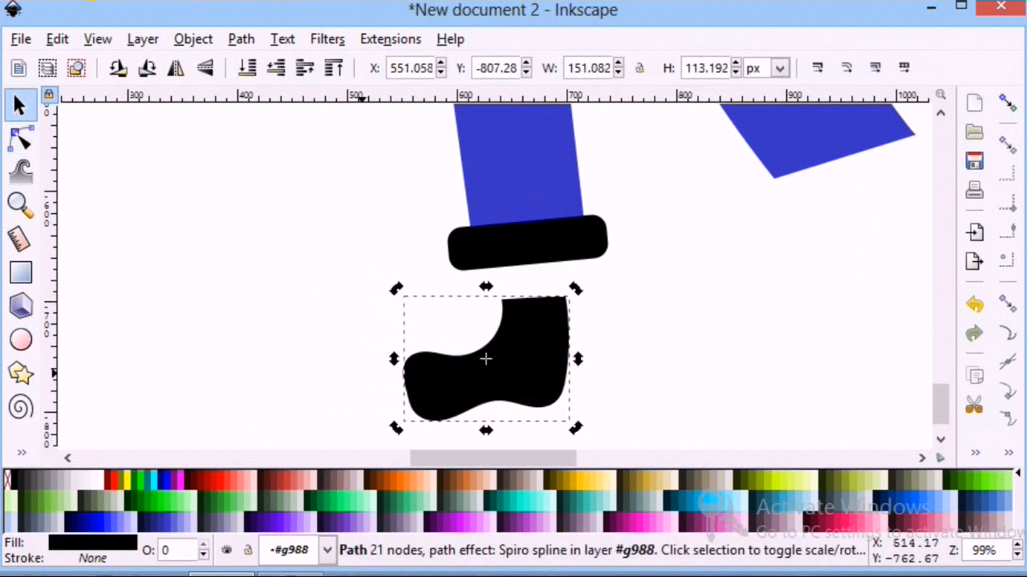
pyautogui.click(240, 345)
pyautogui.moveTo(550, 367); pyautogui.dragTo(547, 366)
pyautogui.click(321, 337)
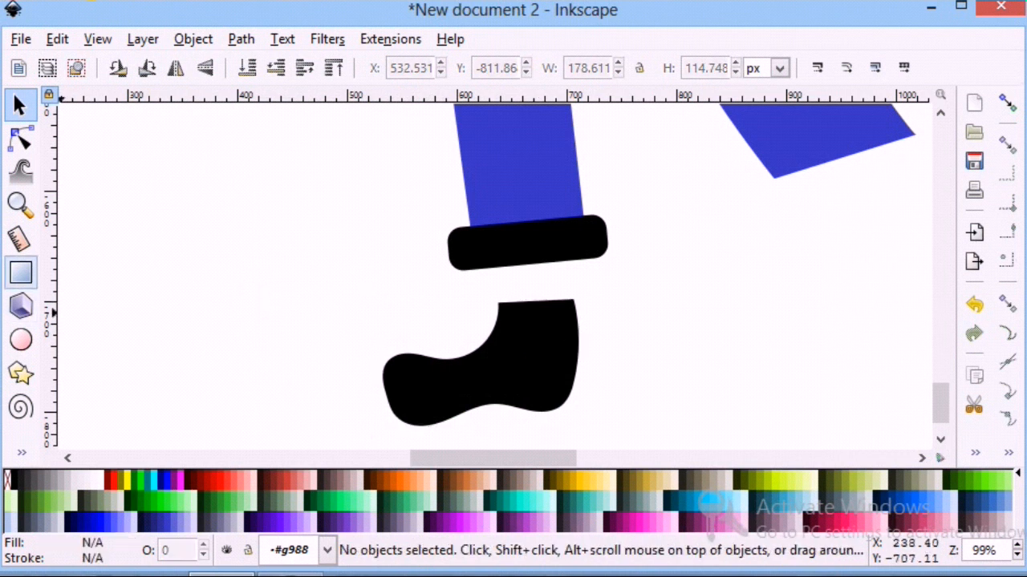
# Step: Draw a four-sided orange ankle about 44 by 56 px and place it between the cuff and the shoe
pyautogui.click(22, 453)
pyautogui.click(81, 267)
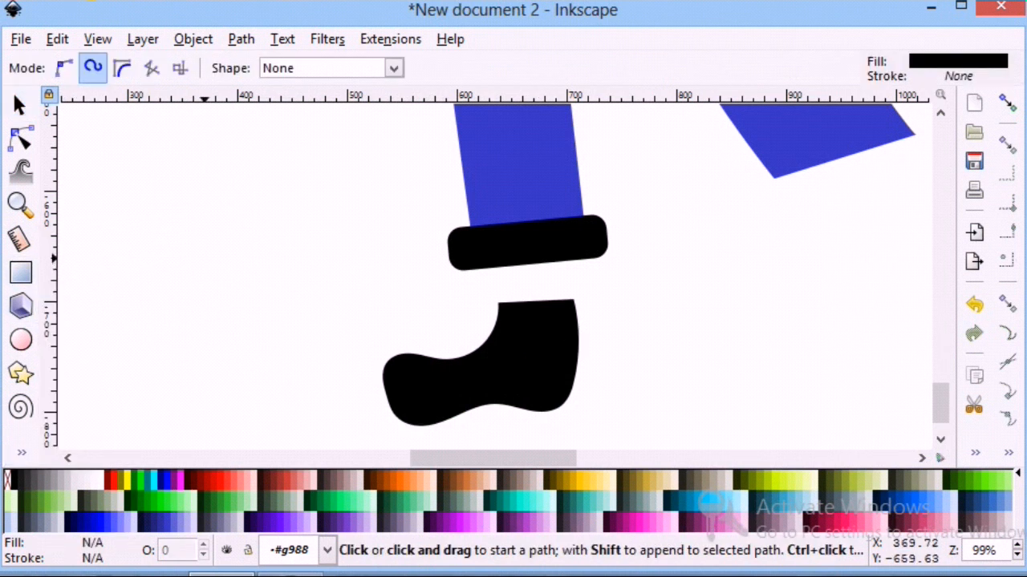
pyautogui.click(172, 298)
pyautogui.press('s')
pyautogui.moveTo(201, 337); pyautogui.dragTo(535, 298)
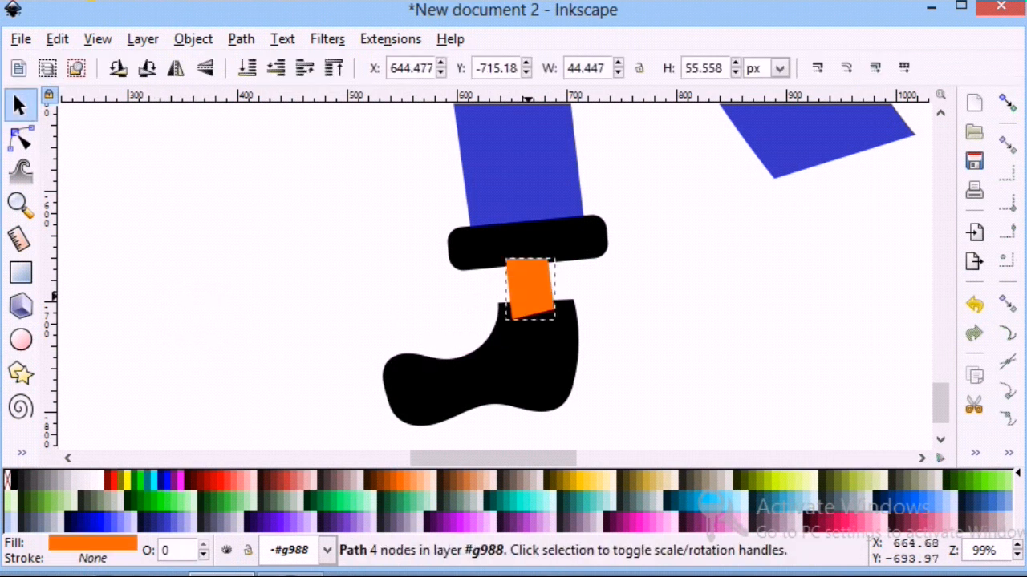
# Step: Widen the orange ankle by moving its corner nodes and send it behind the cuff and shoe
pyautogui.press('n')
pyautogui.moveTo(544, 260); pyautogui.dragTo(559, 253)
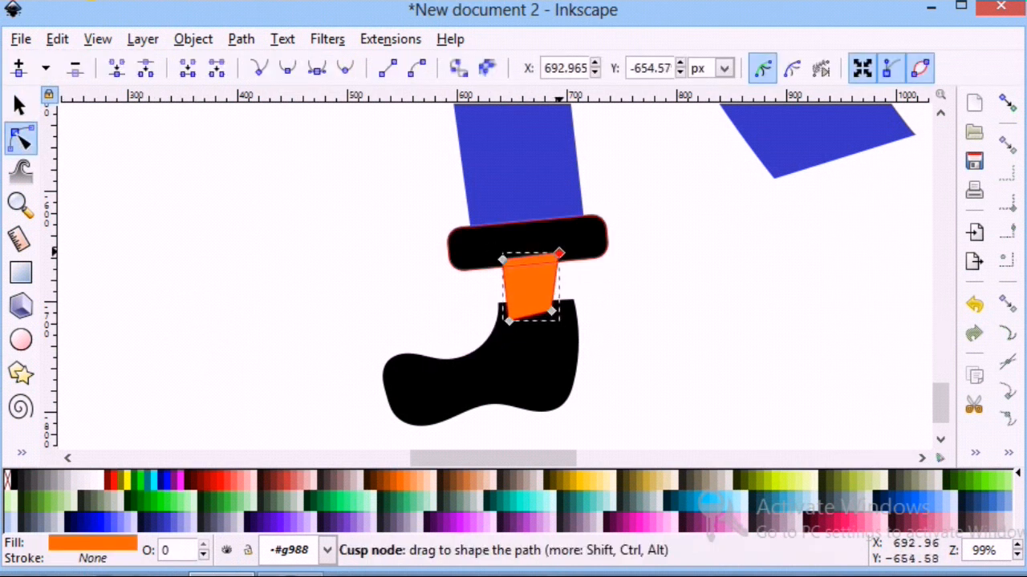
pyautogui.moveTo(565, 311); pyautogui.dragTo(511, 315)
pyautogui.click(367, 265)
pyautogui.click(19, 105)
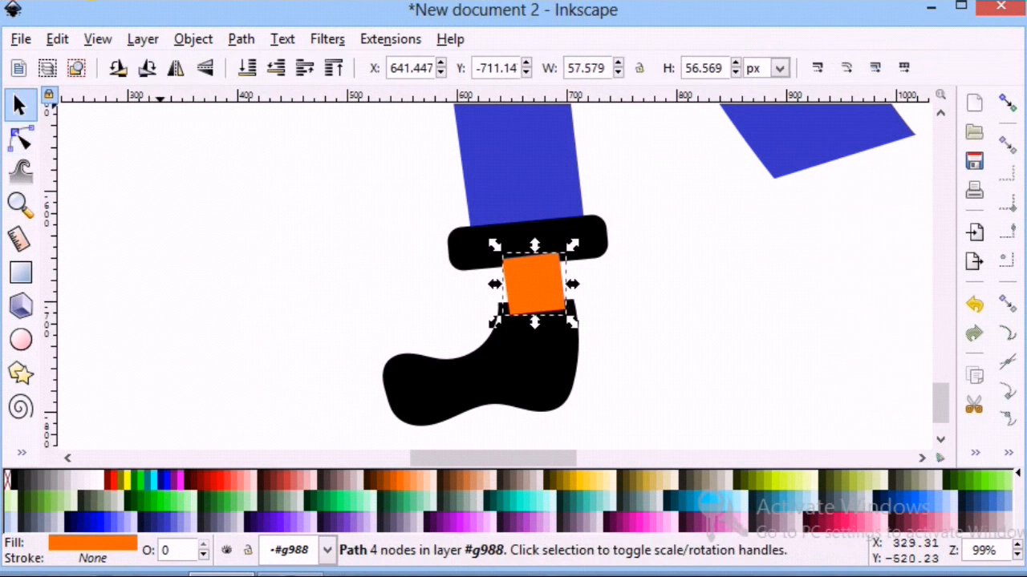
pyautogui.click(247, 68)
pyautogui.click(217, 258)
pyautogui.scroll(-1, 497, 276)
pyautogui.scroll(3, 497, 276)
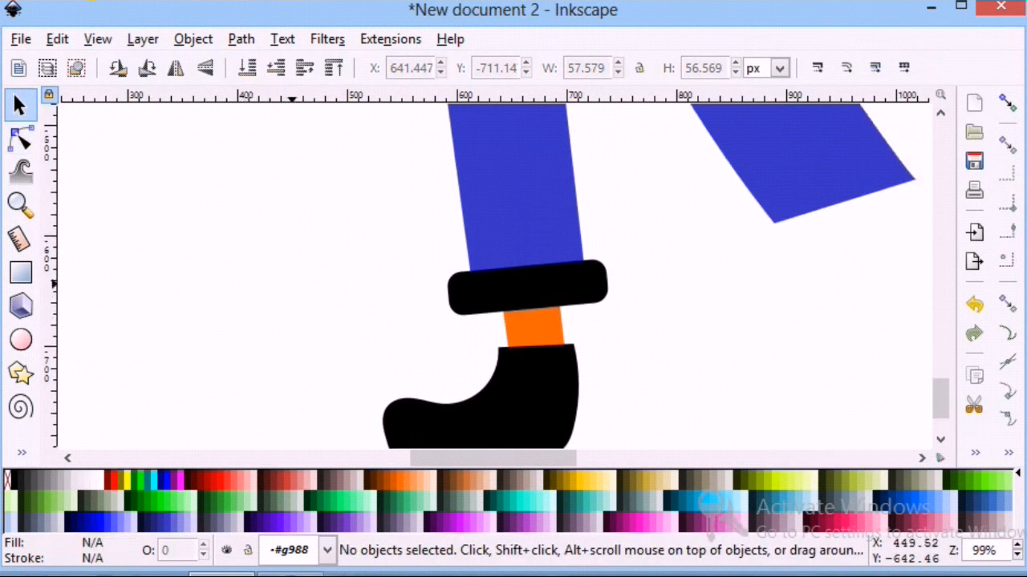
# Step: Group the orange ankle with the black shoe on the front leg
pyautogui.press('Tab')
pyautogui.press('Escape')
pyautogui.press('F3')
pyautogui.press('-')
pyautogui.click(47, 68)
pyautogui.click(47, 68)
pyautogui.scroll(1, 232, 303)
pyautogui.click(19, 105)
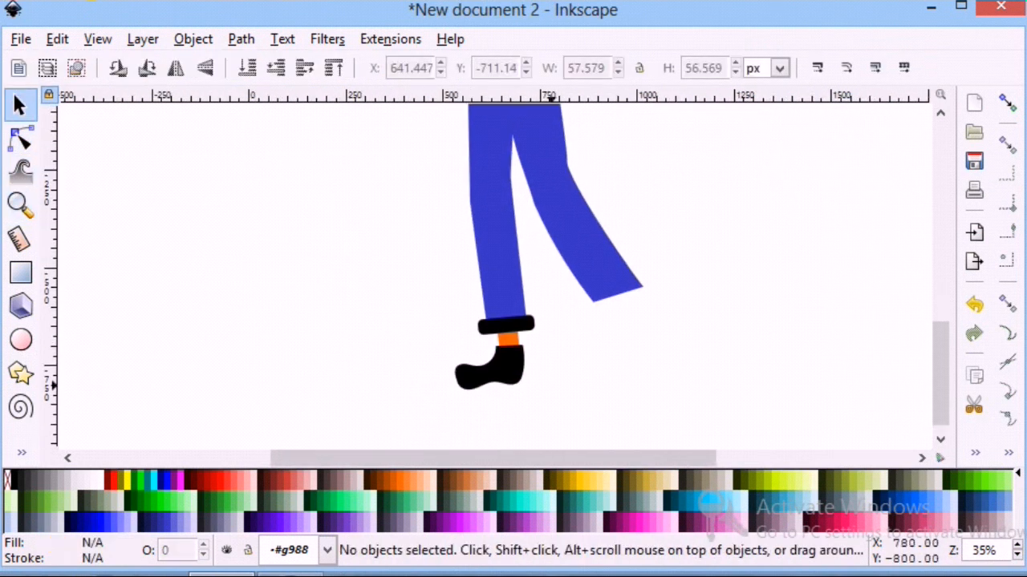
pyautogui.click(513, 373)
pyautogui.keyDown('shift'); pyautogui.click(511, 341); pyautogui.keyUp('shift')
pyautogui.click(508, 326)
pyautogui.doubleClick(490, 353)
pyautogui.click(20, 105)
pyautogui.click(328, 321)
pyautogui.click(529, 328)
pyautogui.keyDown('shift'); pyautogui.click(516, 406); pyautogui.keyUp('shift')
pyautogui.click(193, 39)
pyautogui.click(248, 224)
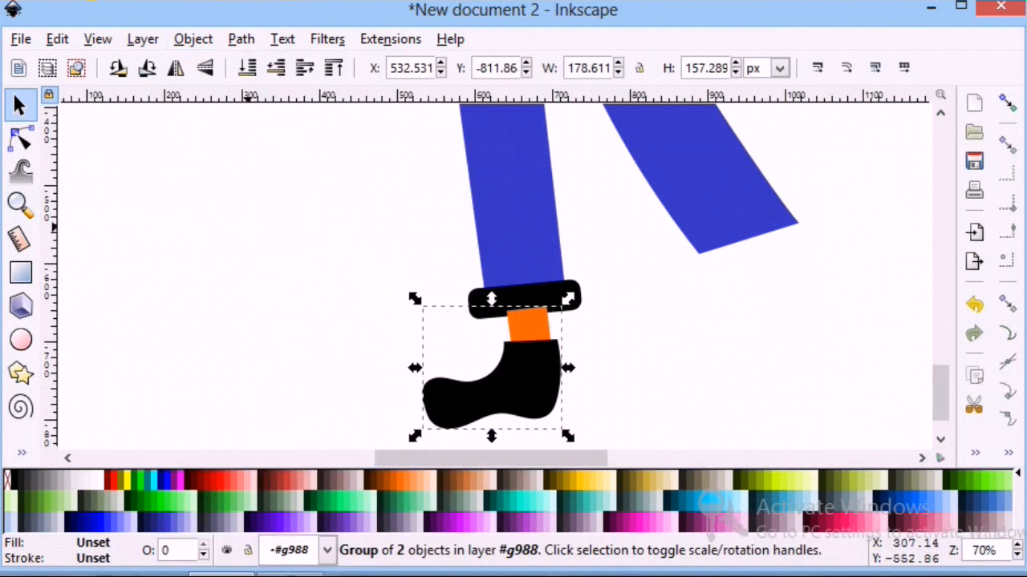
# Step: Try duplicating the ankle and shoe group under the rear leg, and undo its placement
pyautogui.rightClick(523, 370)
pyautogui.click(596, 97)
pyautogui.moveTo(523, 381); pyautogui.dragTo(751, 342)
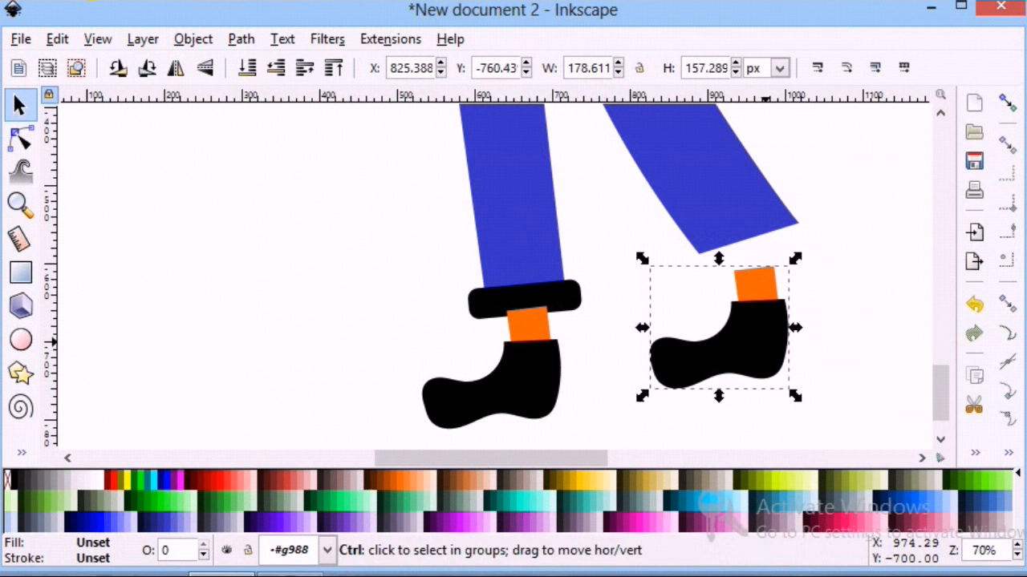
pyautogui.hotkey('ctrl', 'z')
# Step: Group the black trouser cuff with the ankle and shoe on the front leg
pyautogui.click(549, 292)
pyautogui.keyDown('shift'); pyautogui.click(531, 373); pyautogui.keyUp('shift')
pyautogui.click(193, 39)
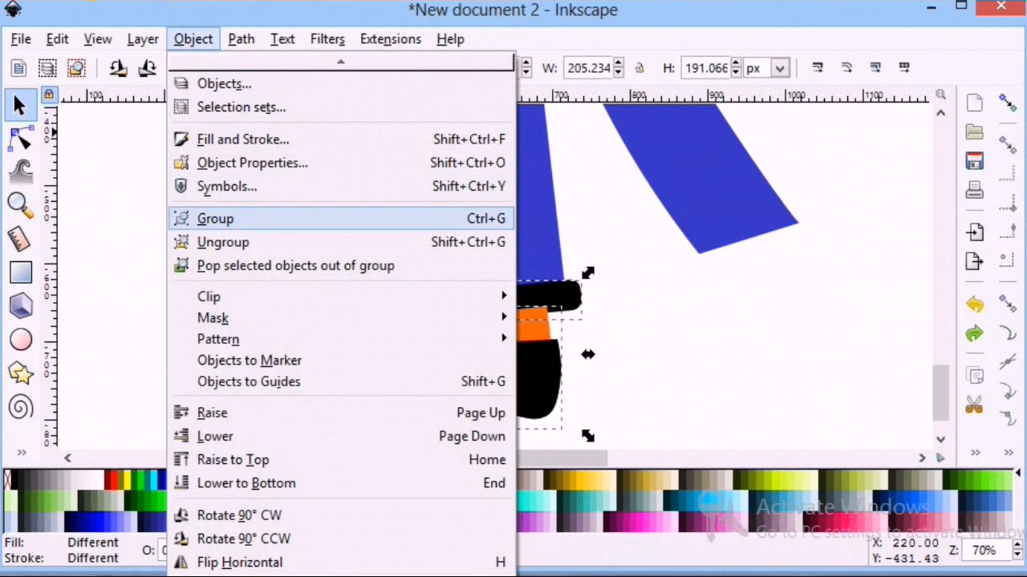
pyautogui.click(230, 218)
# Step: Duplicate the cuff, ankle and shoe group, place the copy at the rear leg's end and rotate it to match the trouser hem
pyautogui.rightClick(506, 375)
pyautogui.click(577, 97)
pyautogui.moveTo(548, 359); pyautogui.dragTo(771, 322)
pyautogui.click(800, 257)
pyautogui.moveTo(810, 236); pyautogui.dragTo(781, 218)
pyautogui.moveTo(762, 310); pyautogui.dragTo(776, 288)
pyautogui.click(615, 303)
# Step: Ungroup the rear foot and send its ankle and shoe behind the cuff
pyautogui.click(773, 256)
pyautogui.click(206, 38)
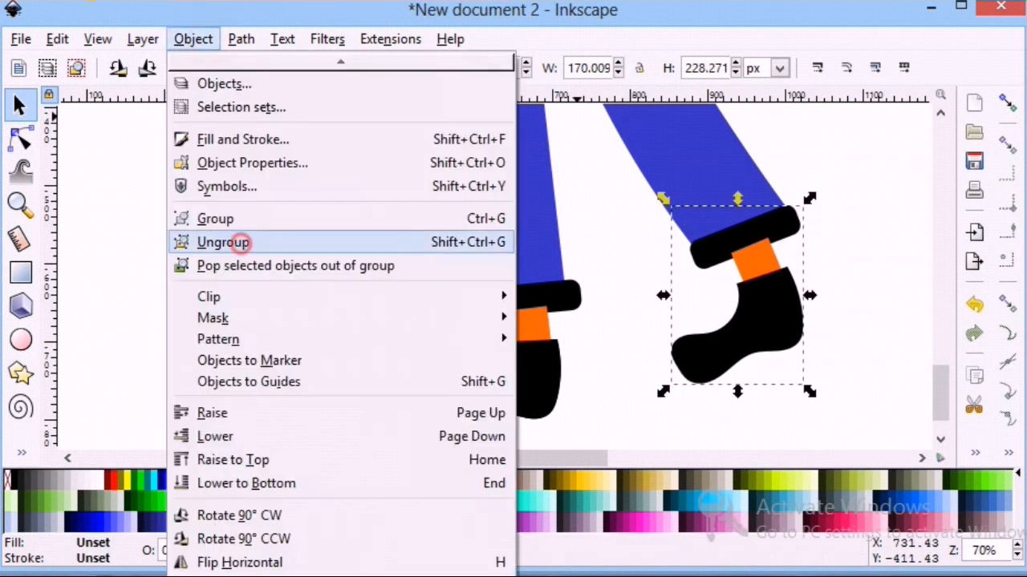
pyautogui.click(239, 240)
pyautogui.click(345, 272)
pyautogui.click(785, 324)
pyautogui.click(247, 68)
pyautogui.click(263, 273)
# Step: Ungroup the front foot and send its ankle and shoe behind the cuff
pyautogui.click(531, 325)
pyautogui.click(247, 68)
pyautogui.hotkey('ctrl', 'z')
pyautogui.click(193, 39)
pyautogui.click(201, 243)
pyautogui.click(321, 273)
pyautogui.click(531, 377)
pyautogui.click(247, 67)
pyautogui.click(148, 209)
# Step: Select every part of the figure from hair to shoes and group them
pyautogui.scroll(-3, 277, 269)
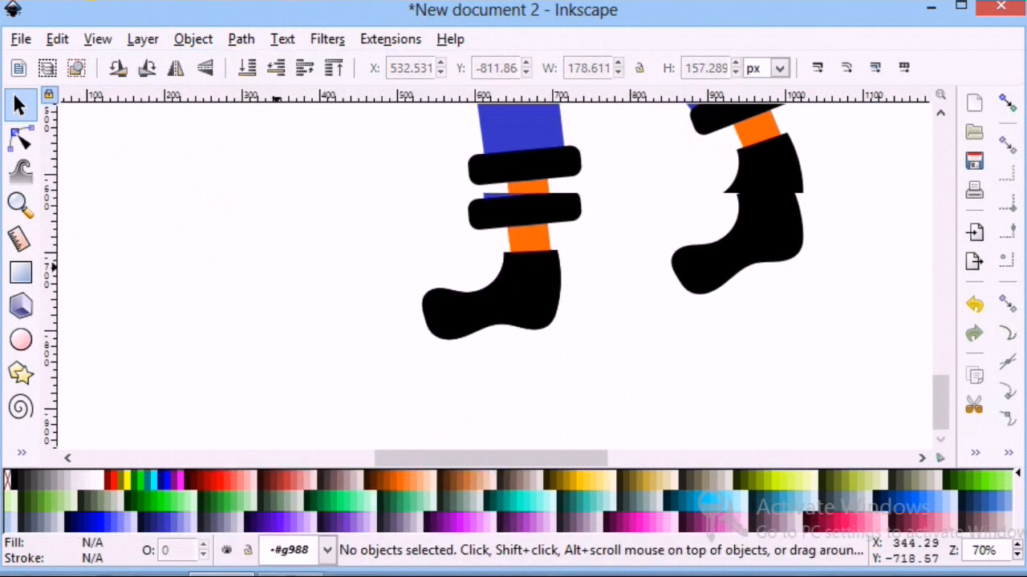
pyautogui.scroll(2, 277, 269)
pyautogui.click(21, 206)
pyautogui.doubleClick(48, 67)
pyautogui.doubleClick(47, 67)
pyautogui.scroll(2, 225, 282)
pyautogui.click(21, 105)
pyautogui.moveTo(388, 108); pyautogui.dragTo(618, 399)
pyautogui.scroll(1, 617, 377)
pyautogui.moveTo(357, 146); pyautogui.dragTo(624, 441)
pyautogui.click(193, 38)
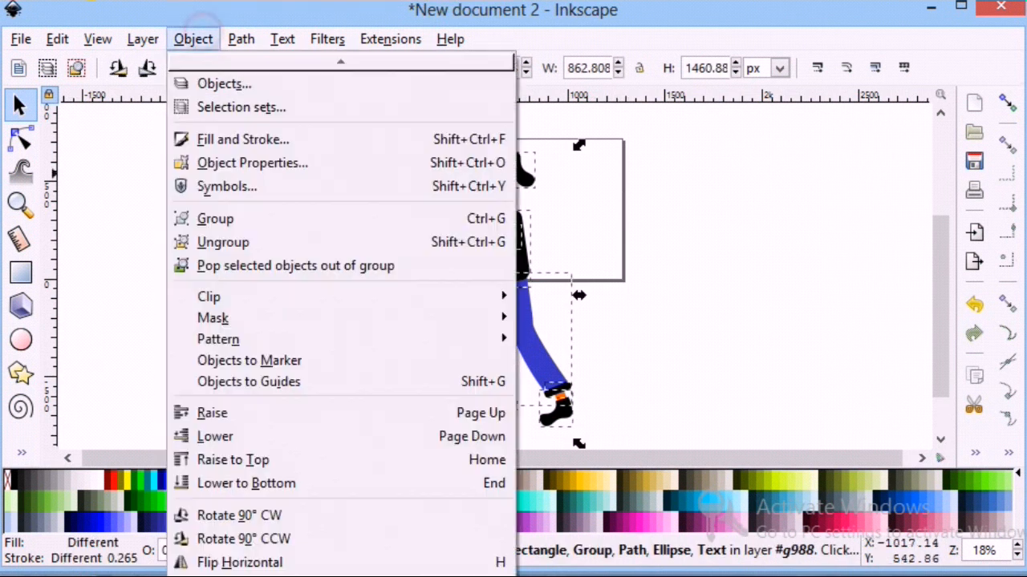
pyautogui.click(217, 216)
# Step: Try scaling the grouped figure down and moving it onto the page
pyautogui.moveTo(398, 441); pyautogui.dragTo(485, 275)
pyautogui.moveTo(535, 209); pyautogui.dragTo(519, 196)
pyautogui.moveTo(464, 268); pyautogui.dragTo(490, 243)
pyautogui.moveTo(533, 206); pyautogui.dragTo(533, 219)
pyautogui.click(427, 322)
# Step: Examine the figure up close, from the head and shirt down to the shoes
pyautogui.press('z')
pyautogui.click(507, 217)
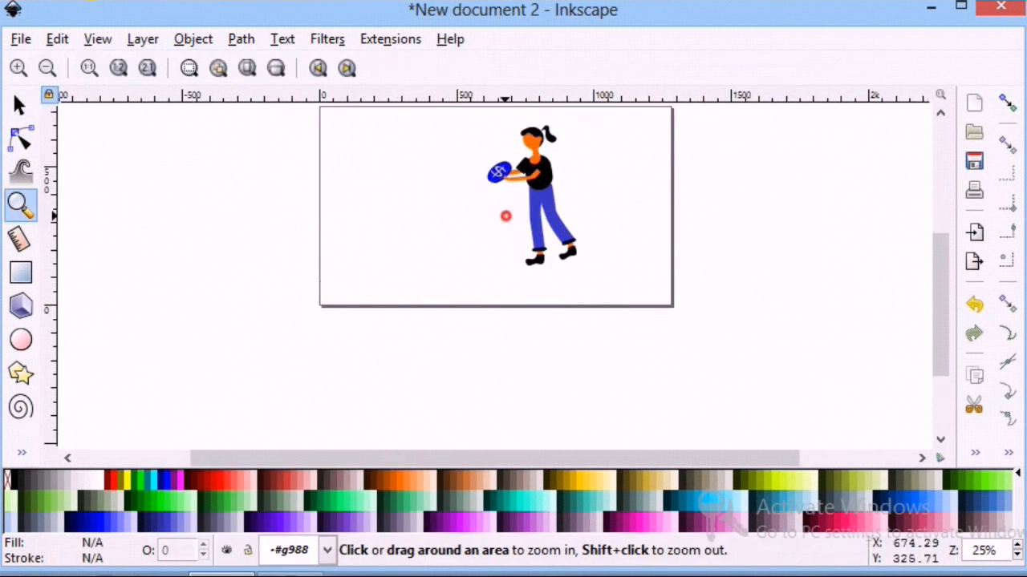
pyautogui.click(586, 238)
pyautogui.click(587, 241)
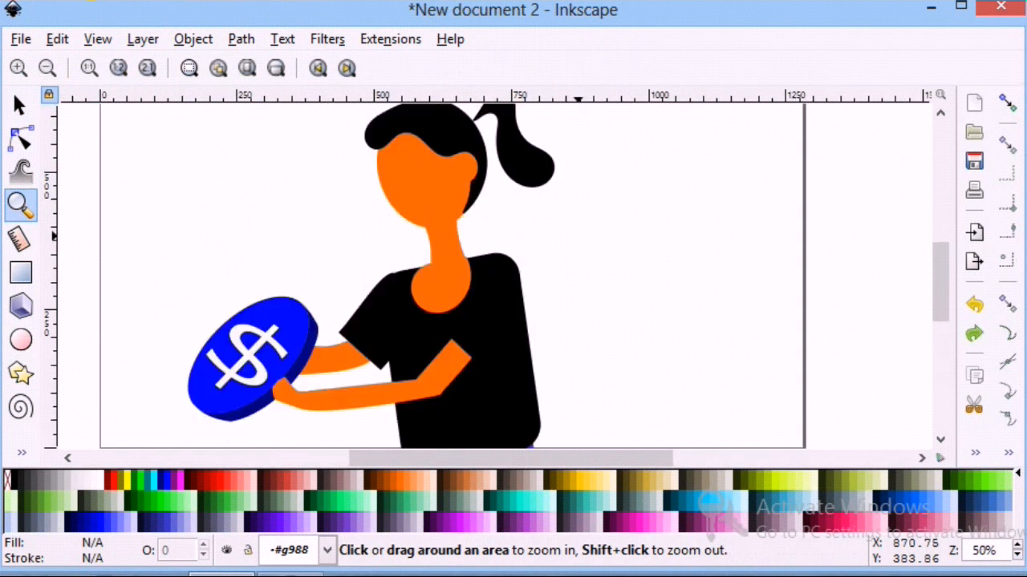
pyautogui.scroll(-9, 563, 236)
pyautogui.click(48, 68)
pyautogui.click(48, 68)
pyautogui.click(47, 68)
pyautogui.click(48, 68)
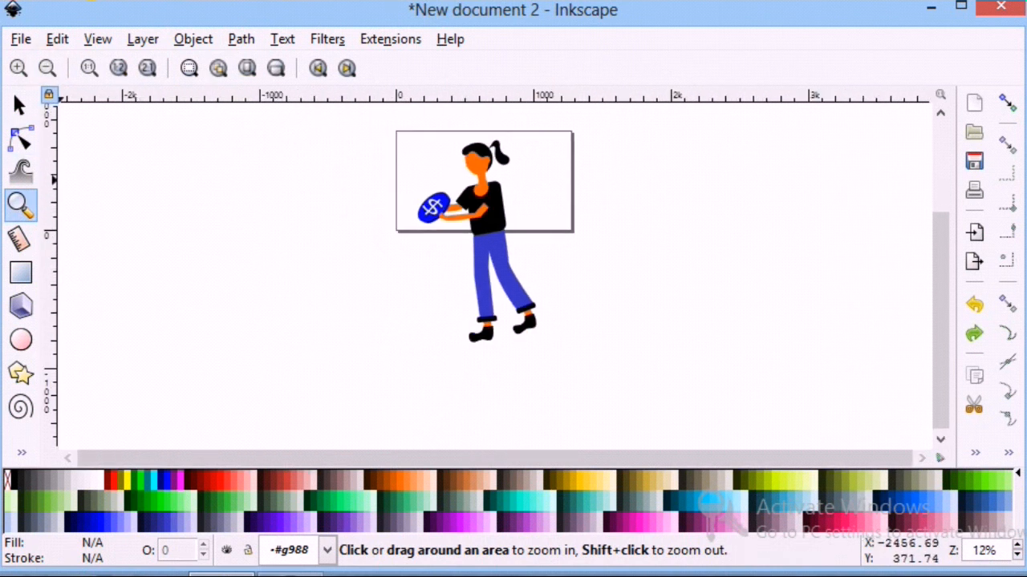
# Step: Scale the grouped figure down to about 346 by 596 px and move it inside the page
pyautogui.click(20, 106)
pyautogui.click(492, 216)
pyautogui.click(436, 420)
pyautogui.click(503, 313)
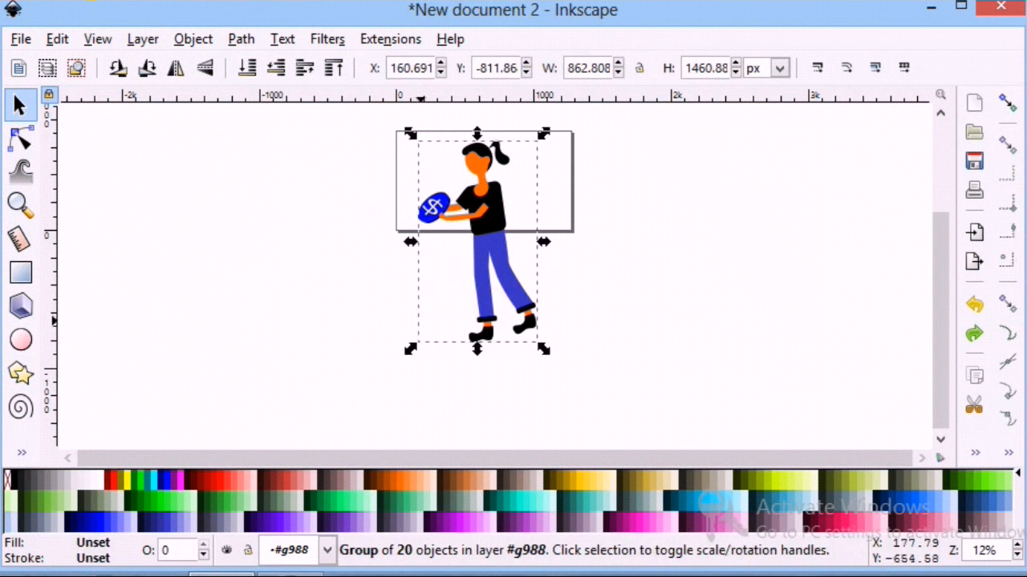
pyautogui.click(193, 39)
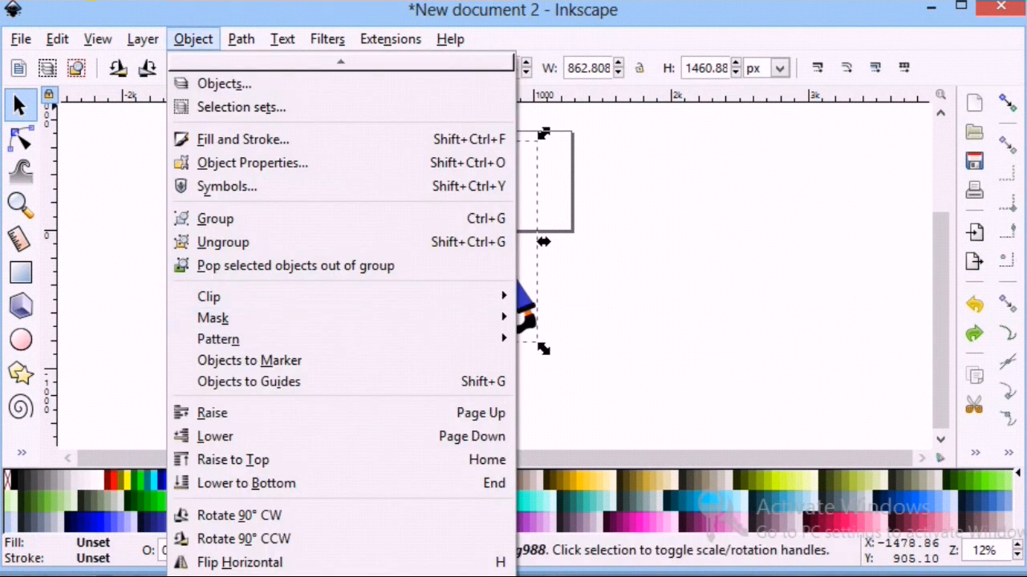
pyautogui.click(128, 243)
pyautogui.moveTo(477, 349); pyautogui.dragTo(491, 276)
pyautogui.moveTo(544, 207); pyautogui.dragTo(523, 190)
pyautogui.moveTo(459, 256); pyautogui.dragTo(492, 239)
pyautogui.moveTo(521, 194); pyautogui.dragTo(506, 213)
pyautogui.moveTo(506, 253); pyautogui.dragTo(513, 222)
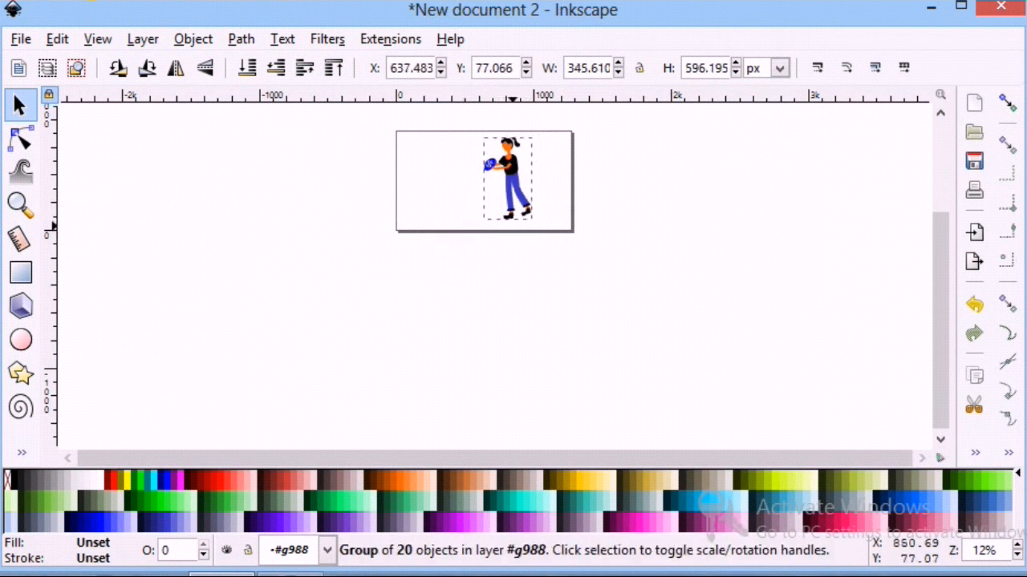
# Step: Ungroup the scaled figure so that the shirt can be edited separately
pyautogui.click(22, 205)
pyautogui.click(513, 170)
pyautogui.click(513, 170)
pyautogui.click(513, 170)
pyautogui.click(513, 170)
pyautogui.click(507, 170)
pyautogui.click(505, 176)
pyautogui.click(498, 255)
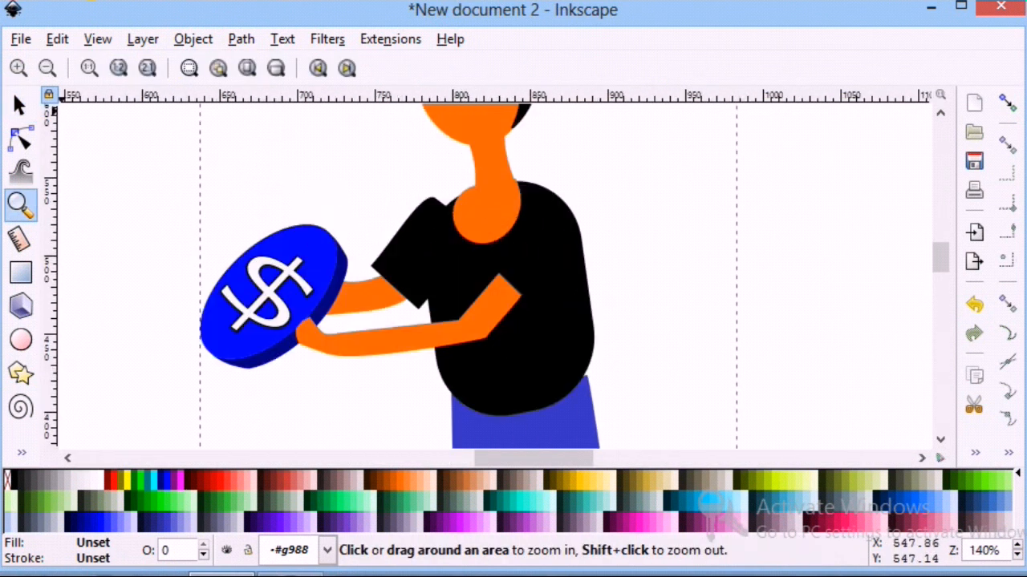
pyautogui.click(24, 135)
pyautogui.click(197, 39)
pyautogui.click(210, 154)
pyautogui.click(725, 157)
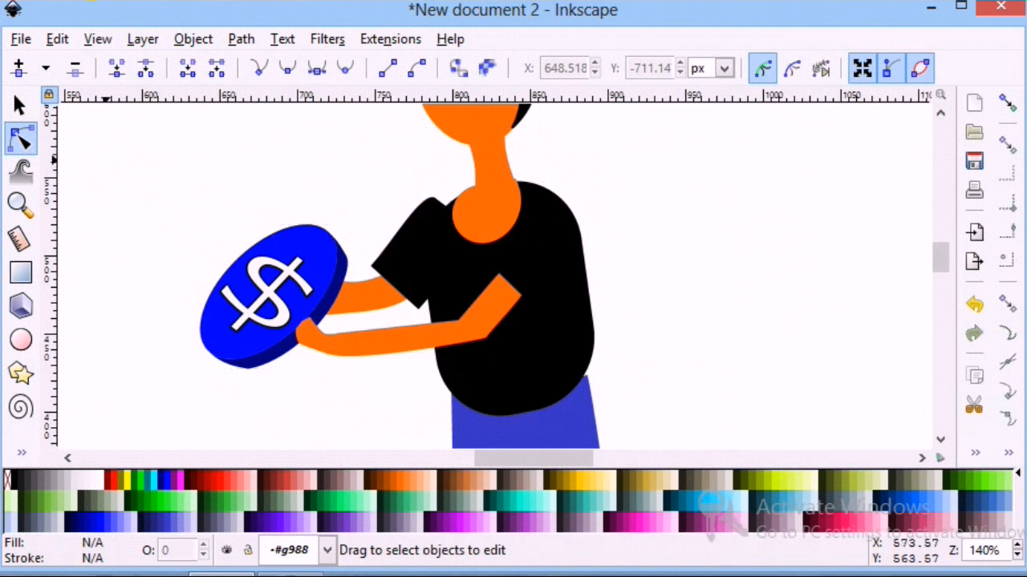
# Step: Reduce the shirt rectangle's corner rounding to about 27 px horizontally and 20 px vertically
pyautogui.click(20, 106)
pyautogui.click(536, 282)
pyautogui.click(584, 353)
pyautogui.press('r')
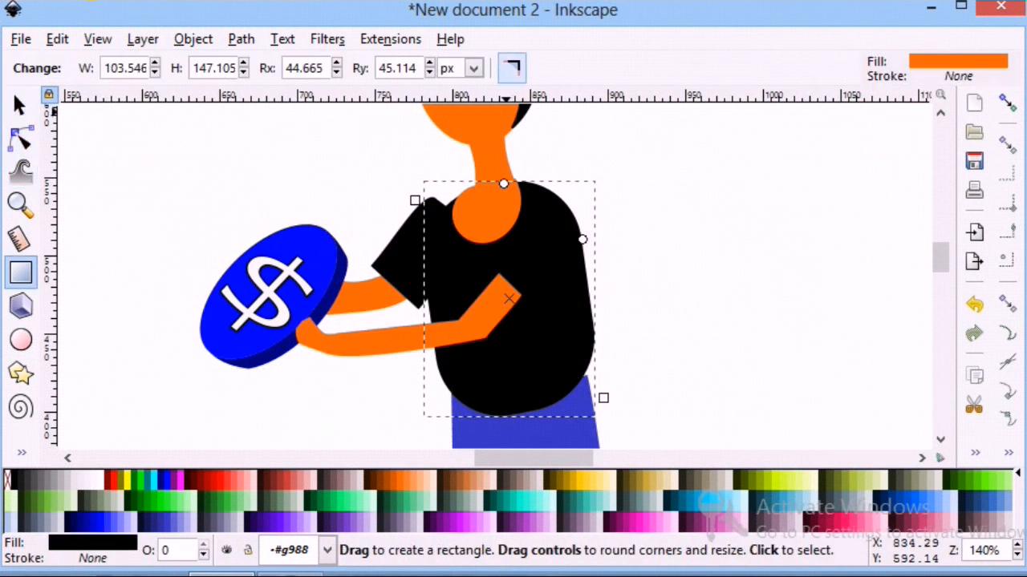
pyautogui.moveTo(504, 183); pyautogui.dragTo(577, 200)
pyautogui.press('Escape')
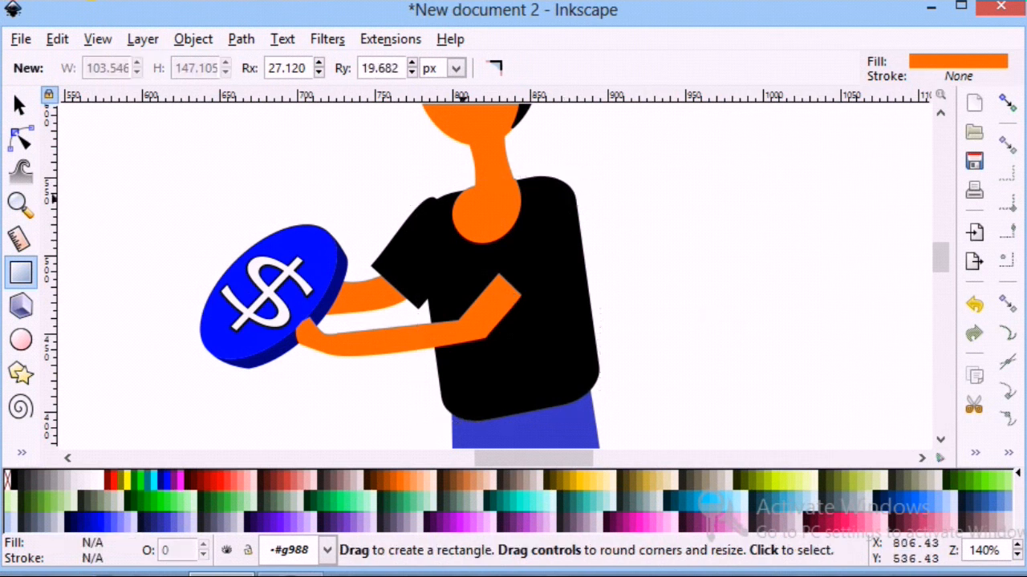
# Step: Shrink the black sleeve slightly to about 70 by 70 px
pyautogui.press('s')
pyautogui.click(422, 246)
pyautogui.moveTo(363, 190); pyautogui.dragTo(367, 194)
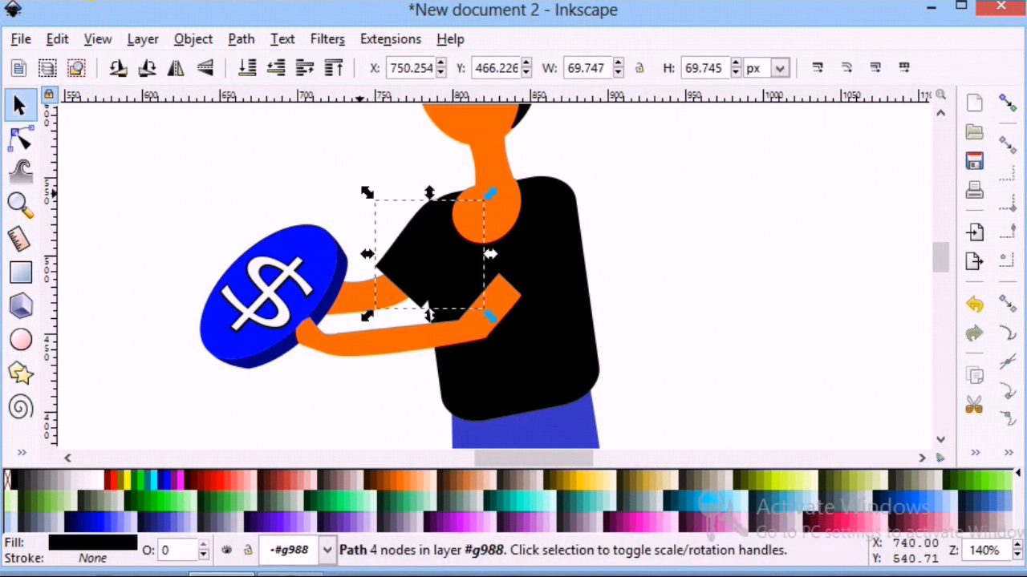
pyautogui.press('Escape')
# Step: Examine the whole figure on the page, checking the shirt, hair, legs and shoes
pyautogui.scroll(-12, 396, 199)
pyautogui.click(21, 206)
pyautogui.press('-')
pyautogui.press('-')
pyautogui.press('-')
pyautogui.scroll(3, 420, 409)
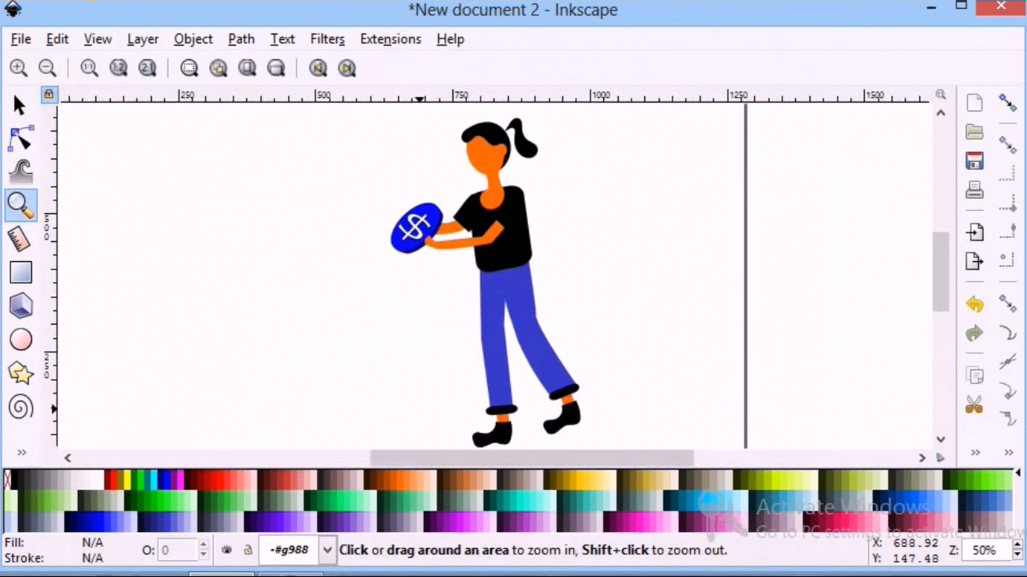
pyautogui.scroll(2, 422, 253)
pyautogui.scroll(-3, 372, 278)
pyautogui.scroll(1, 371, 278)
pyautogui.click(19, 105)
pyautogui.click(516, 239)
pyautogui.click(518, 133)
pyautogui.press('Escape')
pyautogui.scroll(-1, 345, 113)
pyautogui.scroll(1, 354, 127)
# Step: Group all parts of the figure again and scale the group to about 277 by 522 px on the page
pyautogui.moveTo(354, 127); pyautogui.dragTo(590, 407)
pyautogui.click(210, 154)
pyautogui.click(21, 206)
pyautogui.click(49, 68)
pyautogui.click(19, 105)
pyautogui.moveTo(409, 160); pyautogui.dragTo(592, 405)
pyautogui.click(193, 40)
pyautogui.click(215, 219)
pyautogui.moveTo(414, 405); pyautogui.dragTo(441, 377)
pyautogui.moveTo(510, 270); pyautogui.dragTo(484, 269)
# Step: Enter the figure's group and move the sleeve's upper node slightly toward the shirt
pyautogui.click(21, 206)
pyautogui.doubleClick(461, 219)
pyautogui.tripleClick(460, 220)
pyautogui.click(20, 105)
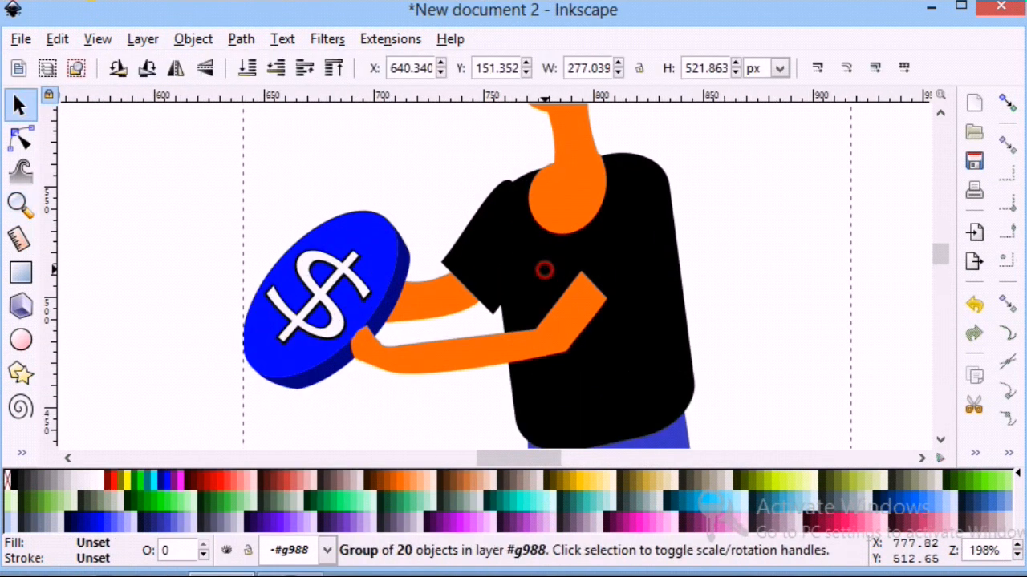
pyautogui.doubleClick(543, 270)
pyautogui.doubleClick(512, 256)
pyautogui.moveTo(510, 181); pyautogui.dragTo(515, 186)
# Step: Reduce the rounding of the shirt rectangle's corners within the group
pyautogui.click(708, 188)
pyautogui.click(662, 188)
pyautogui.moveTo(669, 185); pyautogui.dragTo(669, 174)
pyautogui.moveTo(606, 154); pyautogui.dragTo(625, 150)
pyautogui.click(406, 158)
pyautogui.click(682, 294)
pyautogui.click(315, 195)
# Step: Convert the shirt rectangle to a path and bend its back edge slightly outward
pyautogui.click(633, 241)
pyautogui.click(193, 39)
pyautogui.moveTo(241, 39)
pyautogui.click(291, 66)
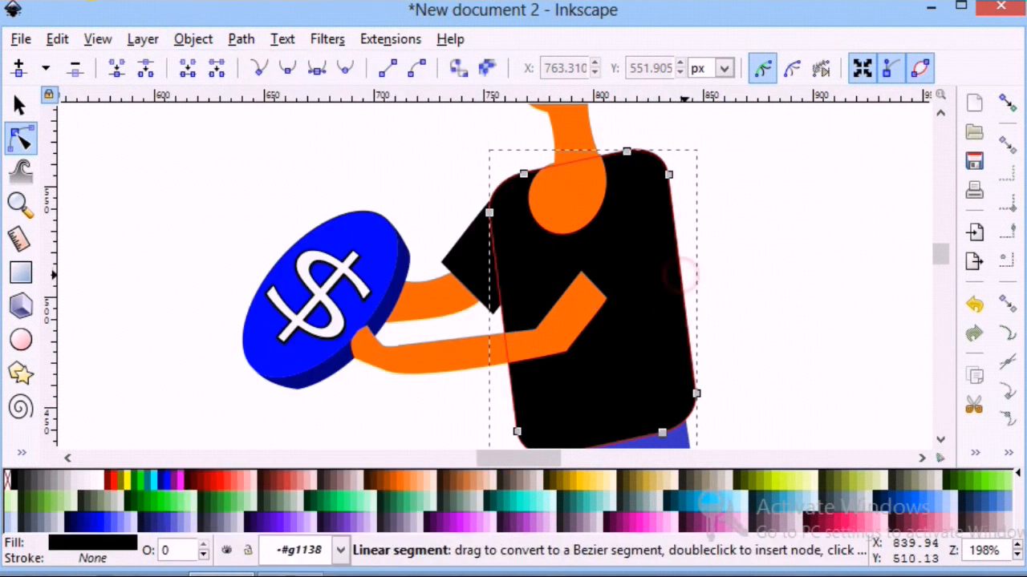
pyautogui.moveTo(681, 273); pyautogui.dragTo(689, 271)
pyautogui.click(741, 302)
pyautogui.scroll(-3, 740, 302)
pyautogui.click(666, 271)
pyautogui.click(411, 355)
pyautogui.scroll(2, 412, 355)
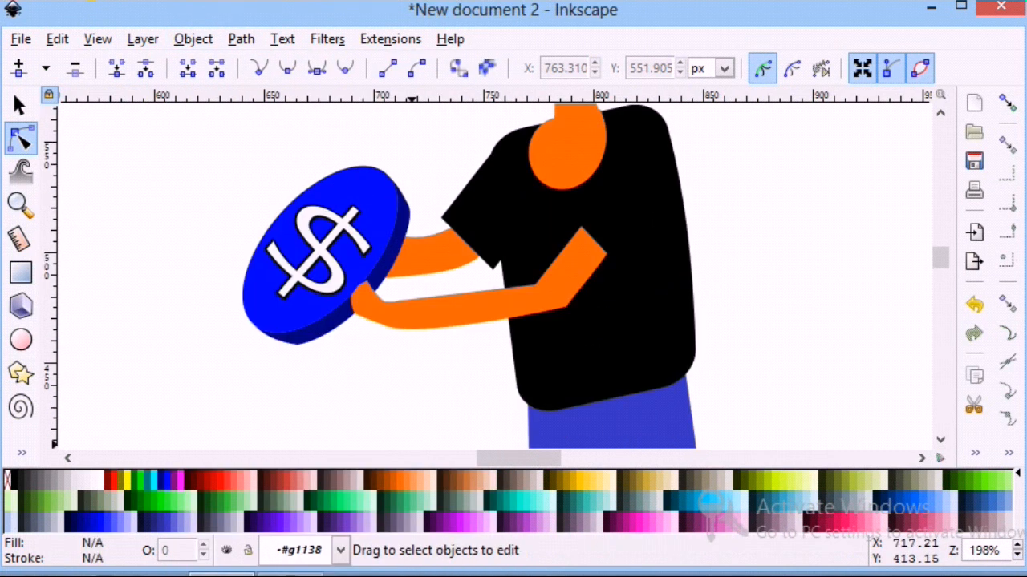
# Step: Draw a black horizontal rectangle about 181 by 30 px in the empty area in front of the figure's feet
pyautogui.click(21, 205)
pyautogui.click(47, 68)
pyautogui.click(47, 68)
pyautogui.scroll(2, 253, 361)
pyautogui.click(48, 68)
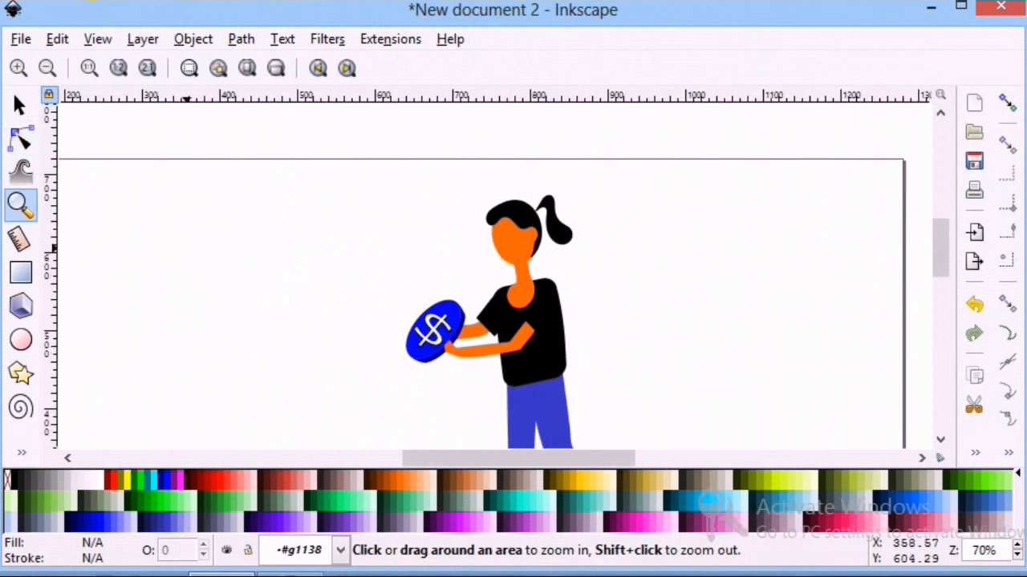
pyautogui.scroll(-5, 189, 250)
pyautogui.scroll(-3, 255, 417)
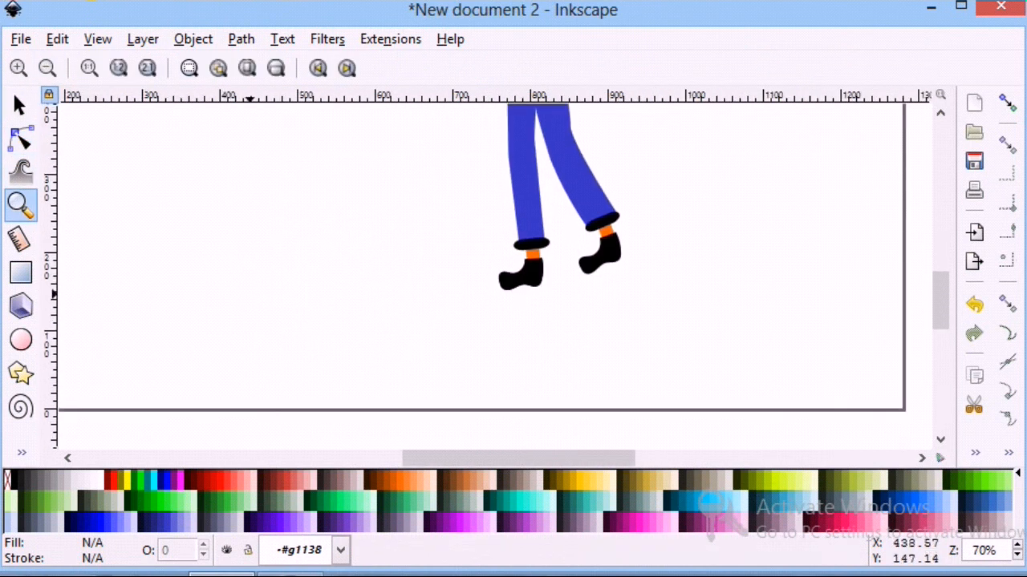
pyautogui.click(21, 273)
pyautogui.moveTo(157, 254); pyautogui.dragTo(298, 275)
pyautogui.click(16, 480)
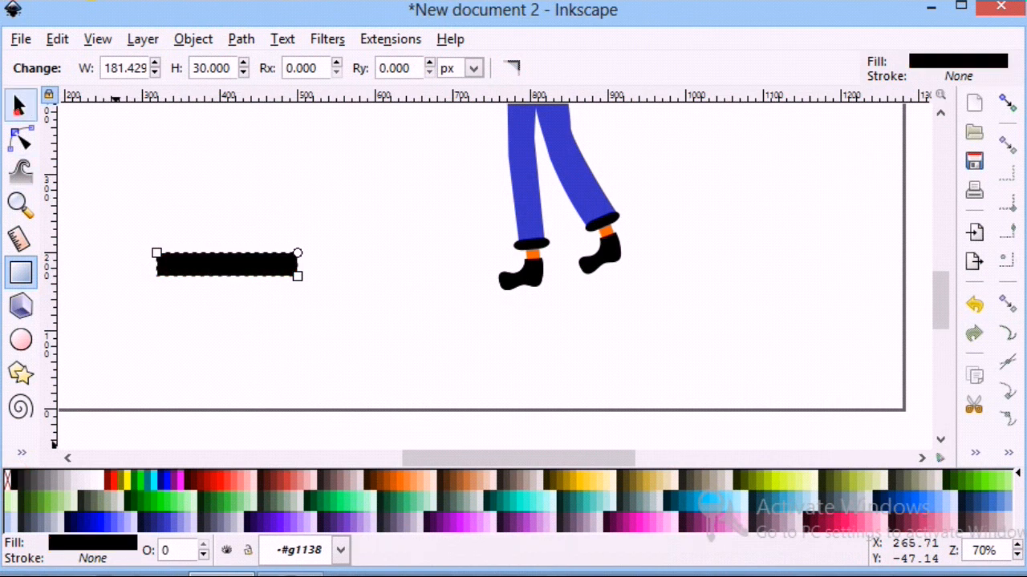
# Step: Duplicate the black bar, rotate the copy 90° and tilt it outward as a leg under the bar's left end
pyautogui.click(20, 104)
pyautogui.hotkey('ctrl', 'd')
pyautogui.click(147, 68)
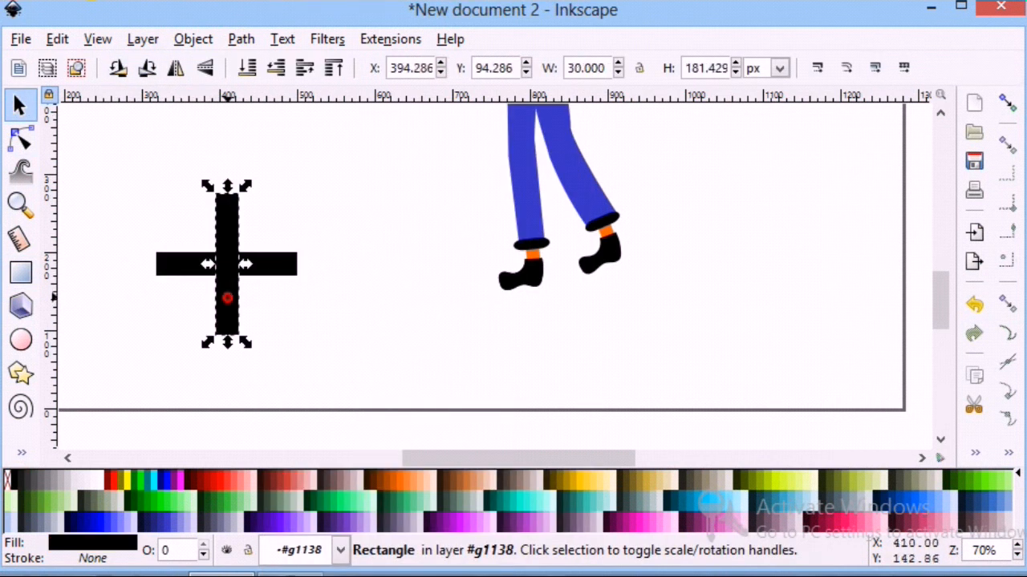
pyautogui.moveTo(228, 297); pyautogui.dragTo(165, 353)
pyautogui.click(164, 337)
pyautogui.moveTo(183, 242); pyautogui.dragTo(200, 266)
# Step: Duplicate the slanted leg, flip the copy horizontally and place it under the bar's other end
pyautogui.moveTo(177, 307); pyautogui.dragTo(302, 299)
pyautogui.rightClick(152, 295)
pyautogui.click(178, 138)
pyautogui.click(175, 68)
pyautogui.click(392, 331)
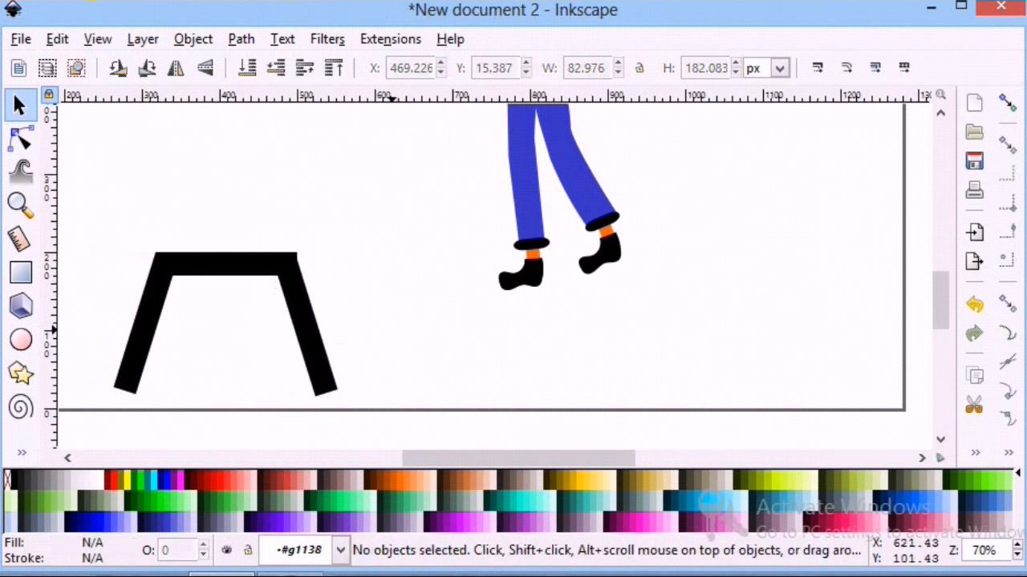
# Step: Draw a black crossbar about 196 by 34 px between the two slanted legs
pyautogui.press('r')
pyautogui.moveTo(152, 321); pyautogui.dragTo(304, 348)
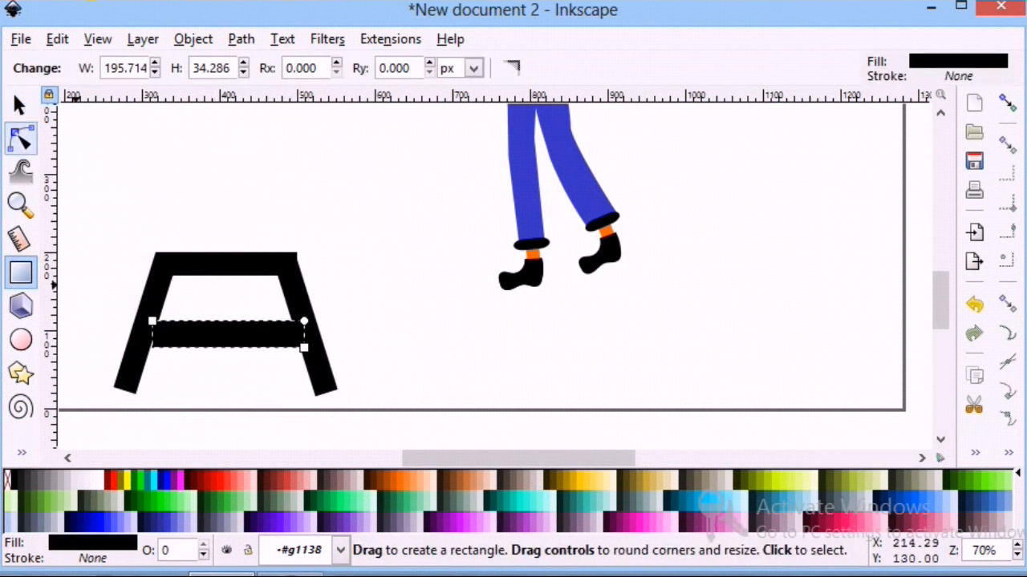
# Step: Widen the black crossbar to about 206 px so that it reaches the stand's left leg
pyautogui.click(20, 105)
pyautogui.moveTo(150, 334); pyautogui.dragTo(144, 334)
pyautogui.click(376, 303)
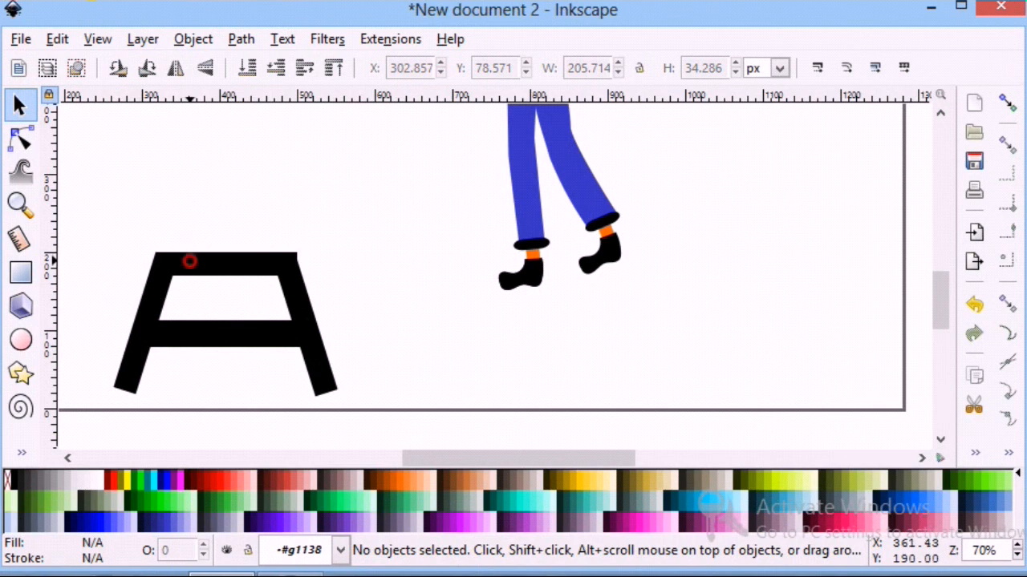
# Step: Group the top bar, crossbar and both legs of the stand, and shrink the group
pyautogui.click(189, 262)
pyautogui.keyDown('shift'); pyautogui.click(221, 340); pyautogui.keyUp('shift')
pyautogui.keyDown('shift'); pyautogui.click(136, 357); pyautogui.keyUp('shift')
pyautogui.keyDown('shift'); pyautogui.click(323, 358); pyautogui.keyUp('shift')
pyautogui.click(193, 39)
pyautogui.click(212, 219)
pyautogui.moveTo(106, 403); pyautogui.dragTo(196, 391)
# Step: Duplicate the narrowed stand frame, shift the copy slightly right and group both frames together
pyautogui.rightClick(305, 316)
pyautogui.click(368, 97)
pyautogui.moveTo(301, 324); pyautogui.dragTo(347, 324)
pyautogui.moveTo(442, 403); pyautogui.dragTo(118, 110)
pyautogui.click(193, 39)
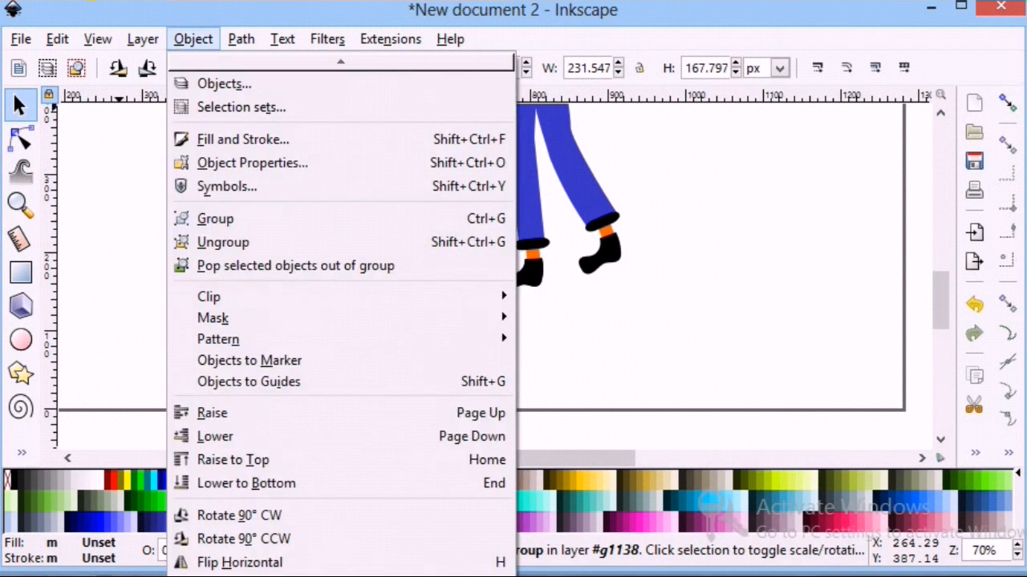
pyautogui.click(215, 218)
# Step: Move the grouped stand under the figure's feet and adjust its size to fit there
pyautogui.moveTo(286, 263); pyautogui.dragTo(506, 295)
pyautogui.moveTo(419, 425); pyautogui.dragTo(423, 408)
pyautogui.click(302, 368)
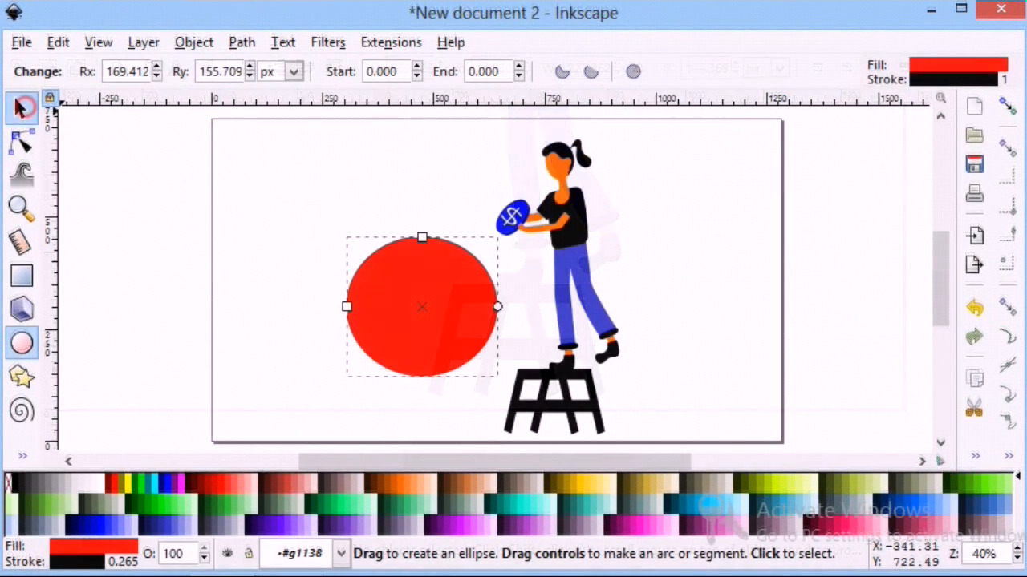
# Step: Remove the red ellipse's stroke and enlarge the ellipse to about 488 by 448 px beside the stand
pyautogui.press('s')
pyautogui.moveTo(344, 377)
pyautogui.mouseDown()
pyautogui.moveTo(309, 380)
pyautogui.moveTo(288, 424)
pyautogui.mouseUp()
pyautogui.moveTo(284, 235); pyautogui.dragTo(278, 223)
pyautogui.moveTo(381, 329); pyautogui.dragTo(387, 337)
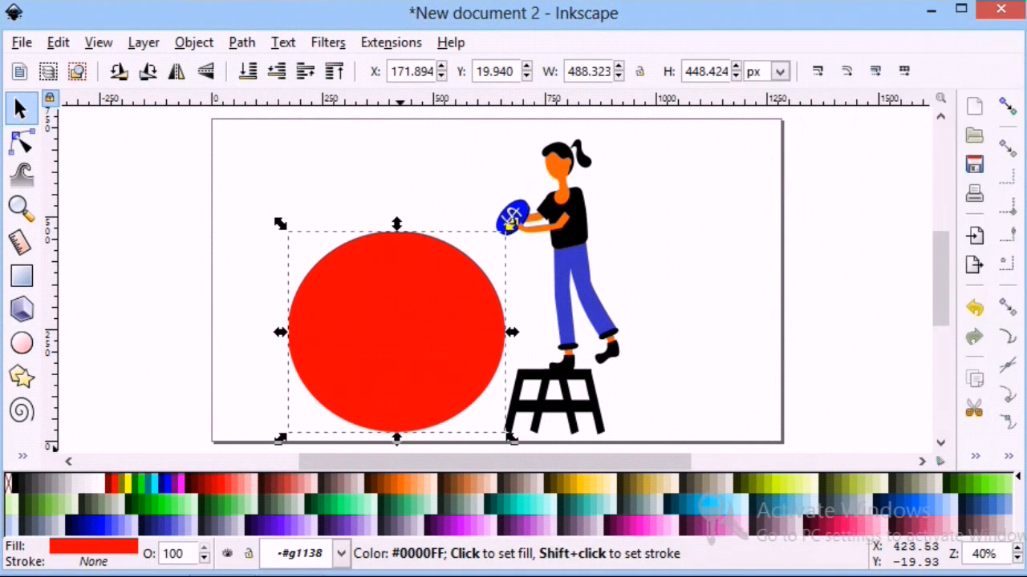
# Step: Fill the large ellipse with the coin's blue and nudge it slightly upward
pyautogui.click(510, 221)
pyautogui.click(181, 301)
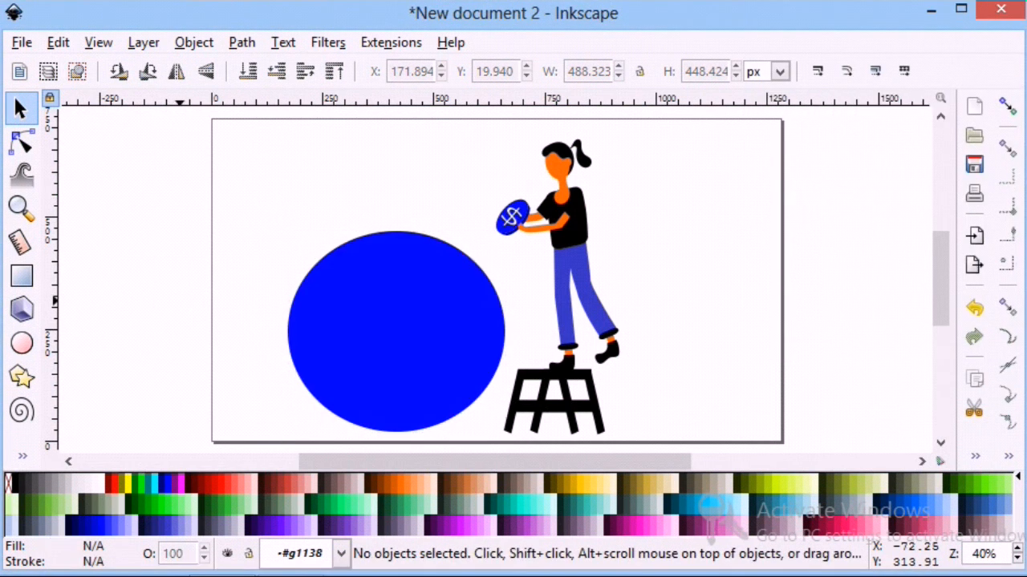
pyautogui.scroll(-1, 252, 326)
pyautogui.click(387, 319)
pyautogui.moveTo(387, 319); pyautogui.dragTo(386, 312)
pyautogui.click(184, 295)
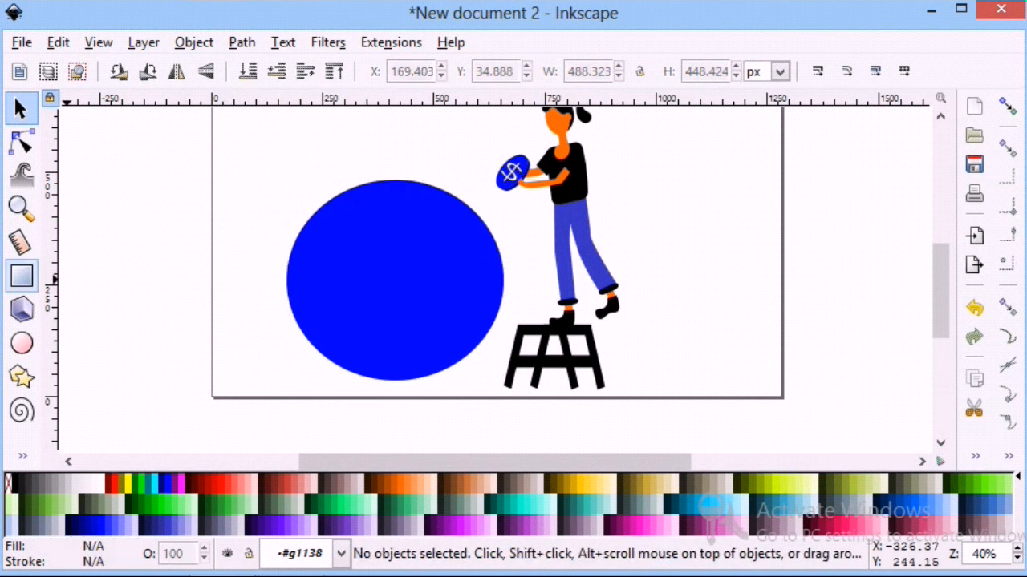
# Step: Draw a blue rectangle about 100 by 130 px with 100% opacity beside the large ellipse's lower left
pyautogui.click(22, 276)
pyautogui.moveTo(237, 332); pyautogui.dragTo(282, 389)
pyautogui.doubleClick(171, 553)
pyautogui.write('100')
pyautogui.click(154, 296)
pyautogui.click(22, 108)
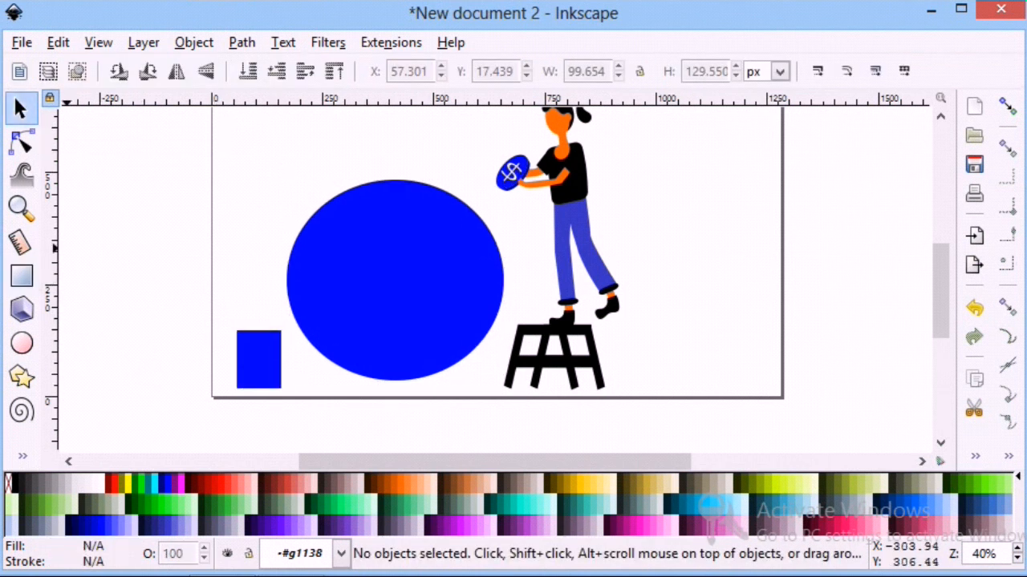
# Step: Place the blue rectangle under the ellipse's lower left as a slanted leg, about 140 by 120 px
pyautogui.moveTo(264, 353); pyautogui.dragTo(335, 348)
pyautogui.click(183, 312)
pyautogui.click(330, 366)
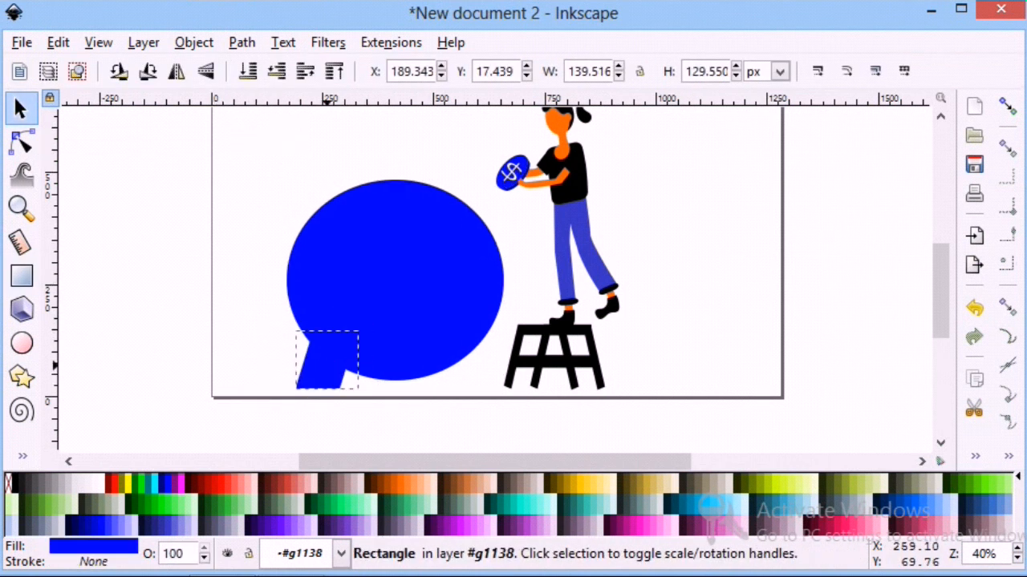
pyautogui.click(330, 377)
pyautogui.click(269, 350)
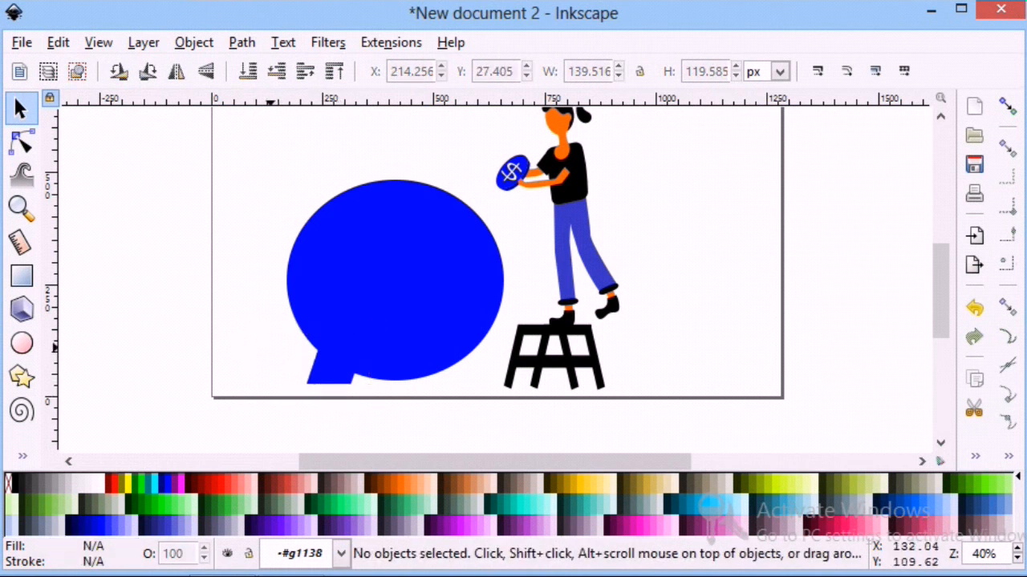
# Step: Duplicate the slanted blue leg, flip the copy horizontally and place it under the ellipse's lower right
pyautogui.rightClick(330, 368)
pyautogui.click(366, 101)
pyautogui.moveTo(338, 366); pyautogui.dragTo(450, 372)
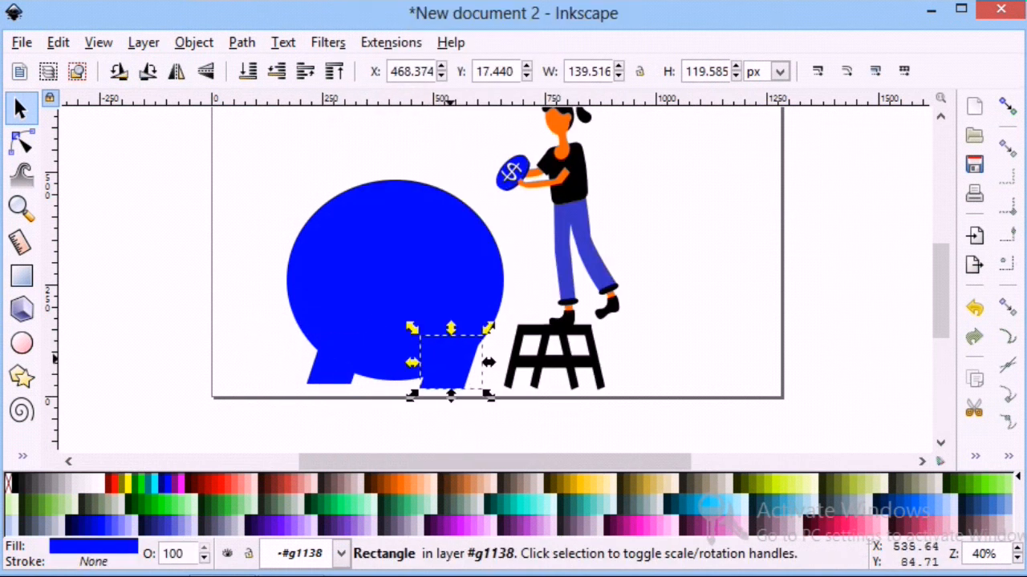
pyautogui.click(653, 330)
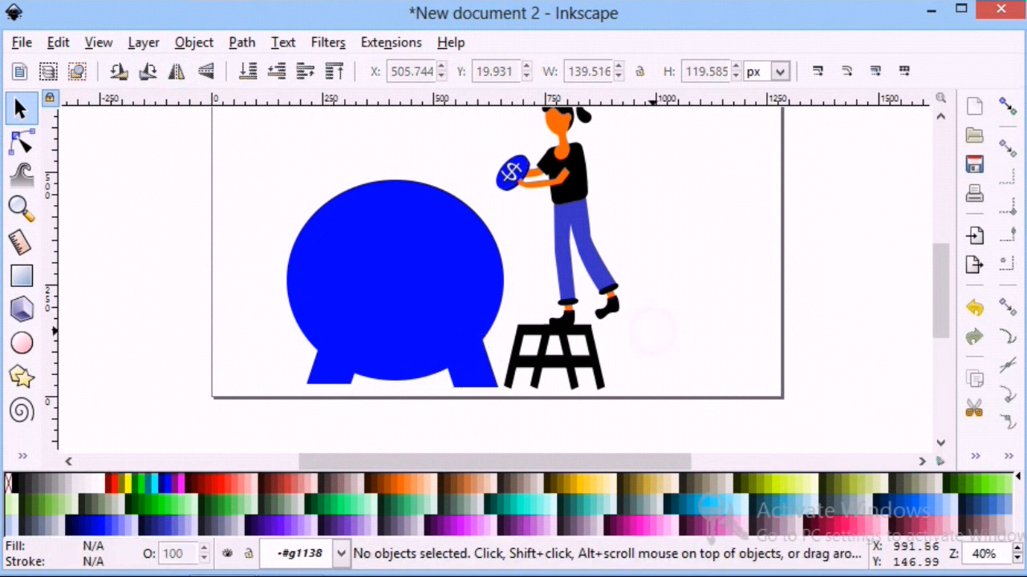
pyautogui.moveTo(466, 373); pyautogui.dragTo(463, 374)
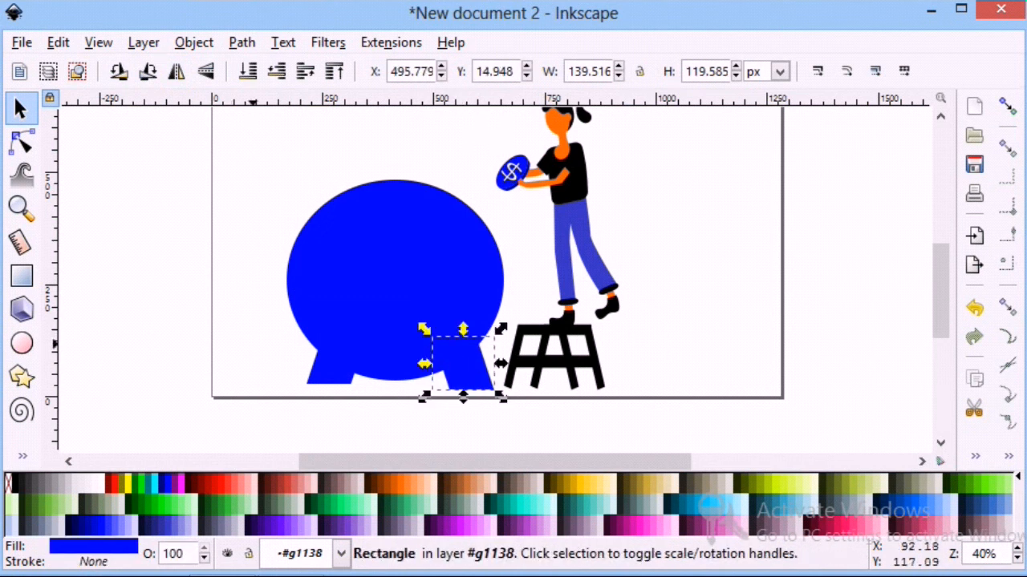
pyautogui.click(239, 343)
# Step: Duplicate the left blue leg and move the copy outward and up as a back leg
pyautogui.click(323, 369)
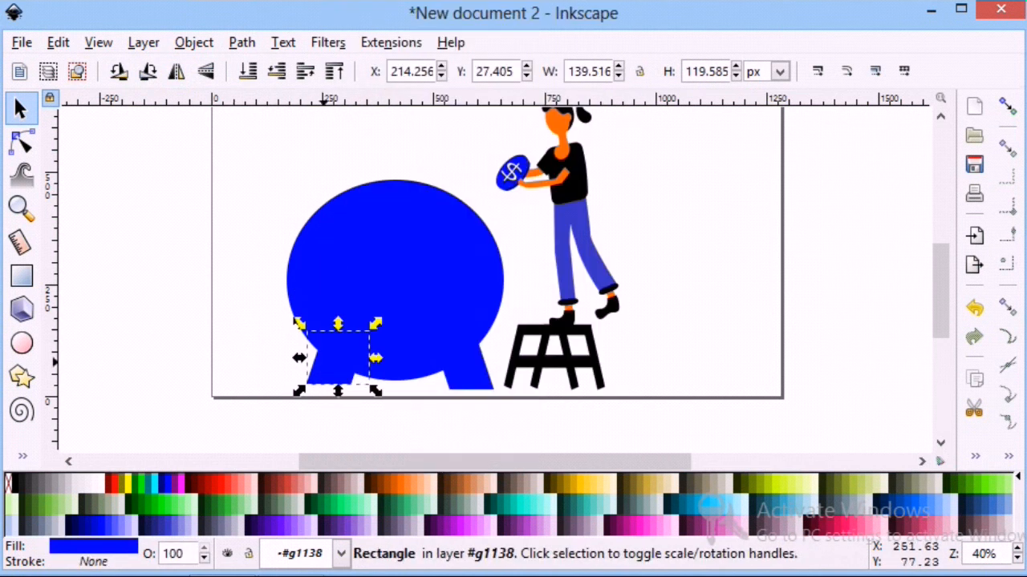
pyautogui.click(215, 363)
pyautogui.click(298, 346)
pyautogui.moveTo(267, 342); pyautogui.dragTo(273, 342)
pyautogui.press('Escape')
# Step: Try to rotate the back leg copy, and undo the rotation
pyautogui.click(294, 343)
pyautogui.click(294, 343)
pyautogui.moveTo(343, 307); pyautogui.dragTo(345, 315)
pyautogui.hotkey('ctrl', 'z')
# Step: Narrow the front left leg to about 132 px so a gap separates it from the back leg
pyautogui.click(242, 334)
pyautogui.click(294, 347)
pyautogui.click(332, 377)
pyautogui.moveTo(301, 357); pyautogui.dragTo(331, 341)
# Step: Rotate the back leg outward so that it slants more than the front left leg
pyautogui.click(295, 345)
pyautogui.click(291, 345)
pyautogui.moveTo(333, 306); pyautogui.dragTo(327, 323)
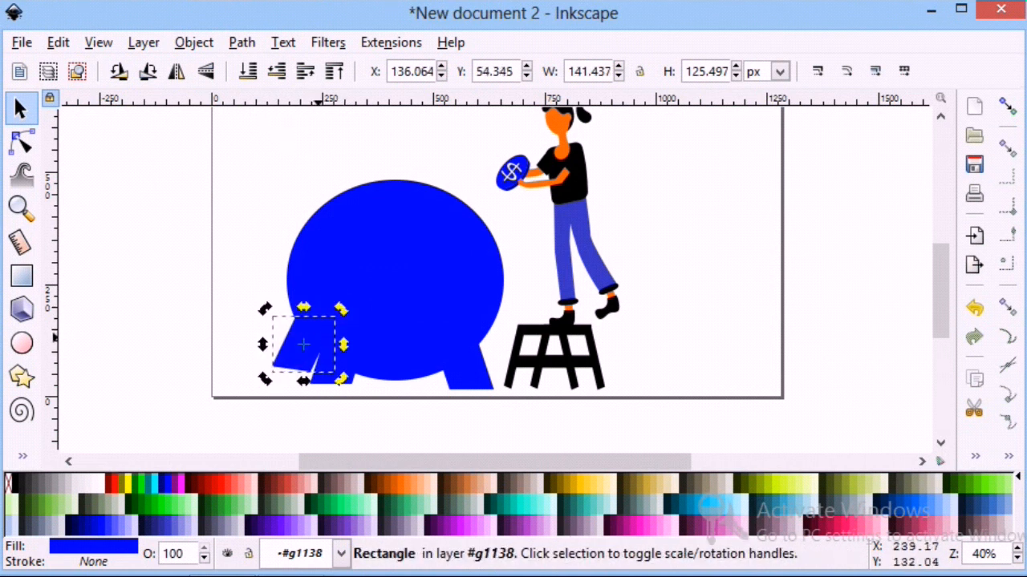
pyautogui.click(219, 351)
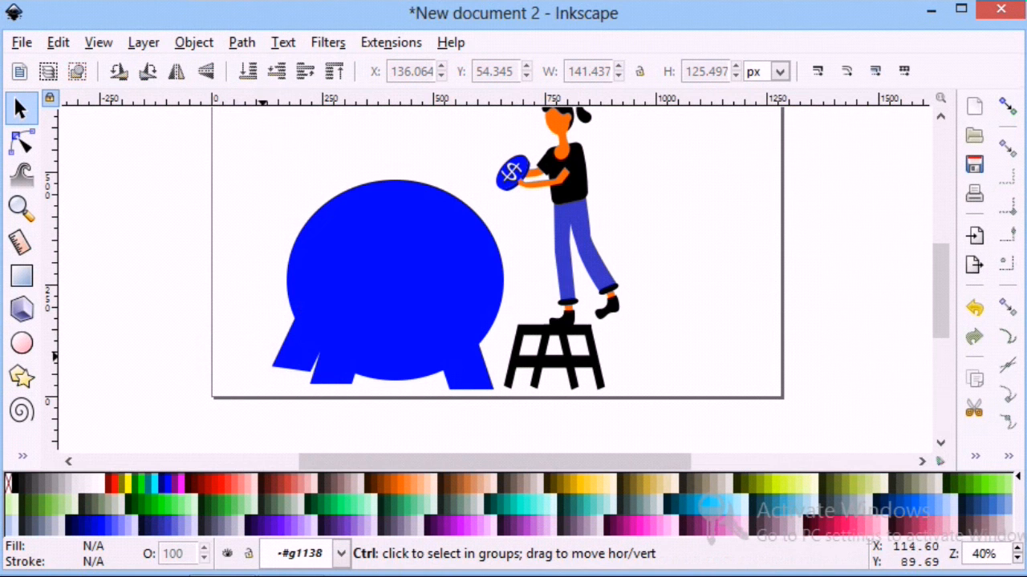
# Step: Narrow the tilted back leg to about 133 px
pyautogui.click(299, 351)
pyautogui.moveTo(303, 378); pyautogui.dragTo(306, 377)
pyautogui.click(215, 332)
pyautogui.click(289, 353)
pyautogui.click(263, 350)
# Step: Lower the back leg to the bottom of the stack and fill it with the darker blue #0000D4
pyautogui.click(290, 347)
pyautogui.click(161, 484)
pyautogui.click(241, 353)
pyautogui.click(287, 342)
pyautogui.click(248, 71)
pyautogui.click(146, 267)
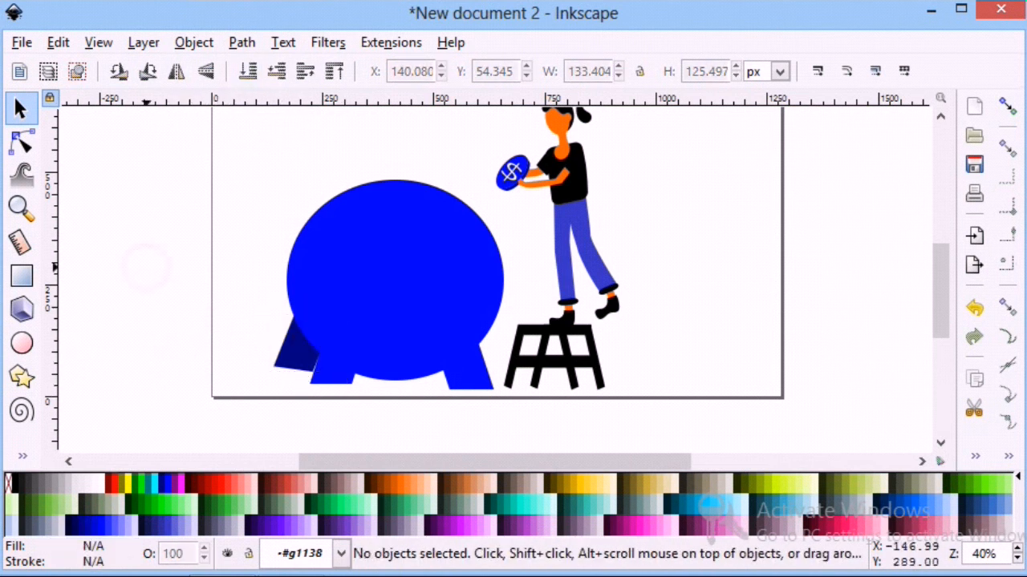
pyautogui.click(282, 365)
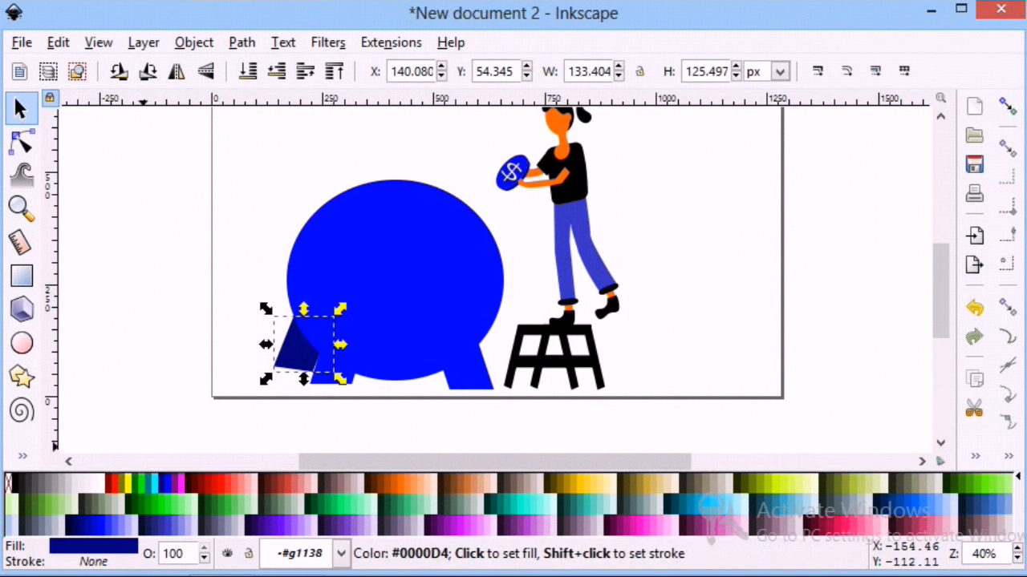
pyautogui.click(122, 376)
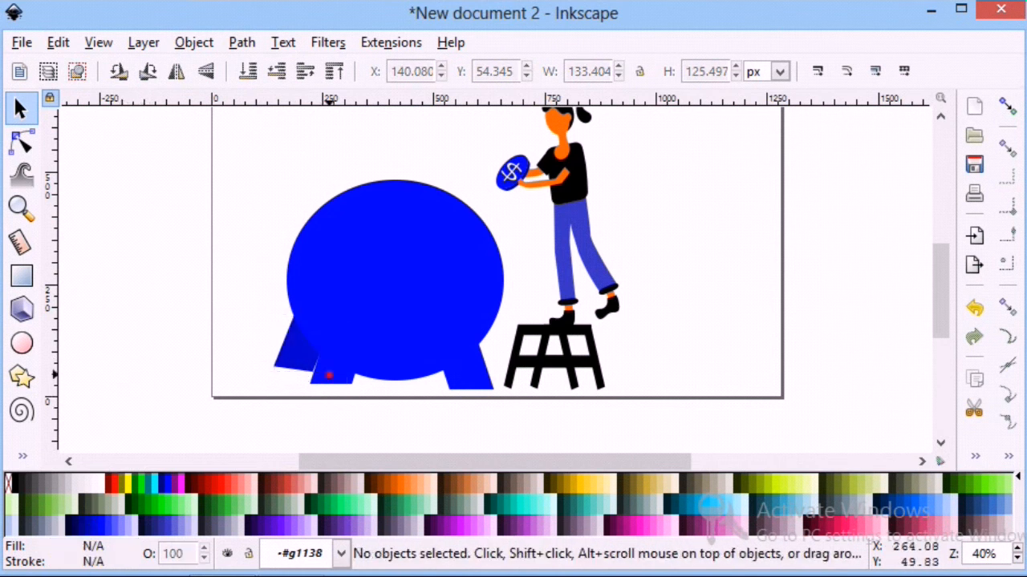
# Step: Convert the front left leg to a path
pyautogui.click(329, 376)
pyautogui.click(21, 142)
pyautogui.click(241, 43)
pyautogui.click(240, 69)
pyautogui.click(153, 336)
# Step: Enlarge the front left leg to about 142 by 127 px, extending it downward
pyautogui.click(316, 361)
pyautogui.click(345, 377)
pyautogui.click(20, 108)
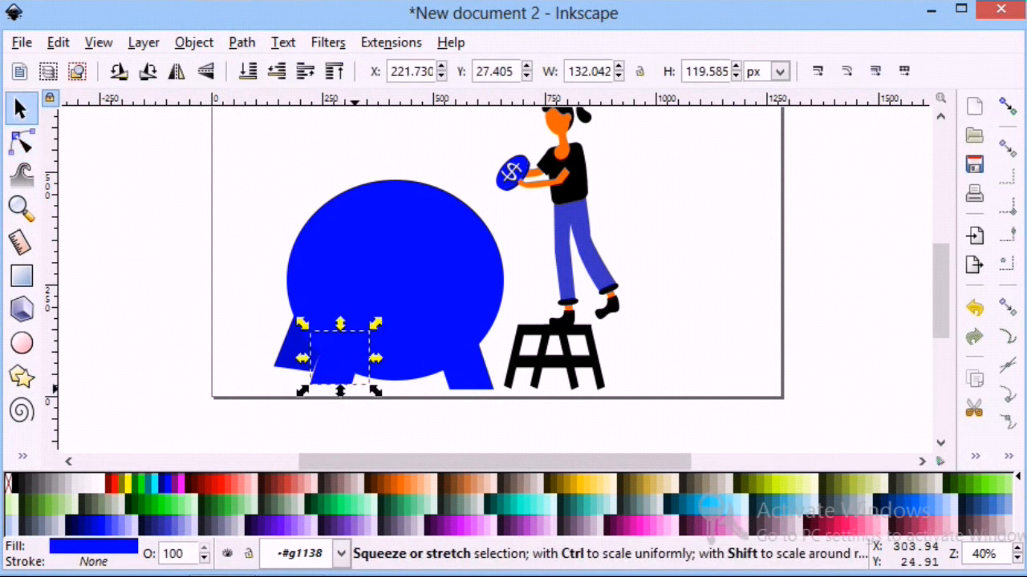
pyautogui.moveTo(375, 359); pyautogui.dragTo(378, 359)
pyautogui.click(145, 353)
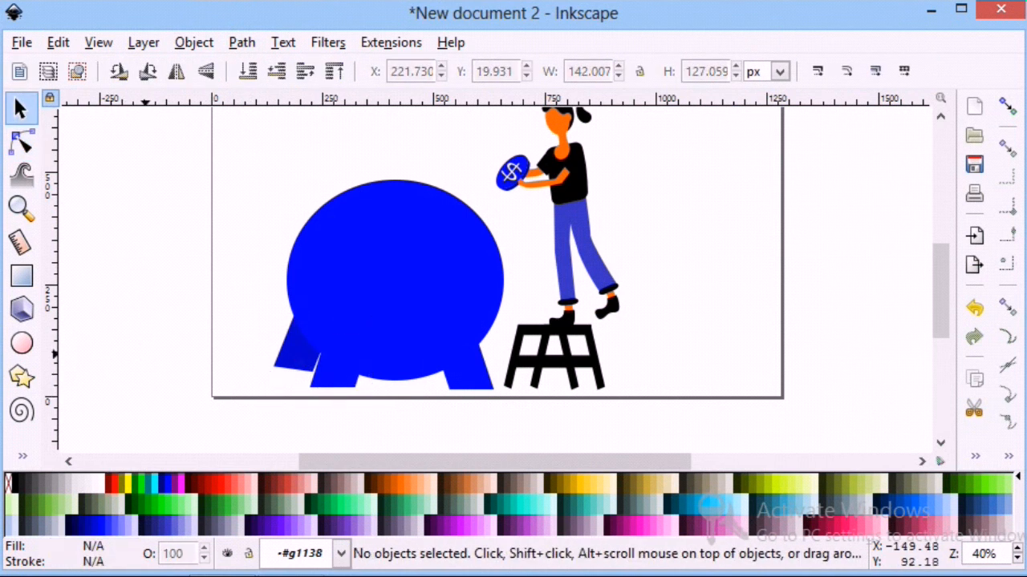
# Step: Convert the darker blue back leg to a path
pyautogui.click(304, 358)
pyautogui.click(241, 43)
pyautogui.click(293, 69)
pyautogui.click(176, 321)
pyautogui.click(300, 350)
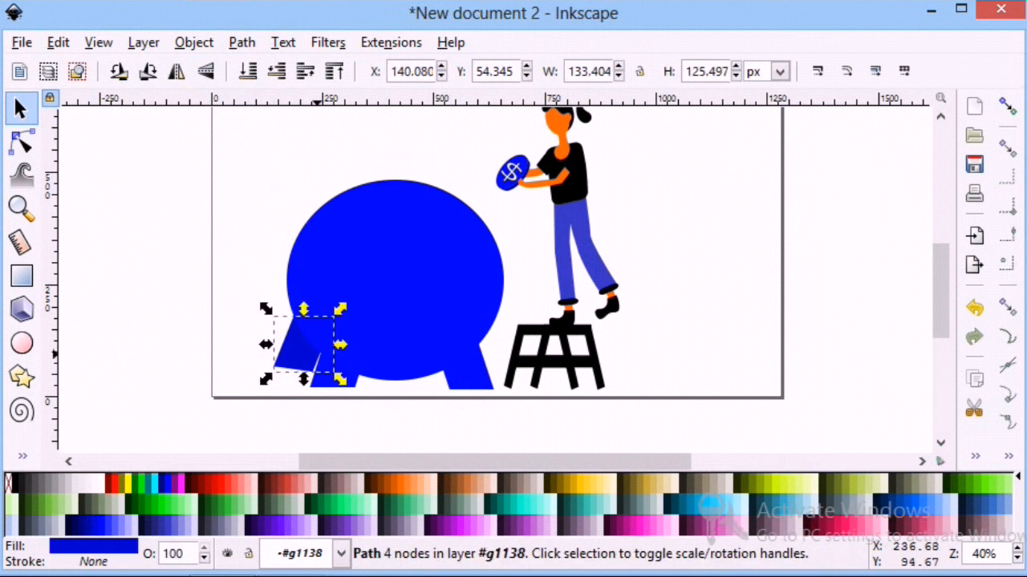
# Step: Move the back leg's lower outer node outward and down to level its foot
pyautogui.click(23, 142)
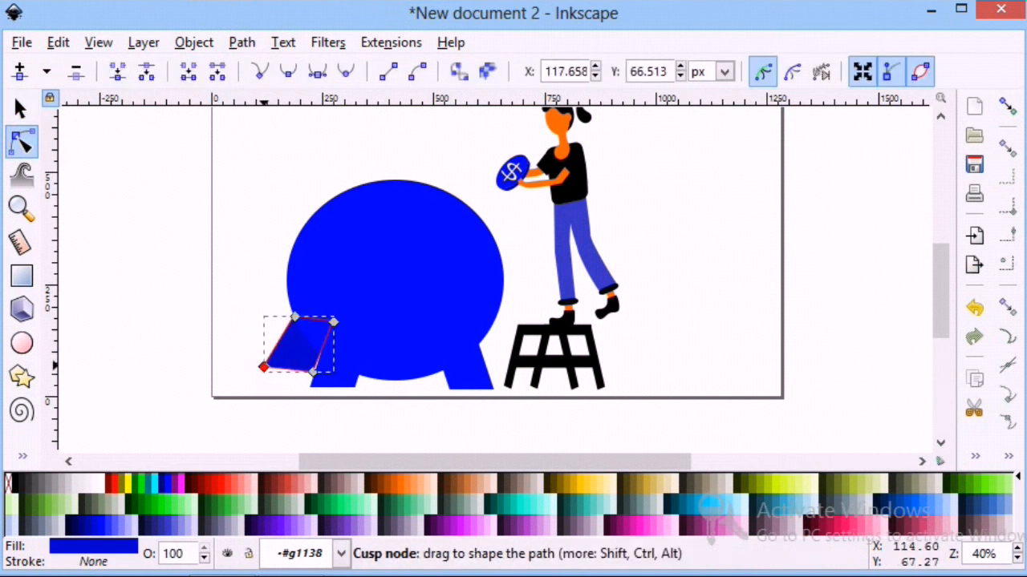
pyautogui.click(269, 368)
pyautogui.moveTo(264, 366); pyautogui.dragTo(269, 374)
pyautogui.click(269, 370)
pyautogui.click(268, 372)
pyautogui.click(247, 367)
pyautogui.click(247, 366)
pyautogui.scroll(-2, 201, 337)
pyautogui.scroll(2, 185, 322)
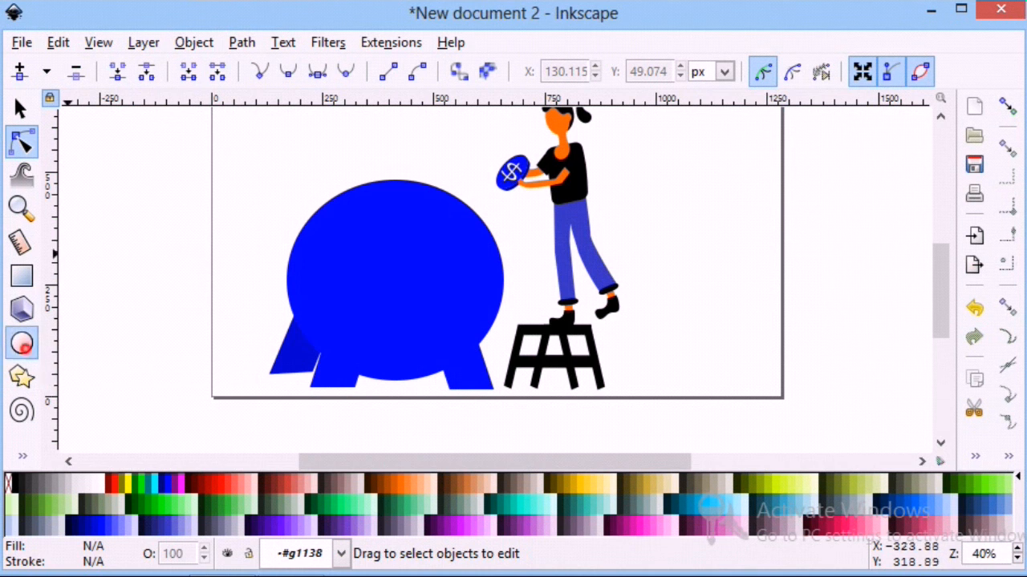
# Step: Draw an ellipse about 152 by 127 px on the blue body as a snout, and remove its stroke
pyautogui.press('e')
pyautogui.moveTo(374, 261); pyautogui.dragTo(439, 317)
pyautogui.press('s')
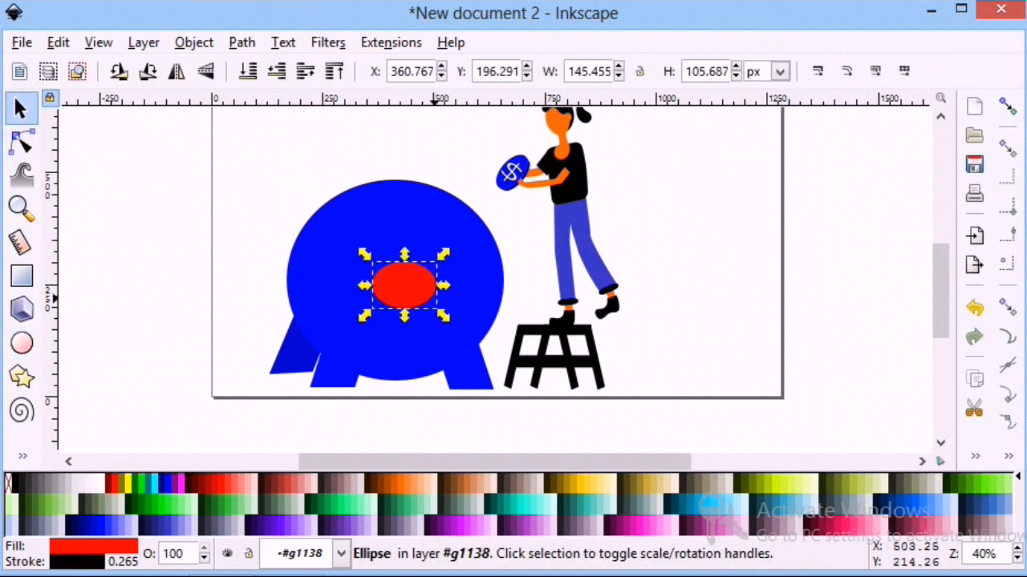
pyautogui.moveTo(418, 283); pyautogui.dragTo(417, 282)
pyautogui.click(77, 562)
pyautogui.click(783, 69)
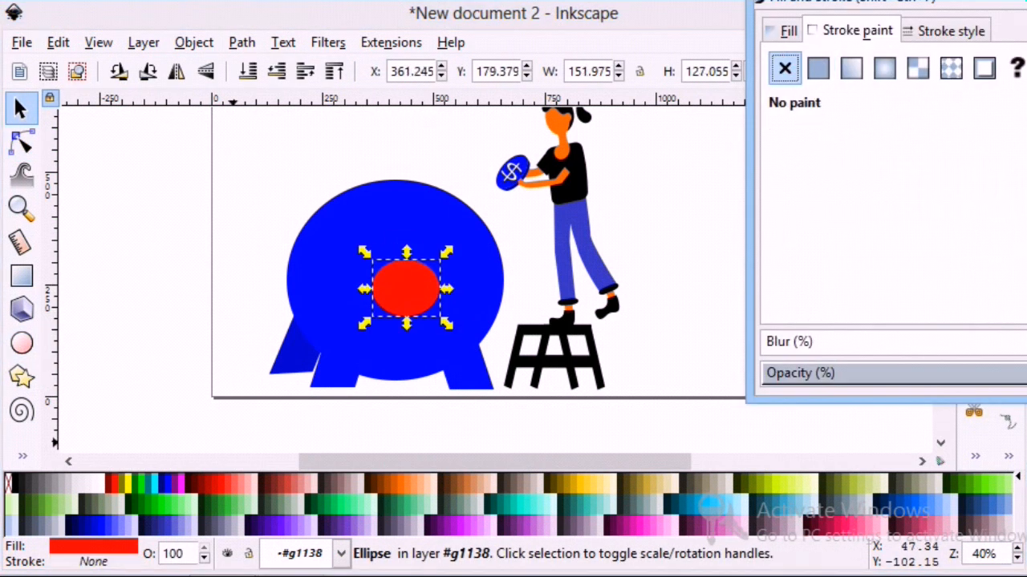
pyautogui.click(1009, 5)
# Step: Fill the snout ellipse with gray
pyautogui.click(44, 484)
pyautogui.click(131, 339)
pyautogui.press('e')
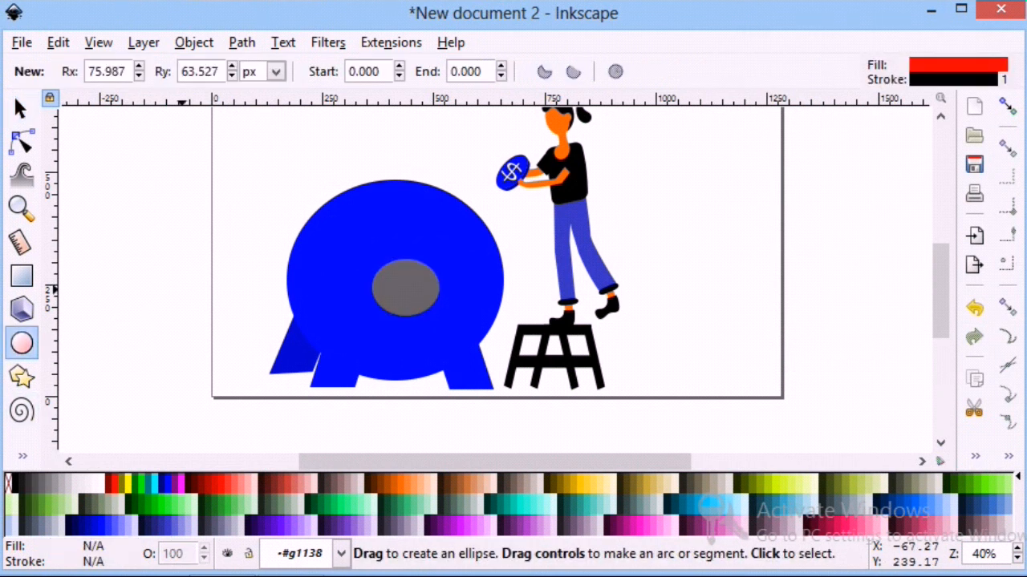
pyautogui.click(19, 108)
# Step: Duplicate the snout ellipse, shrink the copy to a narrow upright nostril and fill it near-black
pyautogui.rightClick(412, 288)
pyautogui.click(465, 100)
pyautogui.moveTo(444, 256); pyautogui.dragTo(410, 275)
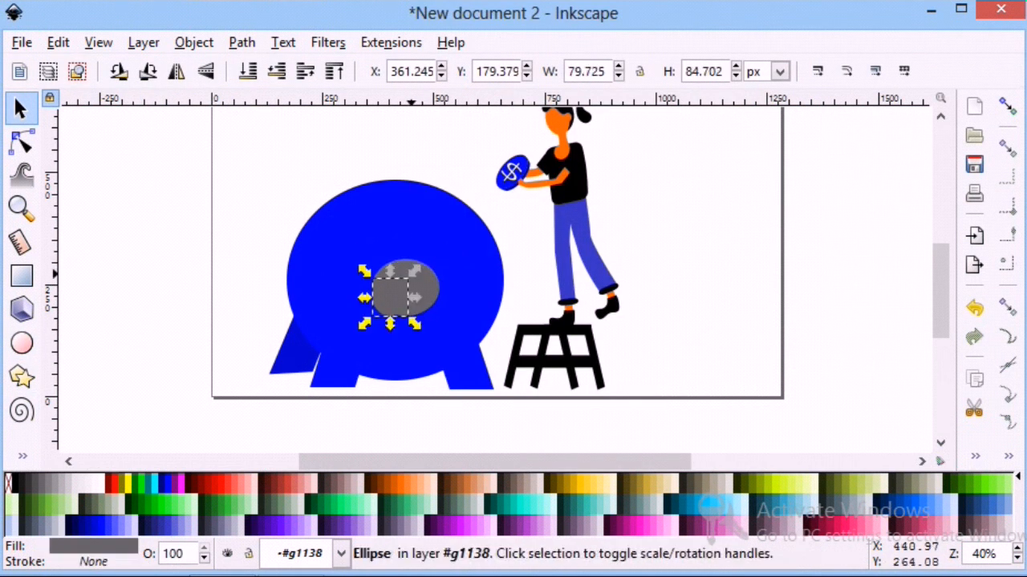
pyautogui.click(16, 484)
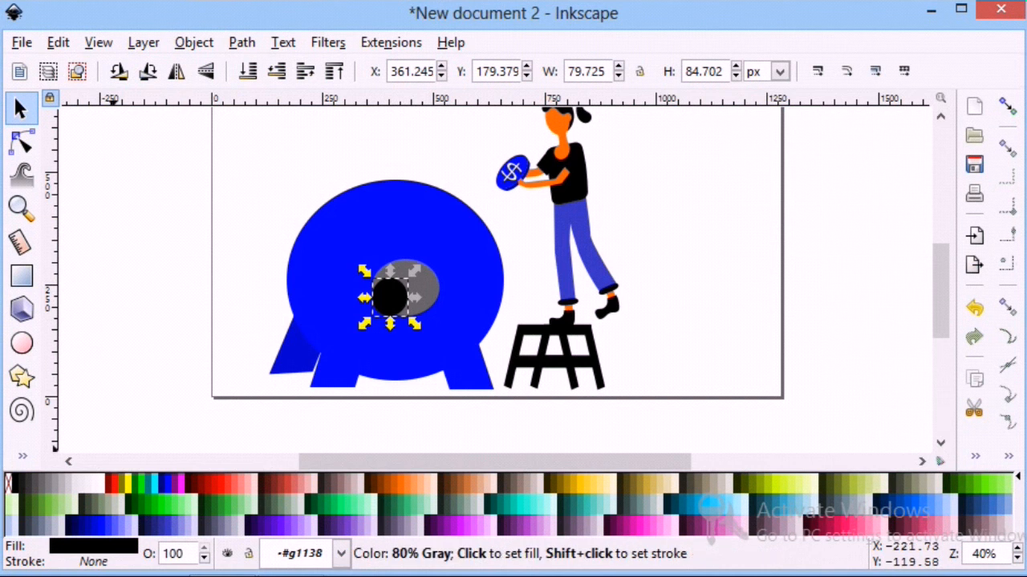
pyautogui.moveTo(365, 323); pyautogui.dragTo(391, 290)
pyautogui.click(198, 265)
# Step: Duplicate the nostril and set the pair side by side on the snout, about 45 by 62 px each
pyautogui.rightClick(390, 287)
pyautogui.click(441, 100)
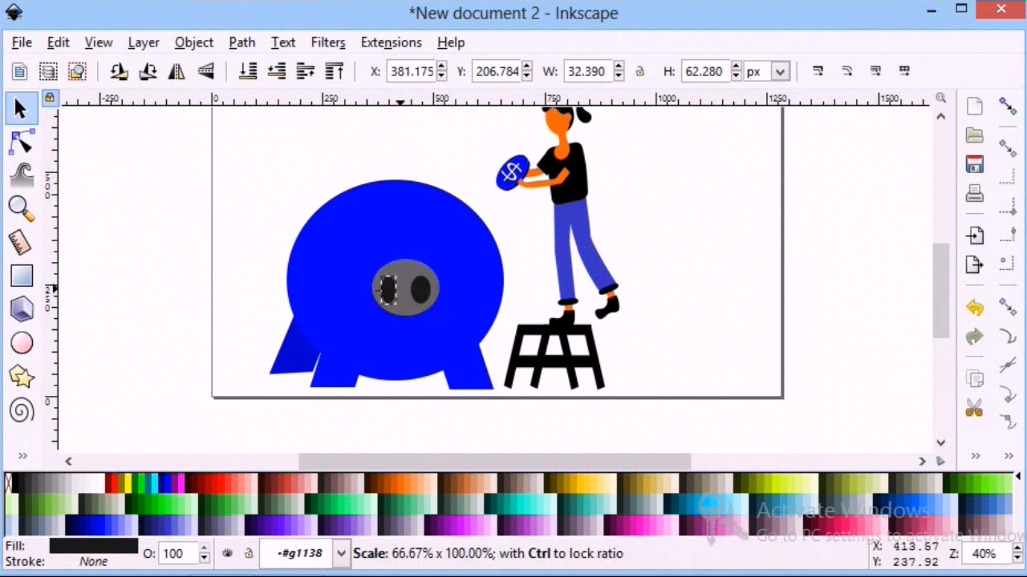
pyautogui.click(659, 302)
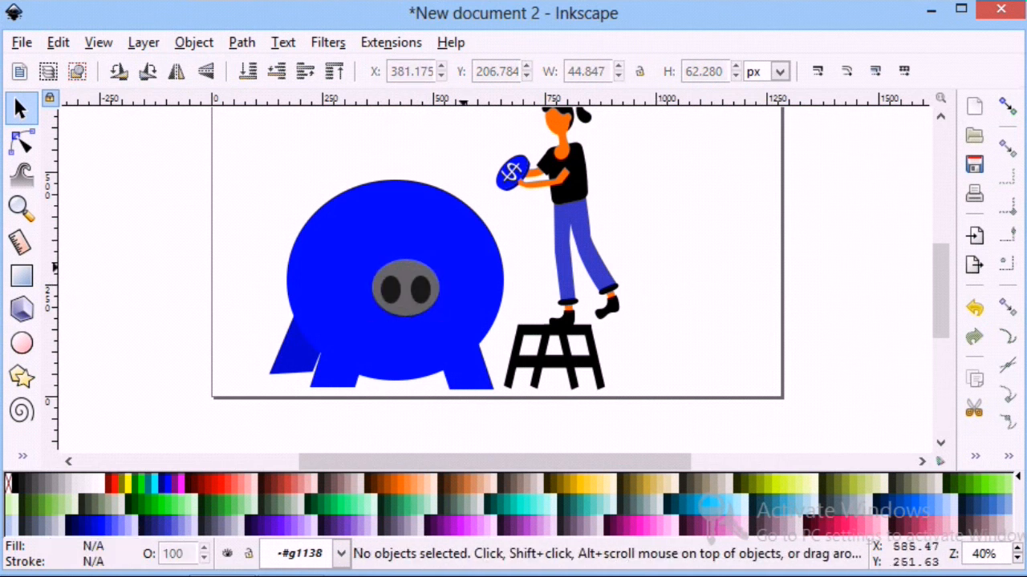
# Step: Duplicate the nostril twice and place the copies above the snout as the pig's two eyes
pyautogui.rightClick(394, 289)
pyautogui.click(433, 98)
pyautogui.moveTo(388, 291); pyautogui.dragTo(452, 238)
pyautogui.rightClick(354, 241)
pyautogui.click(418, 259)
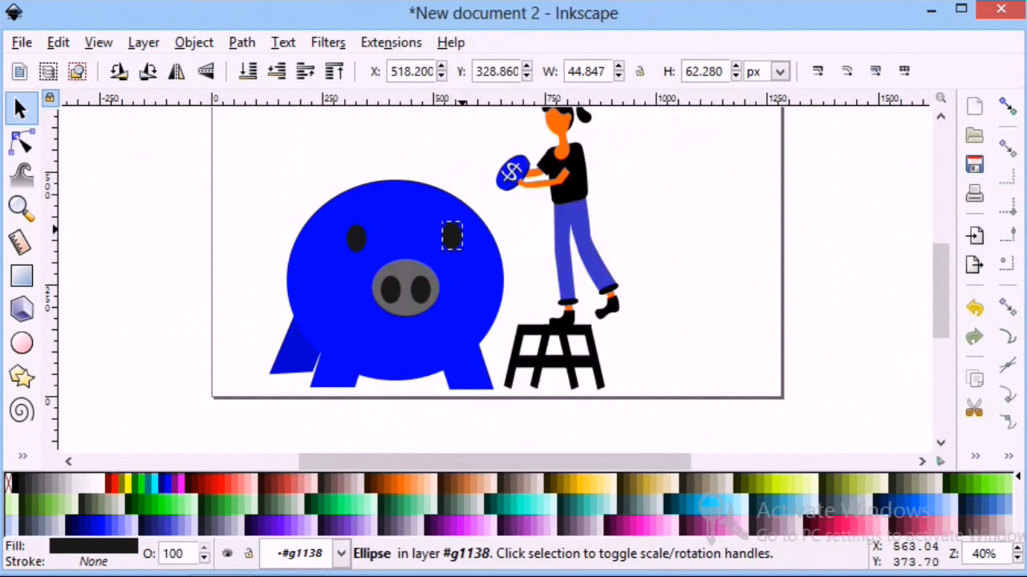
pyautogui.scroll(1, 140, 264)
pyautogui.click(139, 264)
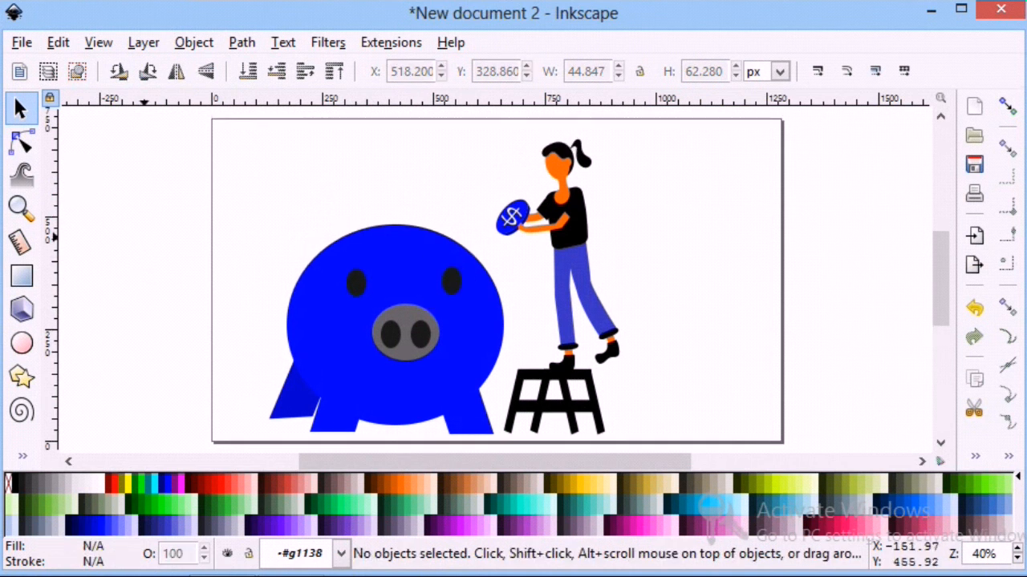
pyautogui.click(16, 278)
pyautogui.moveTo(166, 221); pyautogui.dragTo(223, 272)
pyautogui.click(22, 142)
pyautogui.click(194, 42)
pyautogui.moveTo(243, 43)
pyautogui.click(273, 64)
pyautogui.moveTo(223, 221); pyautogui.dragTo(139, 242)
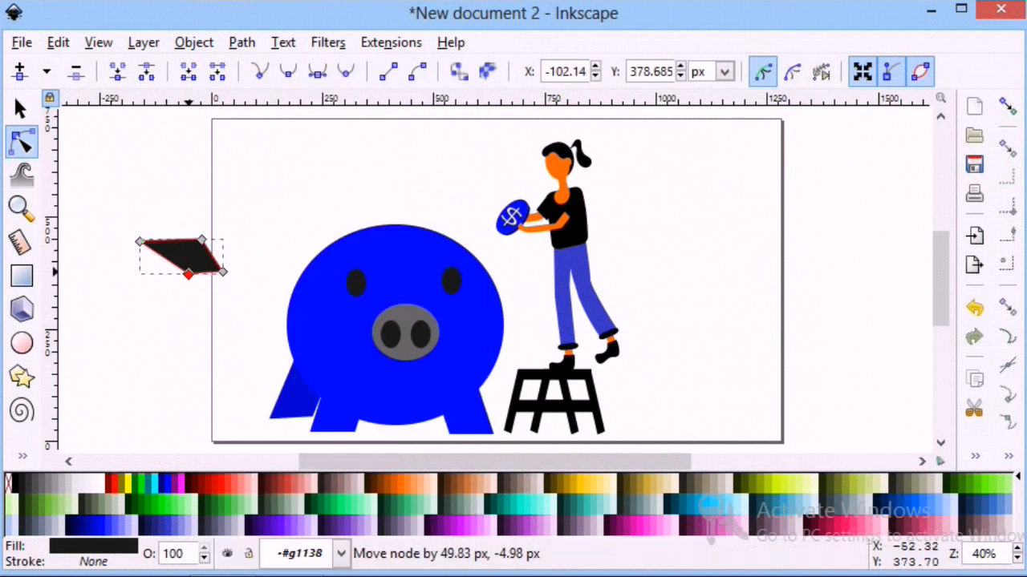
pyautogui.click(20, 108)
pyautogui.press('Delete')
# Step: Draw a closed black triangle with the Pen tool in the empty area beside the pig and open it for node editing
pyautogui.click(22, 457)
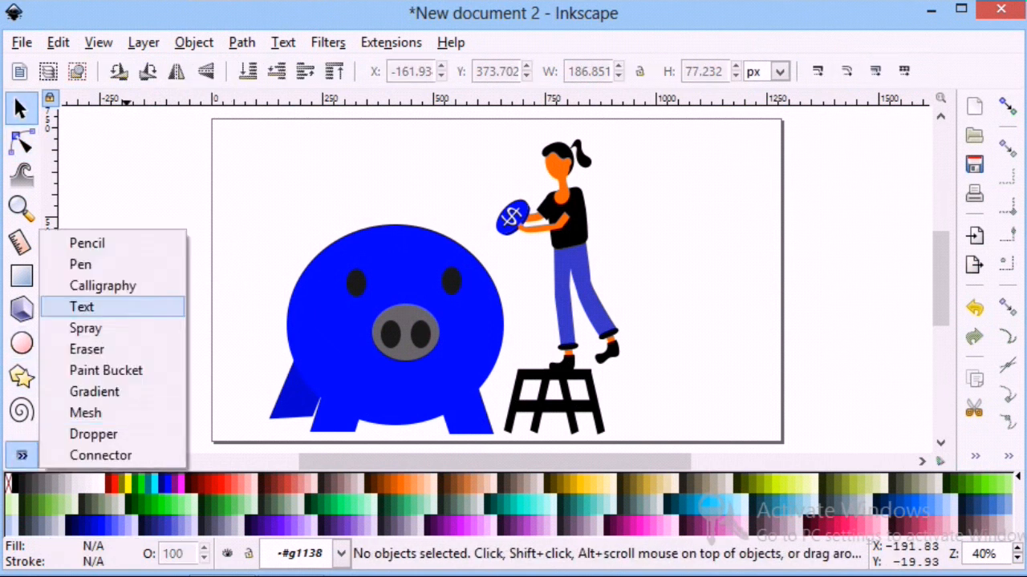
pyautogui.click(80, 264)
pyautogui.click(128, 254)
pyautogui.click(128, 255)
pyautogui.click(20, 108)
pyautogui.click(22, 142)
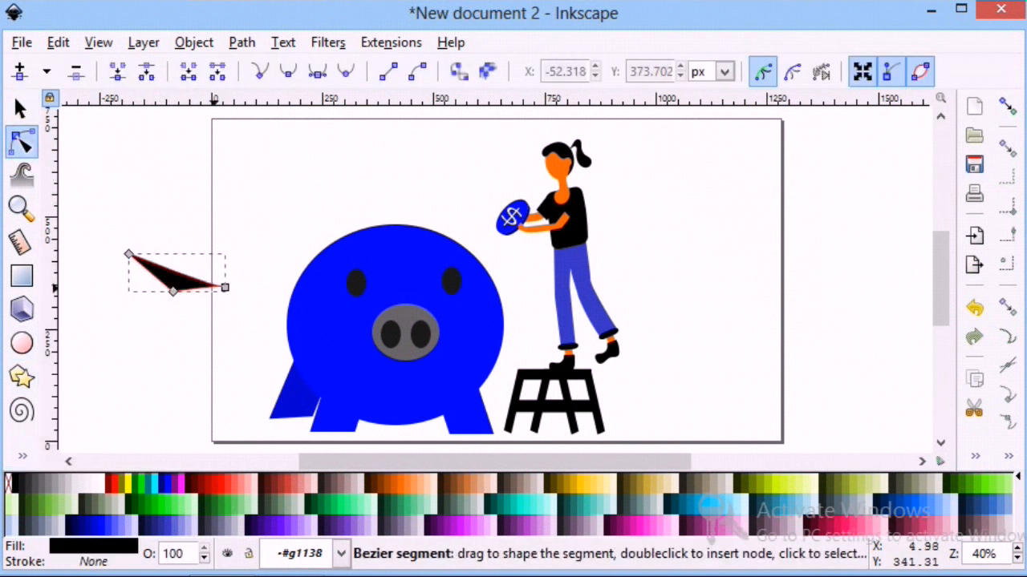
# Step: Curve the black triangle's edge and place it at the top of the pig's head as a coin slot about 154 by 46 px
pyautogui.moveTo(185, 261); pyautogui.dragTo(184, 258)
pyautogui.moveTo(172, 292); pyautogui.dragTo(417, 254)
pyautogui.doubleClick(150, 325)
pyautogui.click(20, 108)
pyautogui.click(198, 283)
pyautogui.moveTo(340, 217); pyautogui.dragTo(357, 228)
pyautogui.moveTo(357, 270); pyautogui.dragTo(439, 230)
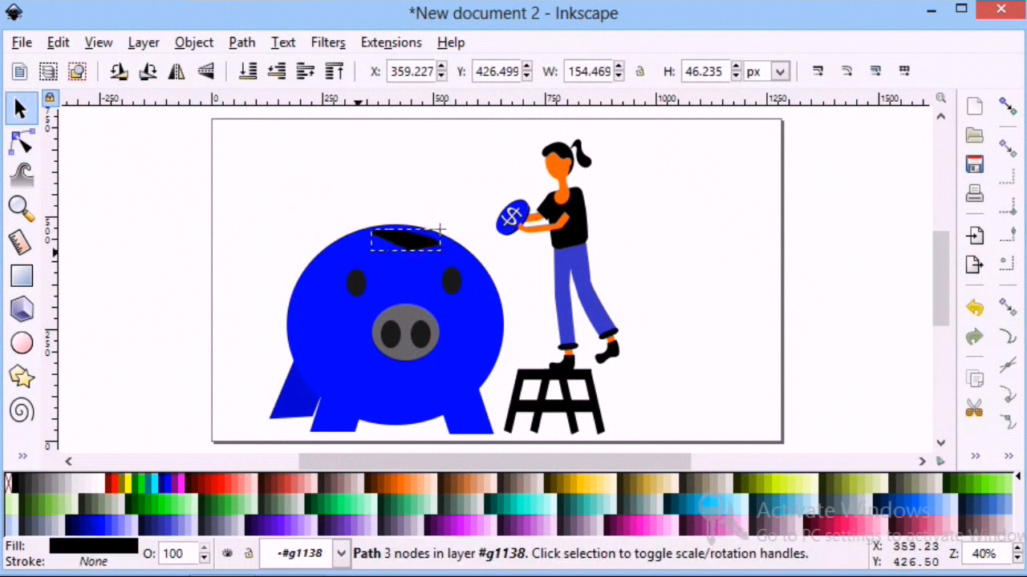
pyautogui.moveTo(365, 258); pyautogui.dragTo(372, 256)
# Step: Fill the coin slot with mid grey and move it closer to the head's top edge, about 146 by 38 px
pyautogui.click(331, 205)
pyautogui.click(50, 483)
pyautogui.click(93, 343)
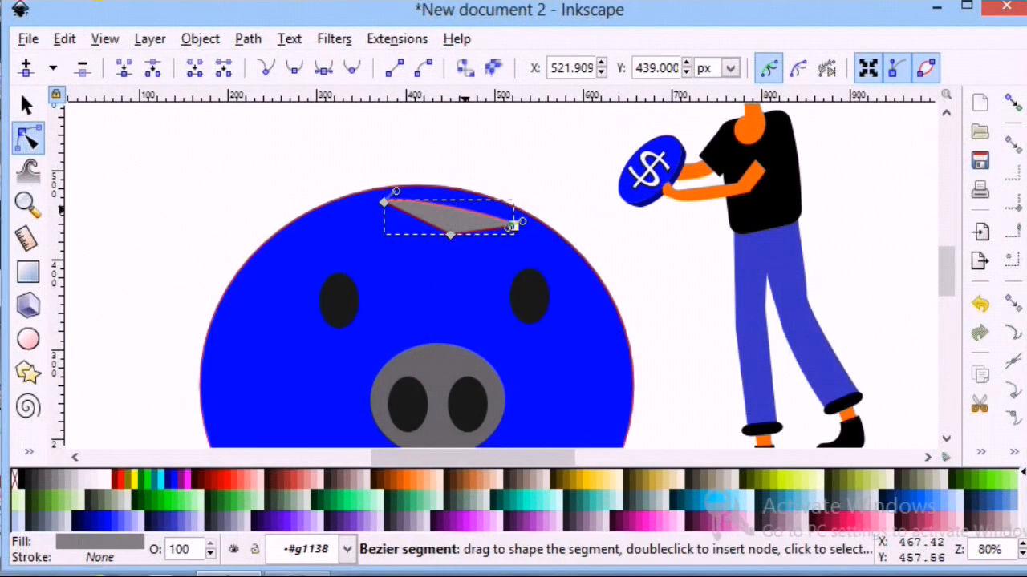
pyautogui.press('s')
pyautogui.moveTo(440, 212); pyautogui.dragTo(434, 205)
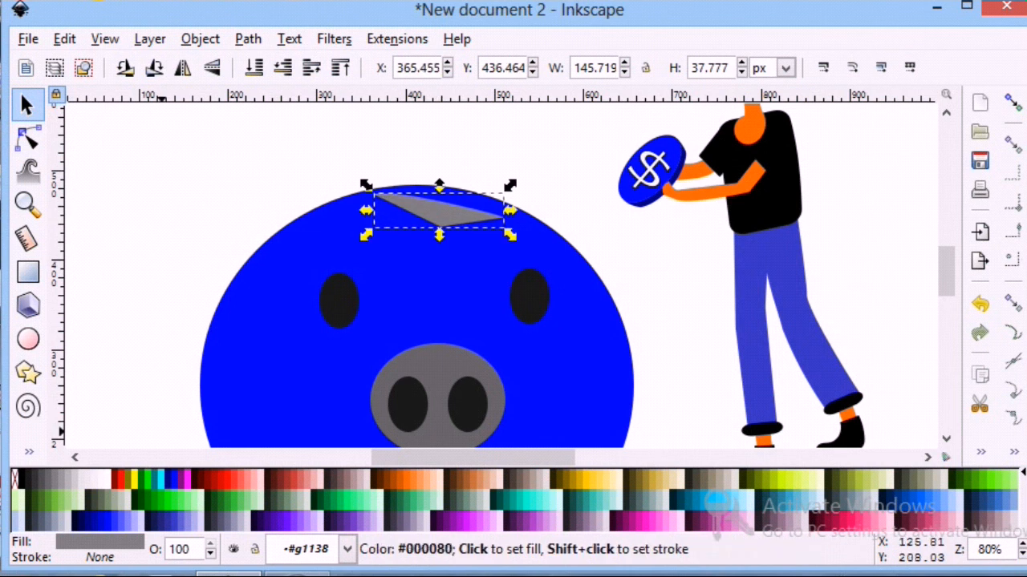
# Step: Fill the coin slot with dark grey
pyautogui.click(66, 483)
pyautogui.click(43, 482)
pyautogui.click(144, 288)
pyautogui.scroll(1, 144, 288)
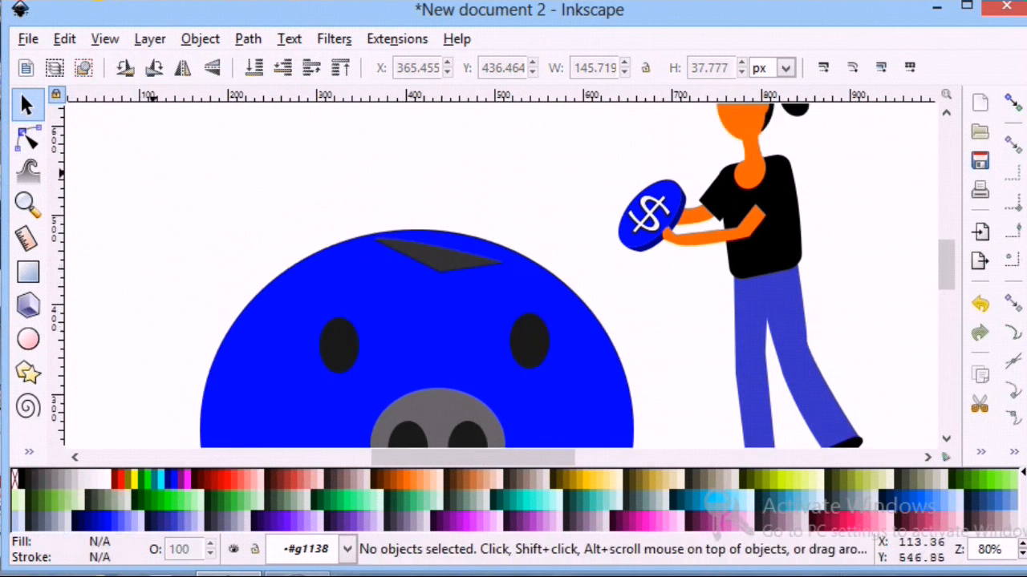
# Step: Adjust the coin slot's three corner nodes to a flatter, longer shape about 153 by 31 px
pyautogui.click(29, 138)
pyautogui.click(456, 249)
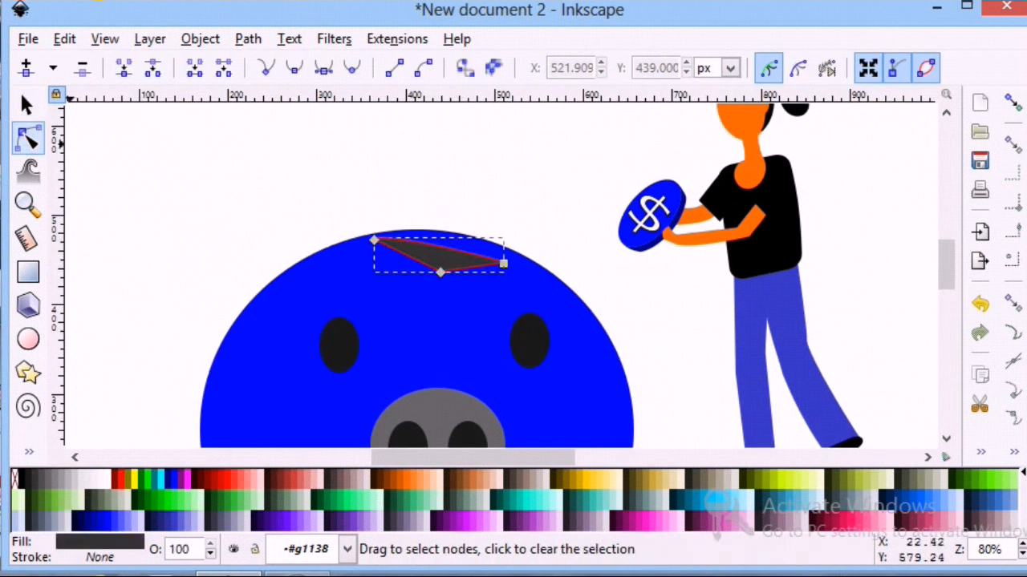
pyautogui.click(453, 253)
pyautogui.moveTo(374, 239); pyautogui.dragTo(371, 245)
pyautogui.moveTo(501, 268); pyautogui.dragTo(511, 263)
pyautogui.moveTo(449, 273); pyautogui.dragTo(452, 266)
pyautogui.click(441, 178)
pyautogui.click(27, 205)
pyautogui.click(54, 68)
pyautogui.click(55, 68)
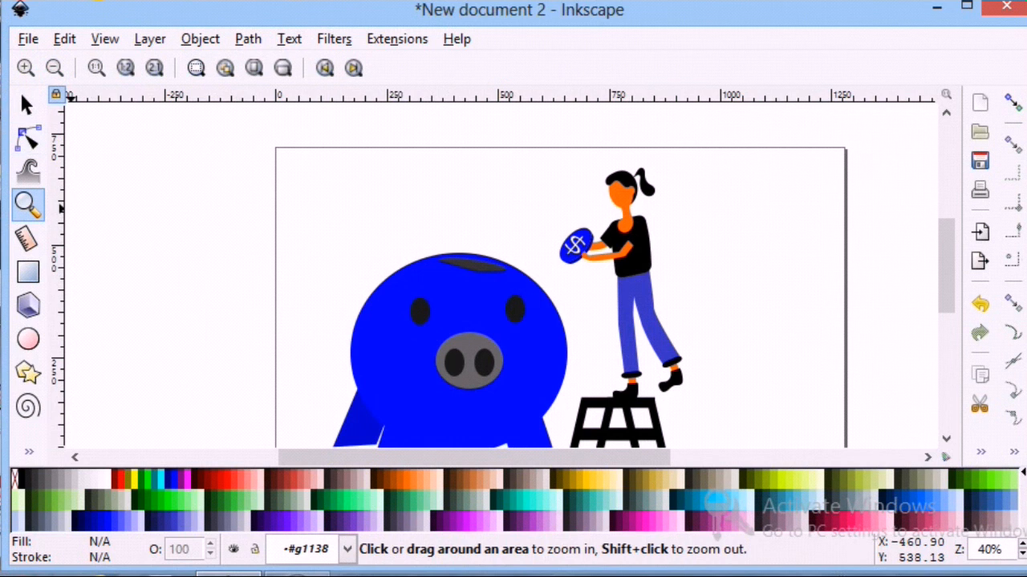
# Step: Recolour the coin slot with a lighter grey
pyautogui.click(28, 105)
pyautogui.click(474, 265)
pyautogui.click(53, 480)
pyautogui.click(169, 332)
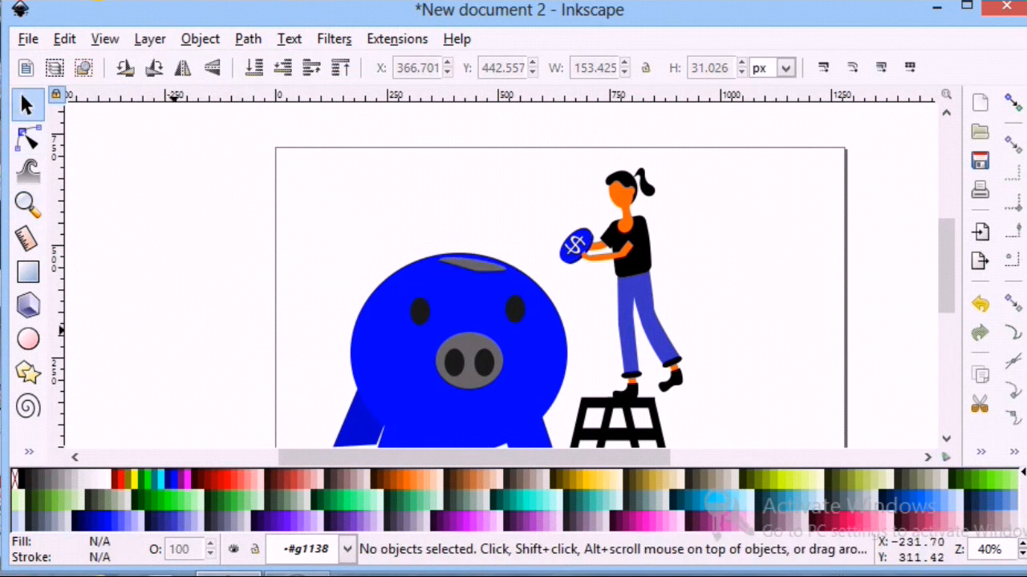
# Step: Pull the coin slot's right-hand tip node inward and down so the slot spans about 155 by 30 px
pyautogui.click(27, 205)
pyautogui.click(26, 68)
pyautogui.click(26, 68)
pyautogui.click(28, 138)
pyautogui.click(489, 270)
pyautogui.click(513, 278)
pyautogui.moveTo(533, 267); pyautogui.dragTo(514, 276)
pyautogui.click(534, 187)
pyautogui.click(28, 205)
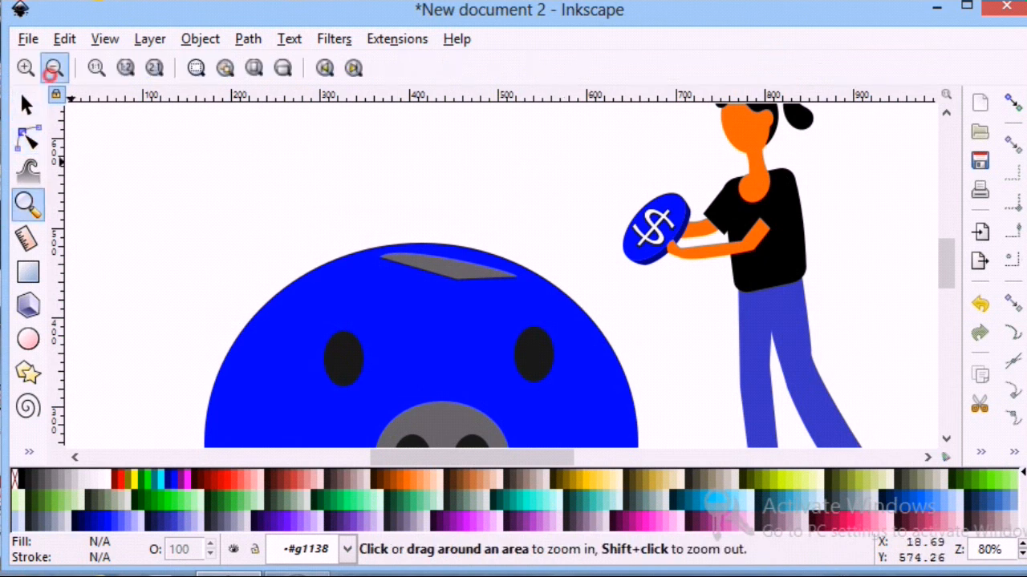
pyautogui.click(54, 68)
pyautogui.click(54, 68)
pyautogui.scroll(1, 251, 297)
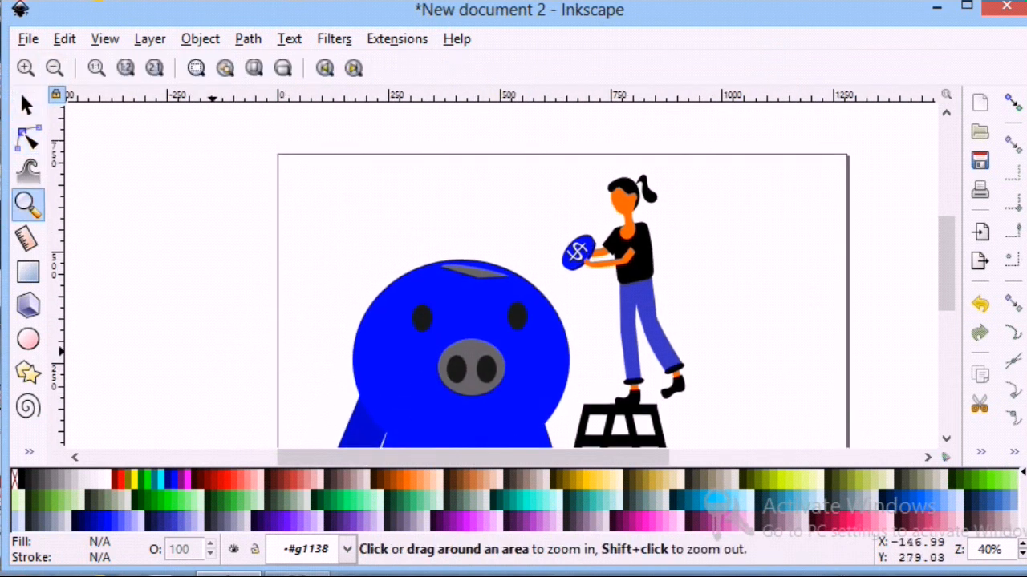
pyautogui.click(646, 290)
pyautogui.click(54, 68)
pyautogui.click(55, 68)
pyautogui.click(29, 452)
pyautogui.click(89, 259)
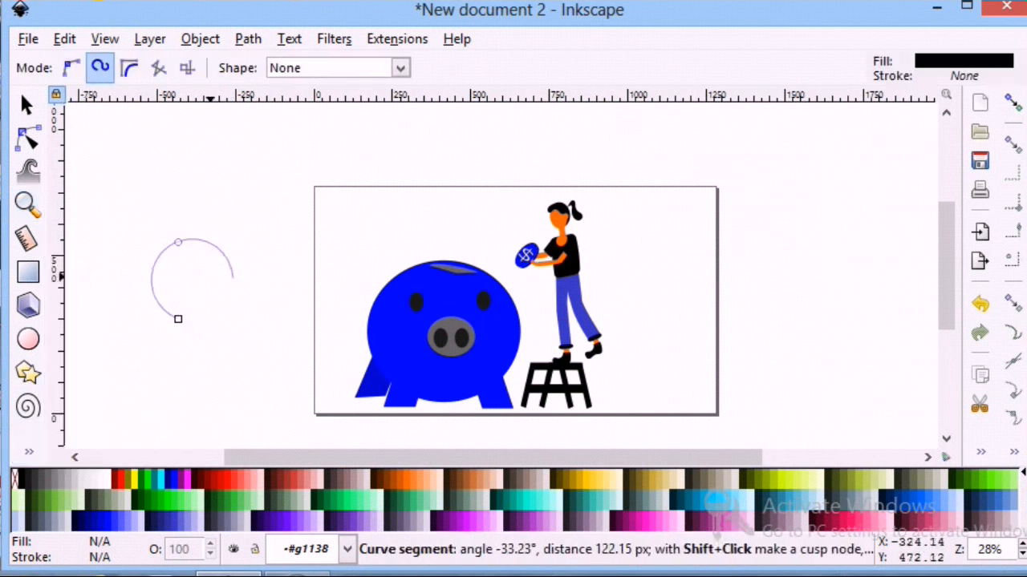
pyautogui.doubleClick(239, 307)
pyautogui.click(29, 105)
pyautogui.moveTo(250, 280); pyautogui.dragTo(212, 281)
pyautogui.click(28, 138)
pyautogui.moveTo(169, 243)
pyautogui.mouseDown()
pyautogui.moveTo(151, 219)
pyautogui.moveTo(176, 280)
pyautogui.moveTo(175, 249)
pyautogui.mouseUp()
pyautogui.click(28, 105)
pyautogui.press('Delete')
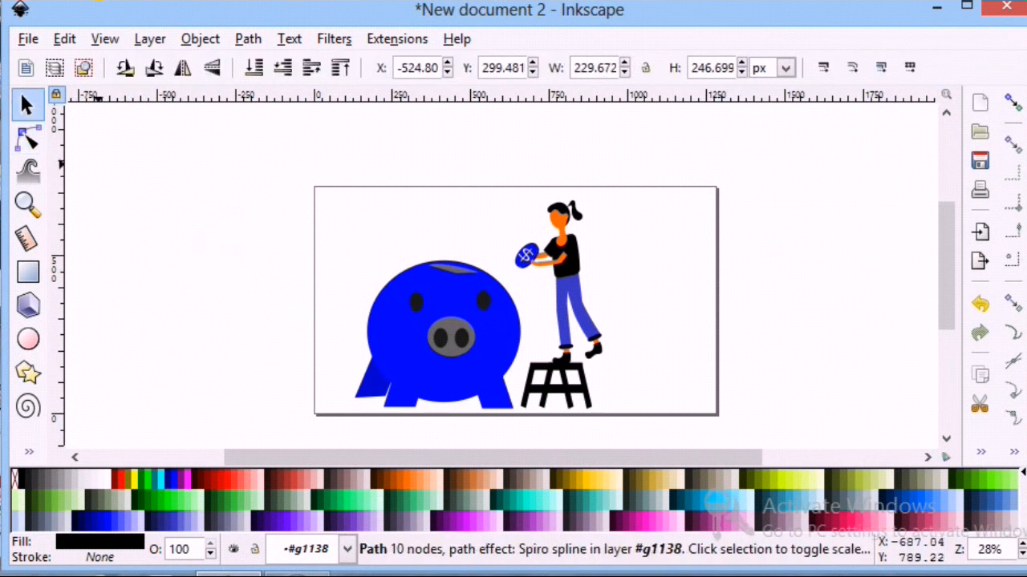
pyautogui.click(28, 452)
pyautogui.click(88, 259)
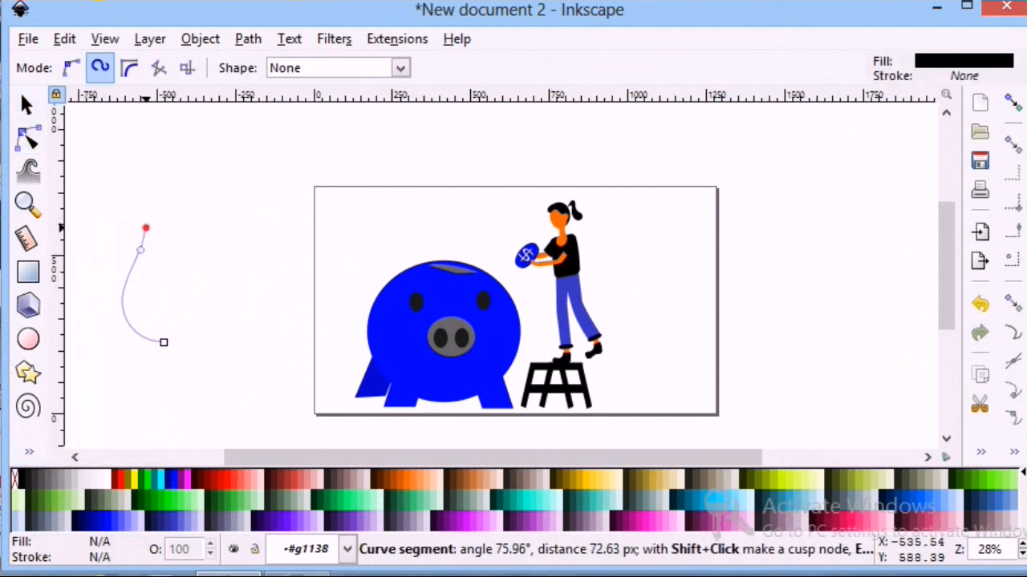
pyautogui.click(166, 339)
pyautogui.click(28, 105)
pyautogui.click(140, 291)
pyautogui.press('Delete')
# Step: Draw a closed four-cornered path with the Pen tool in regular Bezier mode in the empty area beside the page
pyautogui.click(28, 452)
pyautogui.click(67, 264)
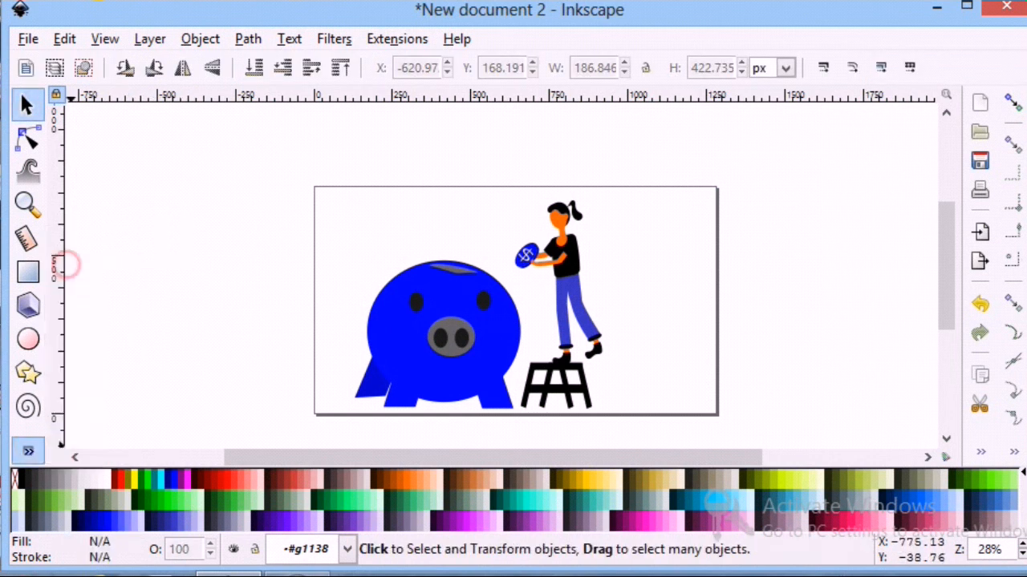
pyautogui.click(173, 350)
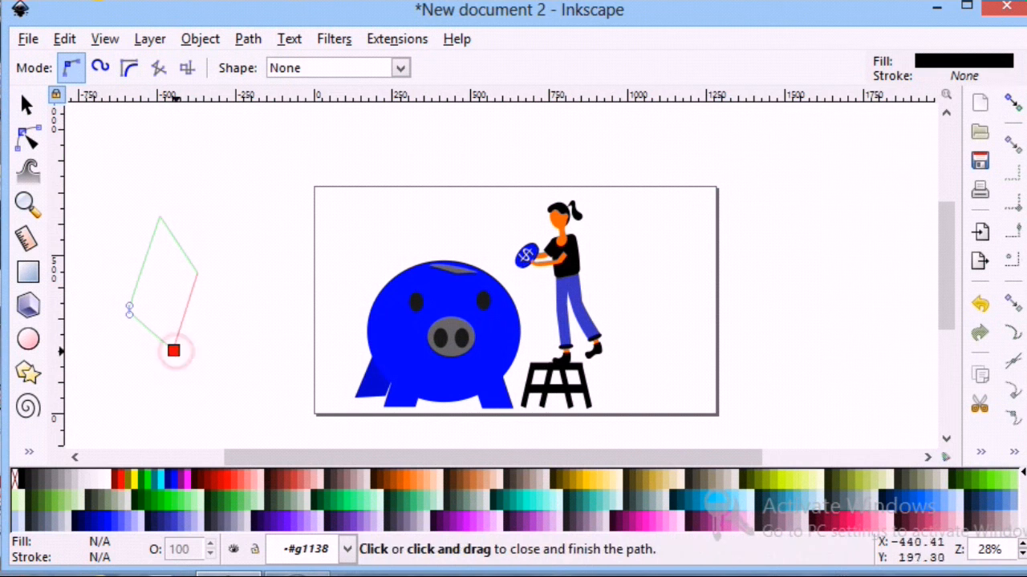
pyautogui.click(174, 351)
# Step: Reshape the four-cornered path into a pointed, leaf-like ear by moving its nodes and curving its sides
pyautogui.click(28, 138)
pyautogui.moveTo(159, 217); pyautogui.dragTo(143, 218)
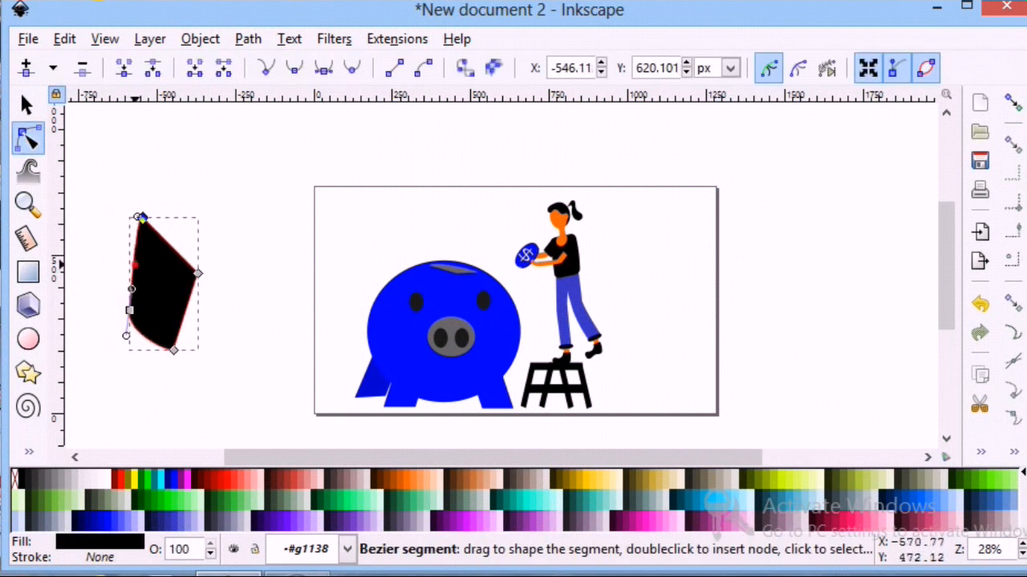
pyautogui.moveTo(198, 273); pyautogui.dragTo(188, 277)
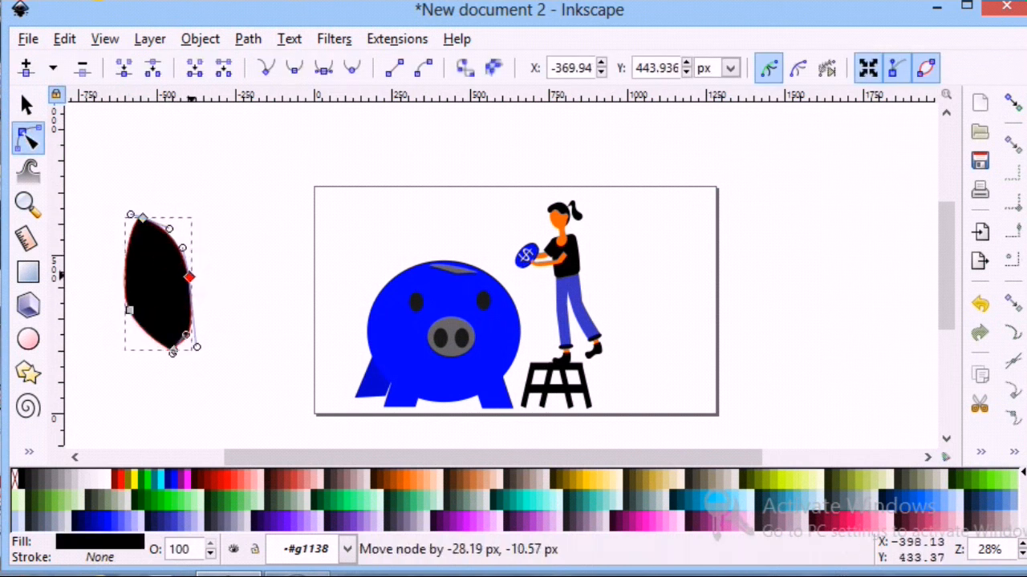
pyautogui.press('z')
pyautogui.click(174, 349)
pyautogui.press('n')
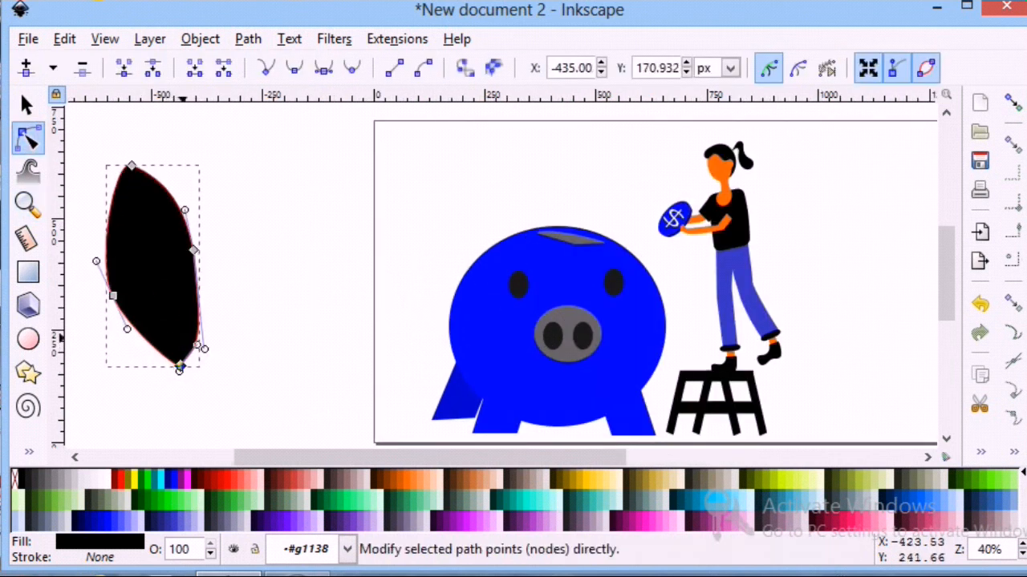
pyautogui.moveTo(113, 296); pyautogui.dragTo(124, 279)
pyautogui.moveTo(180, 366); pyautogui.dragTo(181, 355)
pyautogui.click(213, 301)
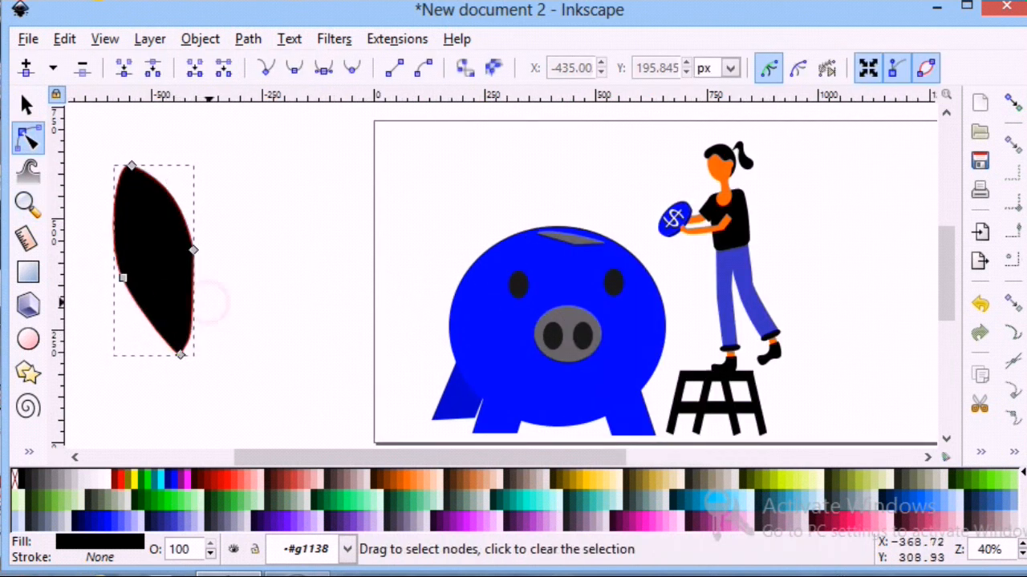
pyautogui.click(212, 303)
# Step: Shrink the ear to about 86 by 126 px and place it on the left side of the pig's head
pyautogui.press('s')
pyautogui.click(157, 267)
pyautogui.moveTo(159, 267); pyautogui.dragTo(476, 213)
pyautogui.scroll(3, 477, 212)
pyautogui.click(471, 247)
pyautogui.moveTo(421, 190); pyautogui.dragTo(460, 296)
pyautogui.click(459, 253)
pyautogui.click(394, 282)
# Step: Fill the ear with the same bright blue as the pig's body
pyautogui.scroll(-2, 393, 283)
pyautogui.click(486, 241)
pyautogui.click(106, 521)
pyautogui.click(247, 318)
# Step: Duplicate the ear, place a mirrored copy on the other side of the pig's head and send it to the back
pyautogui.click(517, 255)
pyautogui.hotkey('ctrl', 'd')
pyautogui.moveTo(492, 248); pyautogui.dragTo(631, 228)
pyautogui.click(504, 183)
pyautogui.click(589, 187)
pyautogui.click(627, 235)
pyautogui.click(255, 68)
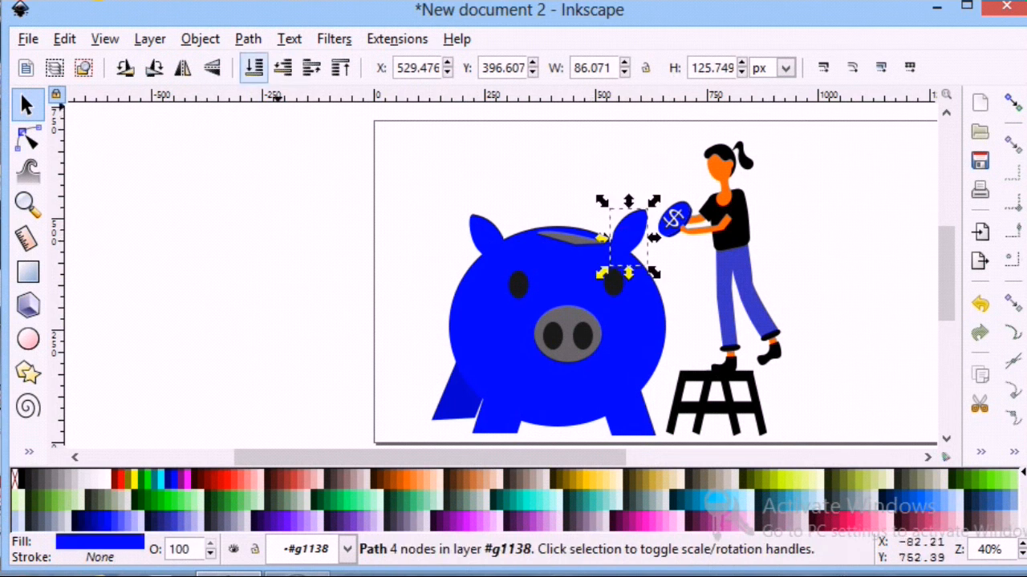
pyautogui.click(223, 218)
# Step: Select all twelve piggy bank parts, including the body, and group them
pyautogui.scroll(-1, 441, 246)
pyautogui.click(570, 193)
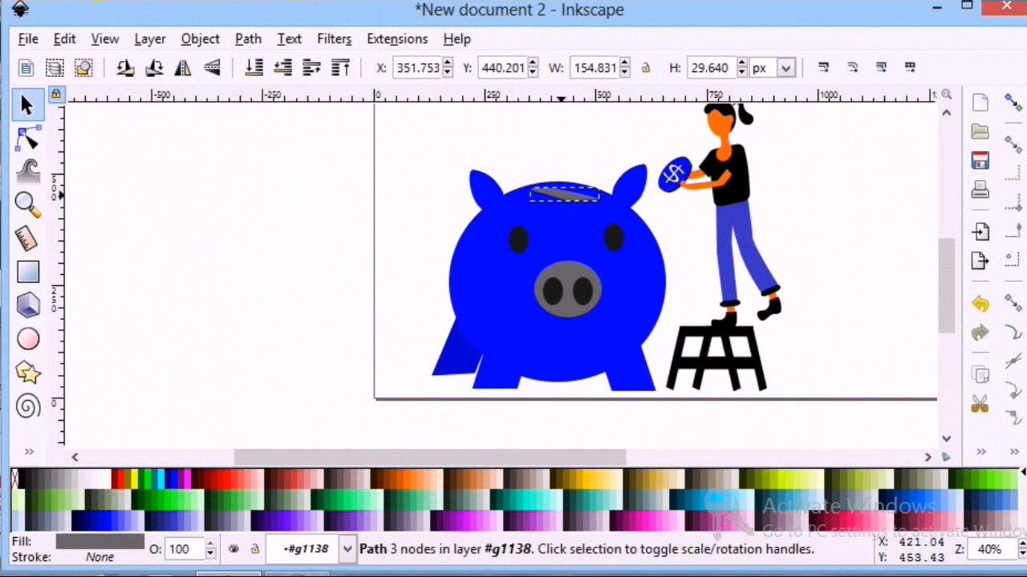
pyautogui.press('Escape')
pyautogui.moveTo(410, 137); pyautogui.dragTo(669, 397)
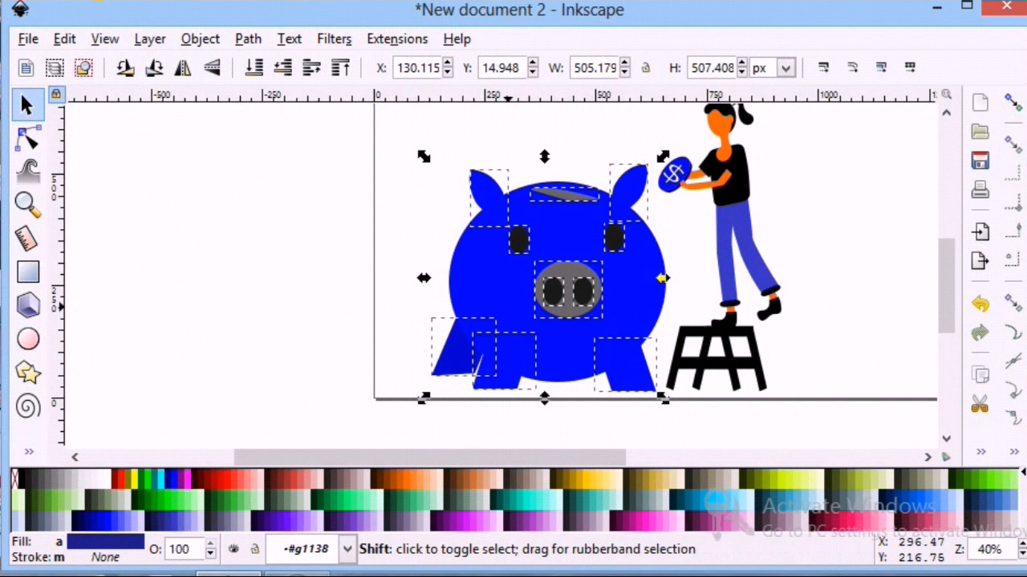
pyautogui.keyDown('shift'); pyautogui.click(507, 305); pyautogui.keyUp('shift')
pyautogui.click(196, 39)
pyautogui.click(217, 152)
# Step: Shrink the piggy bank group to about 453 by 415 px and move it next to the stand
pyautogui.moveTo(675, 157); pyautogui.dragTo(642, 195)
pyautogui.moveTo(488, 294); pyautogui.dragTo(522, 296)
pyautogui.scroll(2, 725, 120)
pyautogui.click(731, 241)
pyautogui.scroll(-1, 802, 238)
pyautogui.click(840, 238)
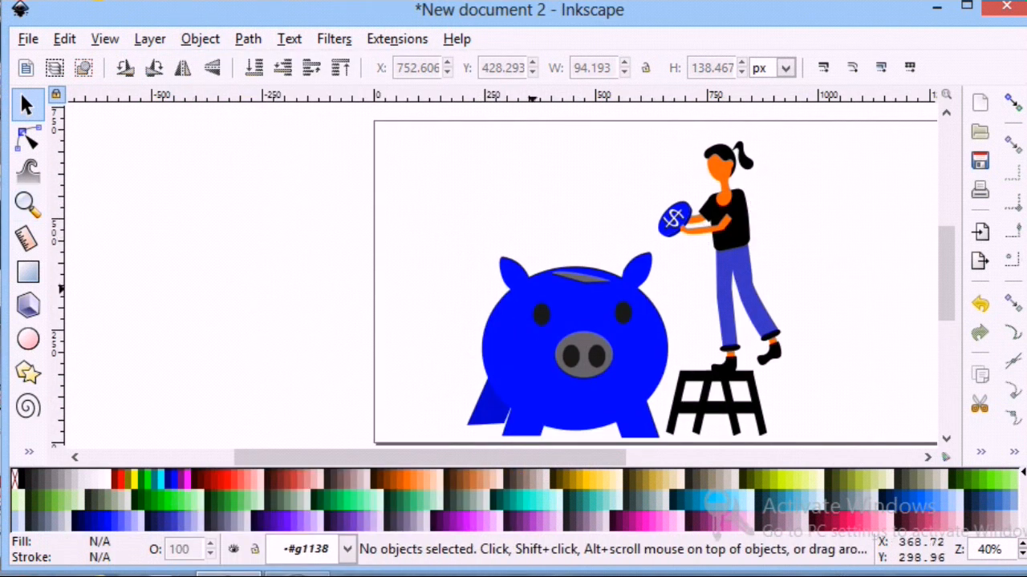
# Step: Move the piggy bank aside, clear of the person and the stand
pyautogui.moveTo(625, 133); pyautogui.dragTo(828, 369)
pyautogui.click(275, 200)
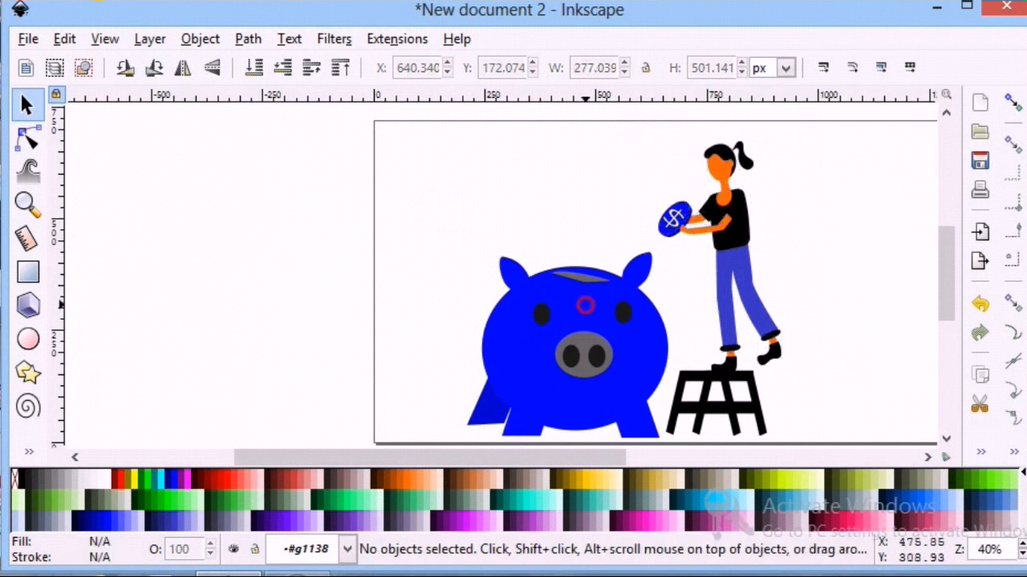
pyautogui.moveTo(587, 305); pyautogui.dragTo(452, 327)
# Step: Group the person, coin and stand, and shift the group slightly toward the piggy bank
pyautogui.moveTo(841, 380); pyautogui.dragTo(640, 144)
pyautogui.click(200, 38)
pyautogui.click(217, 153)
pyautogui.moveTo(742, 233); pyautogui.dragTo(717, 233)
pyautogui.click(562, 261)
# Step: Move the piggy bank back beside the stand so it sits below the coin
pyautogui.click(407, 312)
pyautogui.scroll(-4, 440, 191)
pyautogui.scroll(4, 440, 190)
pyautogui.scroll(-1, 440, 190)
pyautogui.moveTo(460, 283); pyautogui.dragTo(595, 264)
pyautogui.click(706, 229)
pyautogui.click(28, 206)
pyautogui.click(669, 179)
pyautogui.click(669, 178)
pyautogui.click(669, 179)
pyautogui.click(668, 178)
pyautogui.click(200, 38)
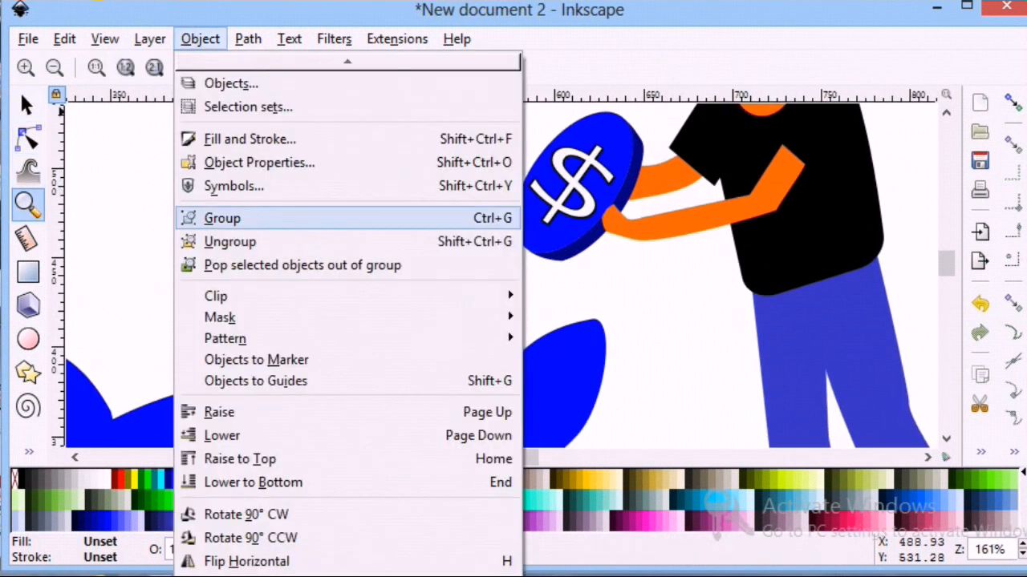
pyautogui.click(225, 218)
pyautogui.click(251, 194)
pyautogui.click(200, 39)
pyautogui.click(227, 242)
pyautogui.click(55, 68)
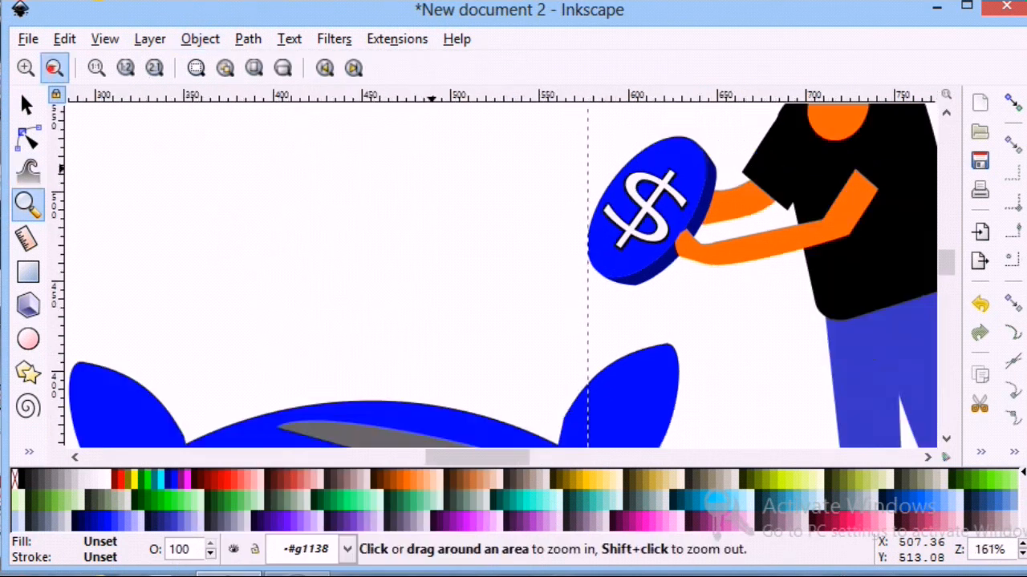
pyautogui.click(55, 68)
pyautogui.click(55, 68)
# Step: Enter the person's group, try enlarging the coin disc without its dollar sign and undo the resize
pyautogui.click(27, 105)
pyautogui.doubleClick(573, 267)
pyautogui.click(572, 267)
pyautogui.moveTo(615, 199); pyautogui.dragTo(630, 175)
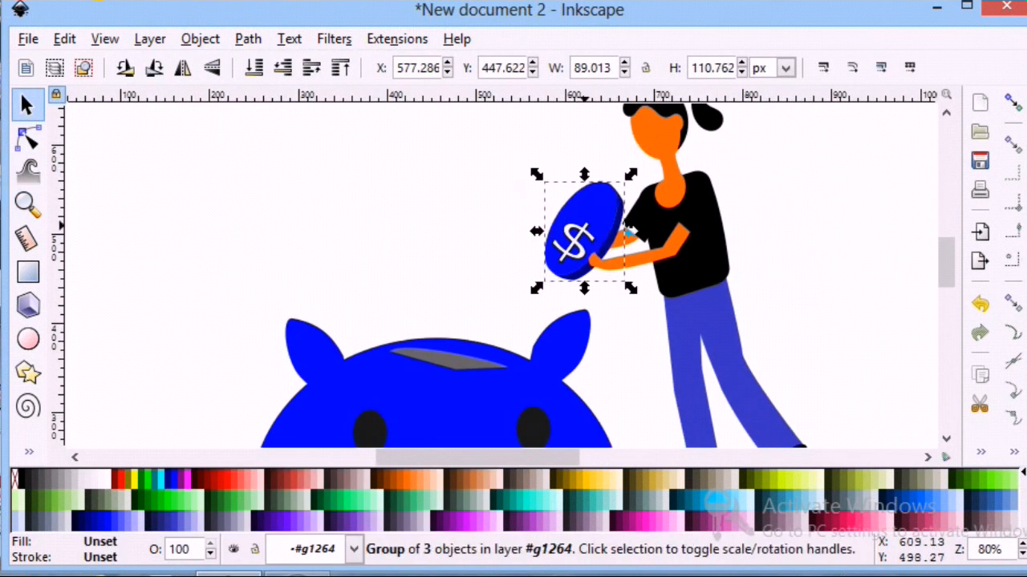
pyautogui.hotkey('ctrl', 'z')
# Step: Group the coin disc with its dollar sign
pyautogui.click(576, 251)
pyautogui.keyDown('shift'); pyautogui.click(593, 207); pyautogui.keyUp('shift')
pyautogui.click(200, 38)
pyautogui.click(225, 218)
# Step: Enlarge the coin group to about 110 by 139 px
pyautogui.moveTo(537, 287); pyautogui.dragTo(520, 308)
pyautogui.moveTo(617, 199); pyautogui.dragTo(621, 175)
pyautogui.click(613, 195)
pyautogui.click(541, 223)
pyautogui.moveTo(523, 181); pyautogui.dragTo(514, 172)
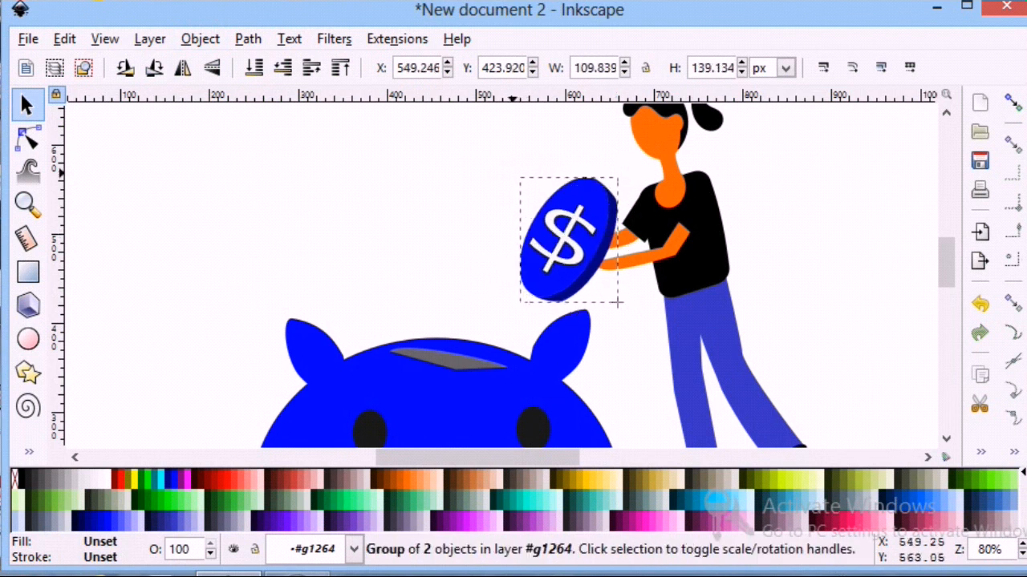
# Step: Send the coin behind the person's hands and nudge it down toward the piggy bank
pyautogui.click(254, 67)
pyautogui.click(301, 193)
pyautogui.moveTo(552, 284); pyautogui.dragTo(545, 289)
pyautogui.click(401, 237)
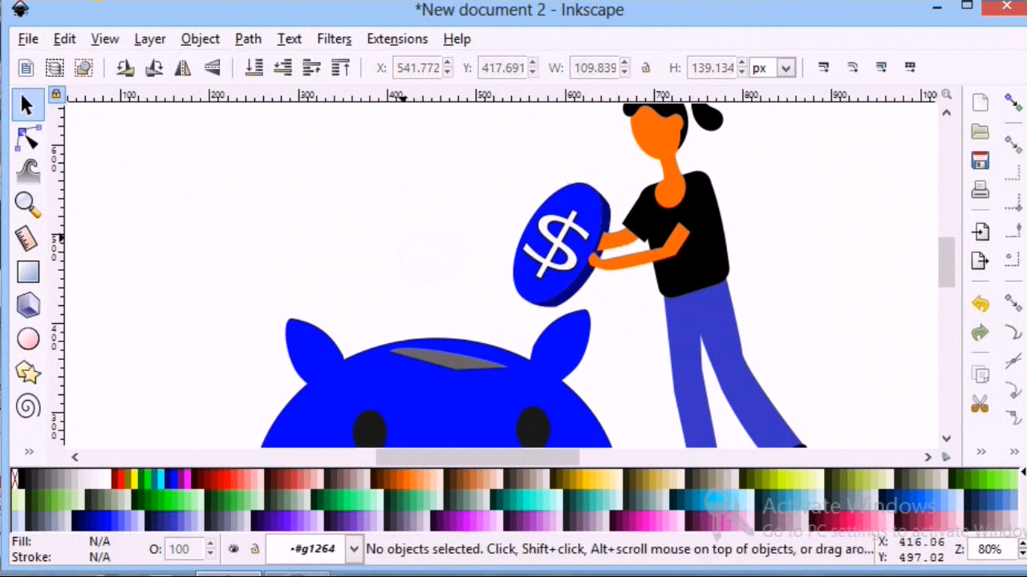
# Step: Squash the piggy bank group slightly shorter and wider, to about 465 px wide and 403 px high
pyautogui.scroll(-2, 401, 236)
pyautogui.click(626, 147)
pyautogui.click(268, 128)
pyautogui.scroll(-1, 268, 128)
pyautogui.scroll(-1, 267, 129)
pyautogui.click(532, 202)
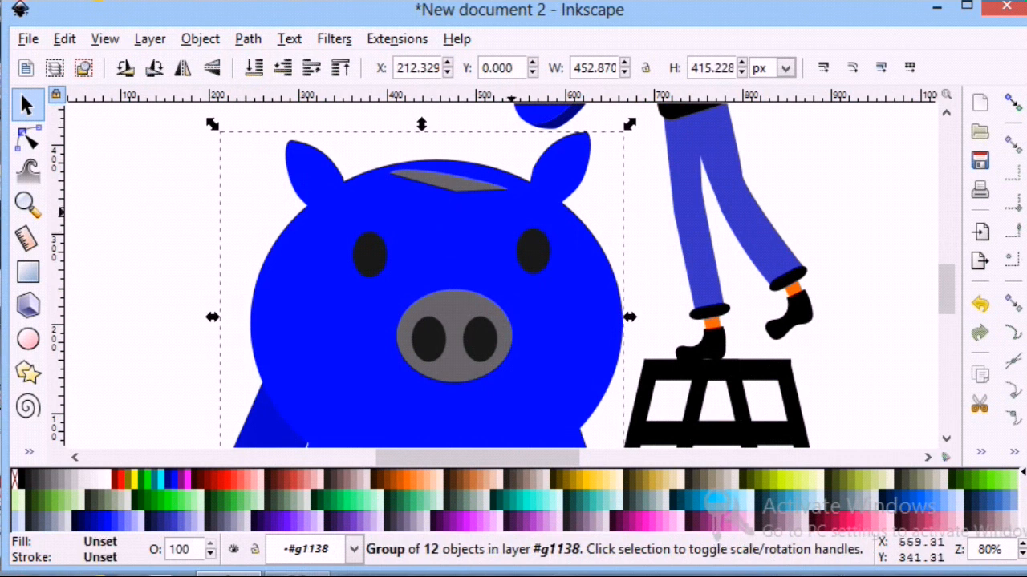
pyautogui.moveTo(423, 133); pyautogui.dragTo(427, 143)
pyautogui.moveTo(628, 319); pyautogui.dragTo(641, 329)
pyautogui.scroll(2, 491, 363)
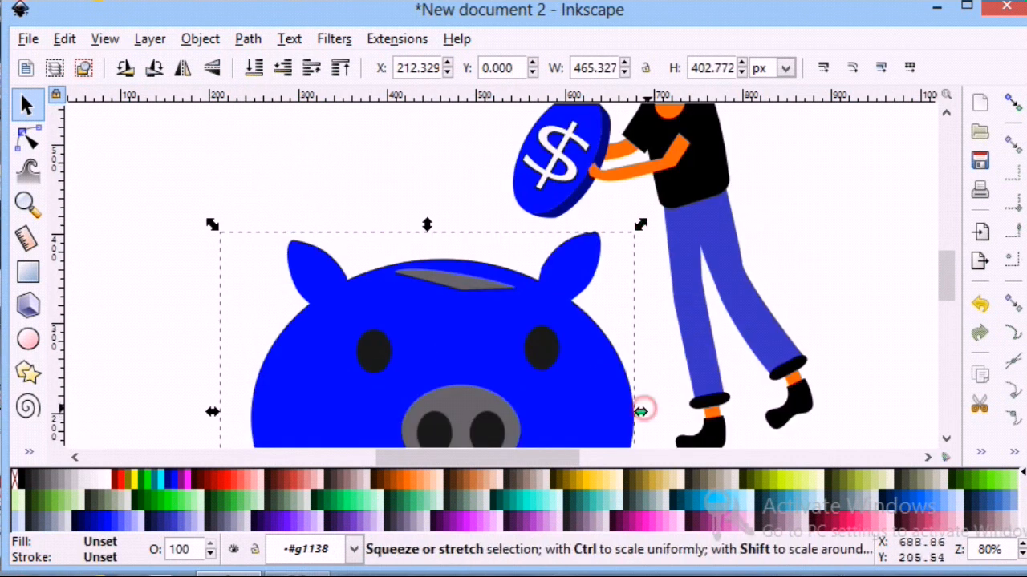